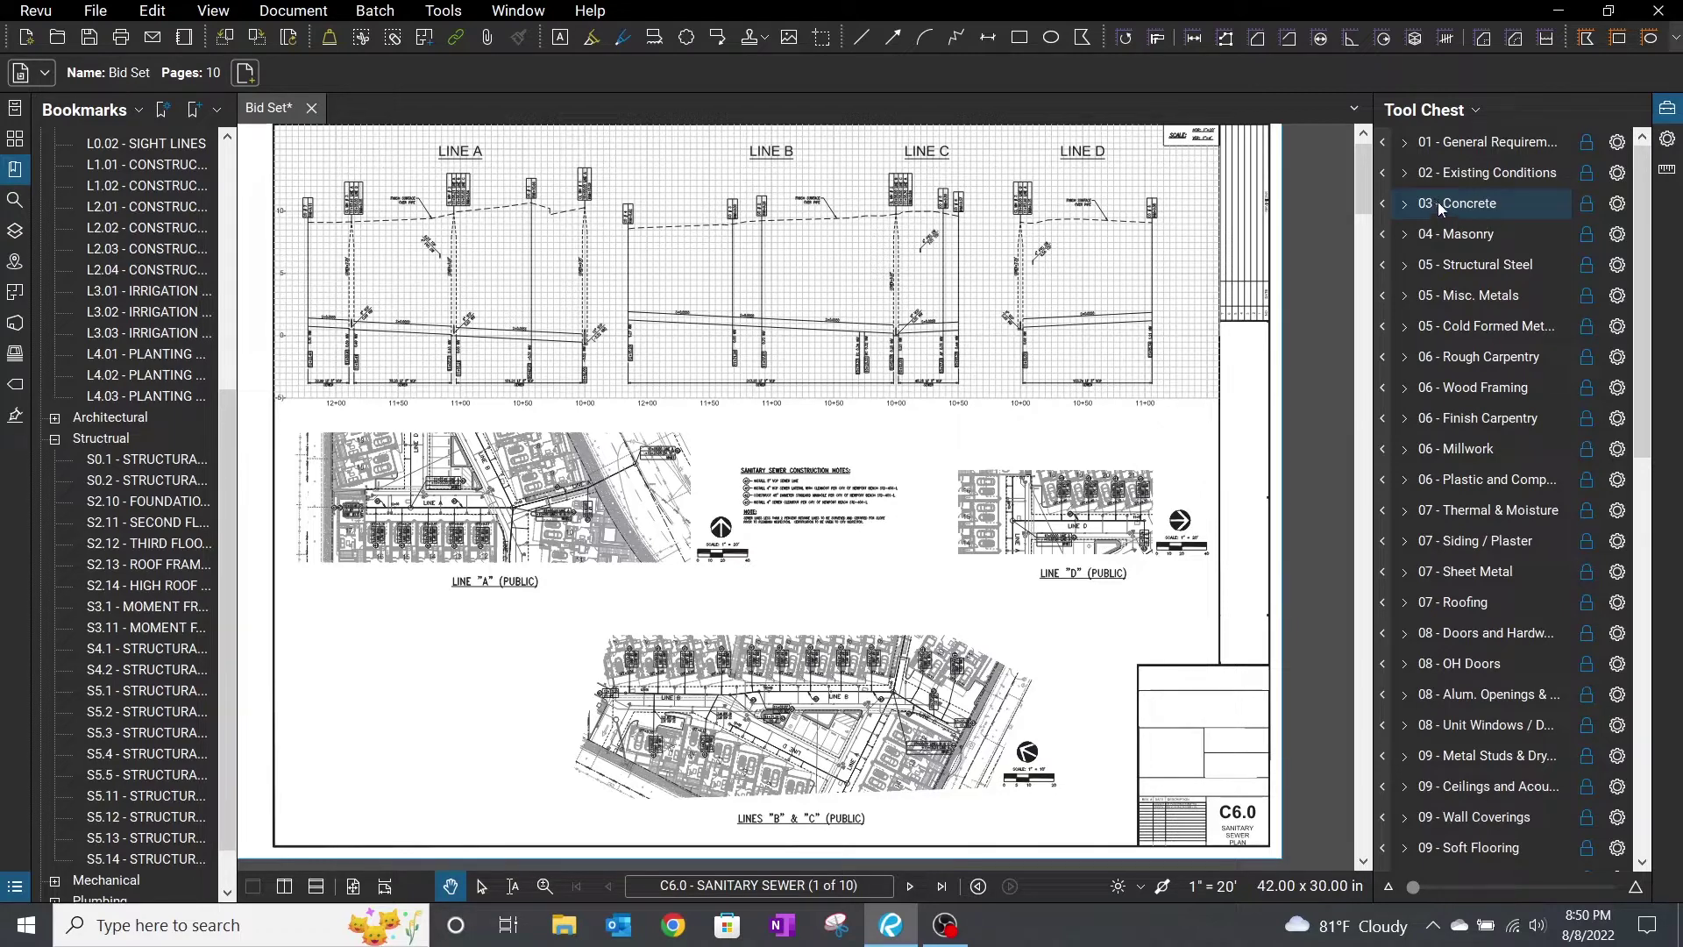
Step: Look through the tools in the 01 - General Requirements and 02 - Existing Conditions tool sets, collapsing each set again
left_click(1433, 149)
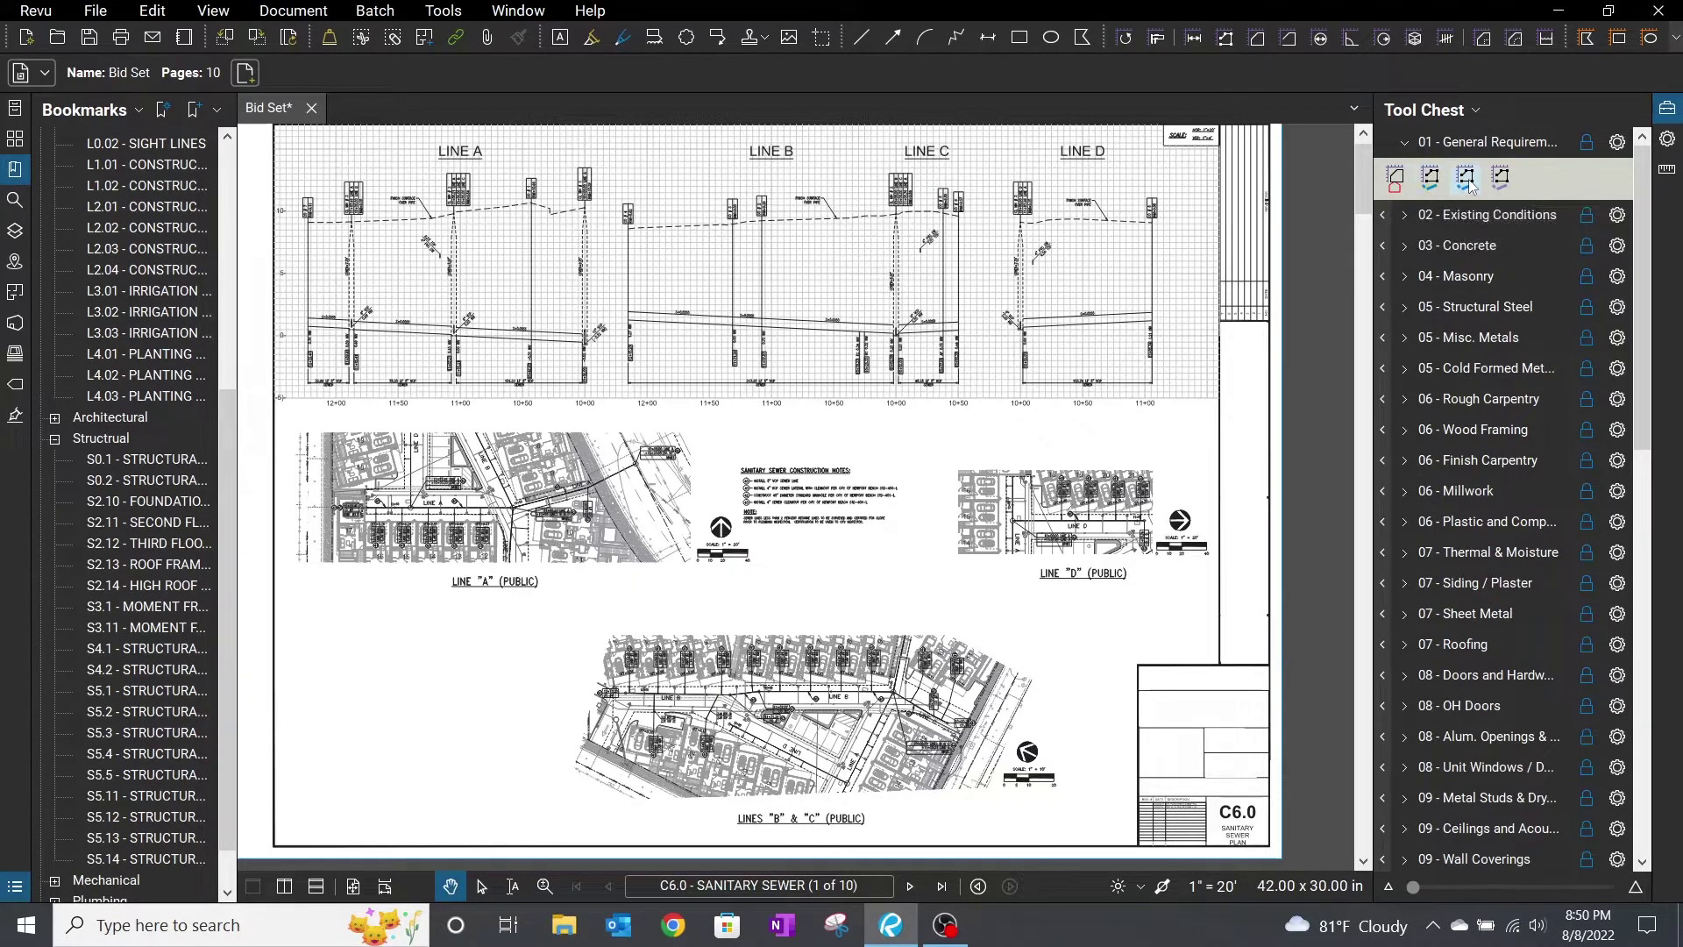
left_click(1423, 151)
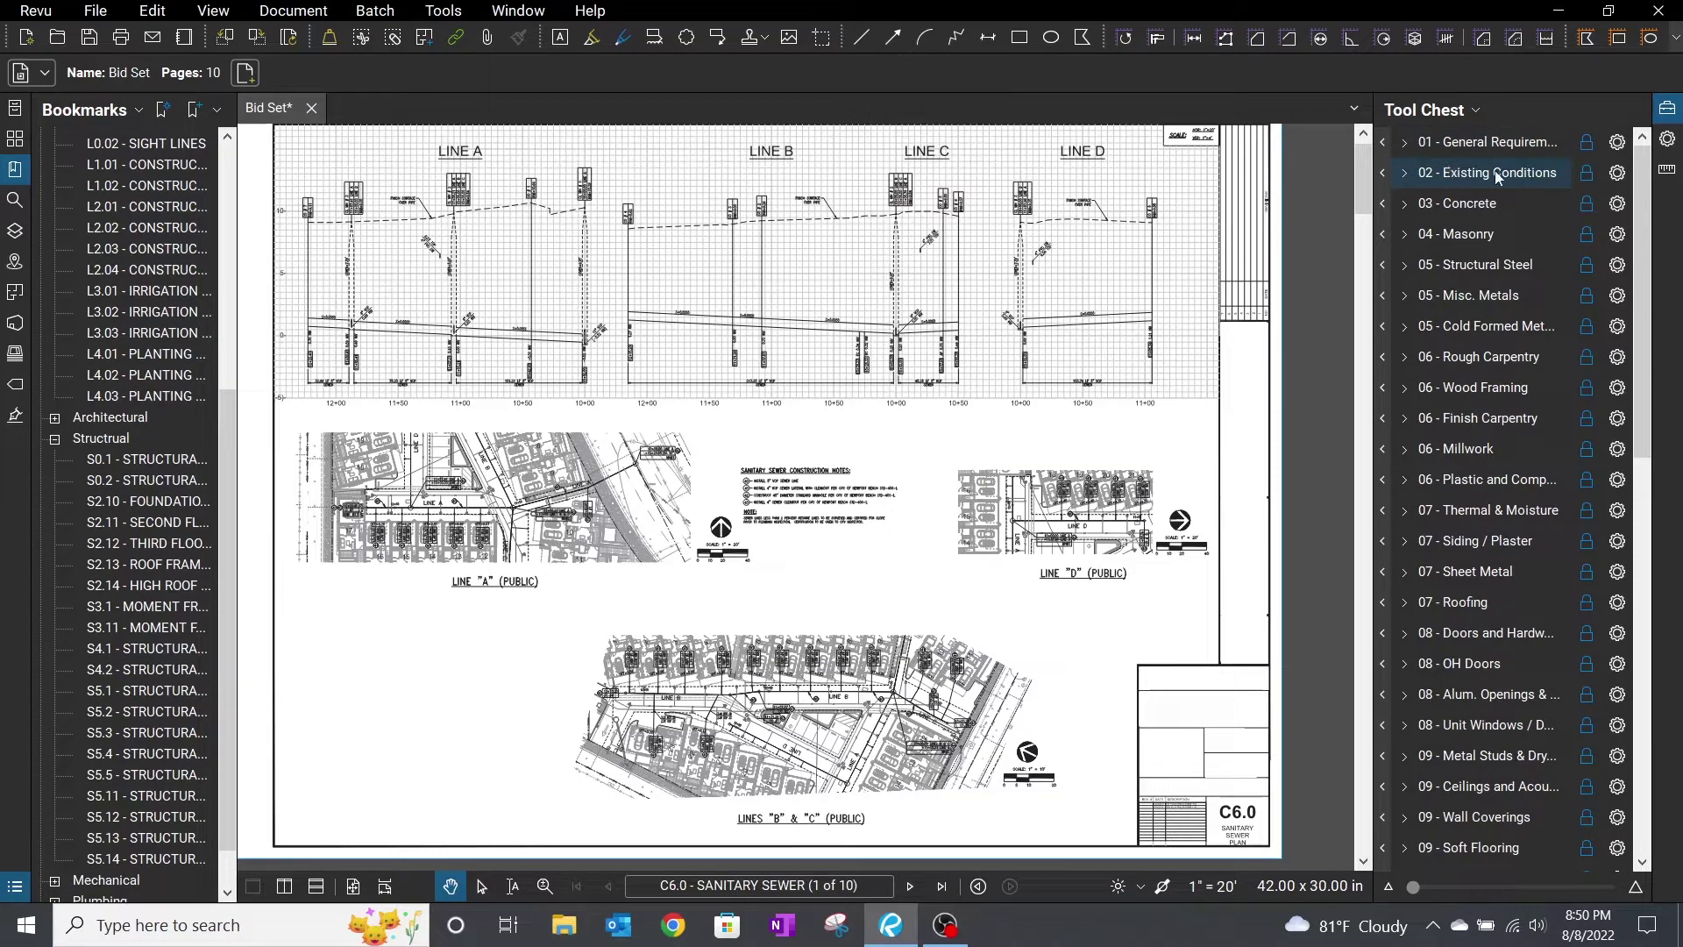
left_click(1496, 173)
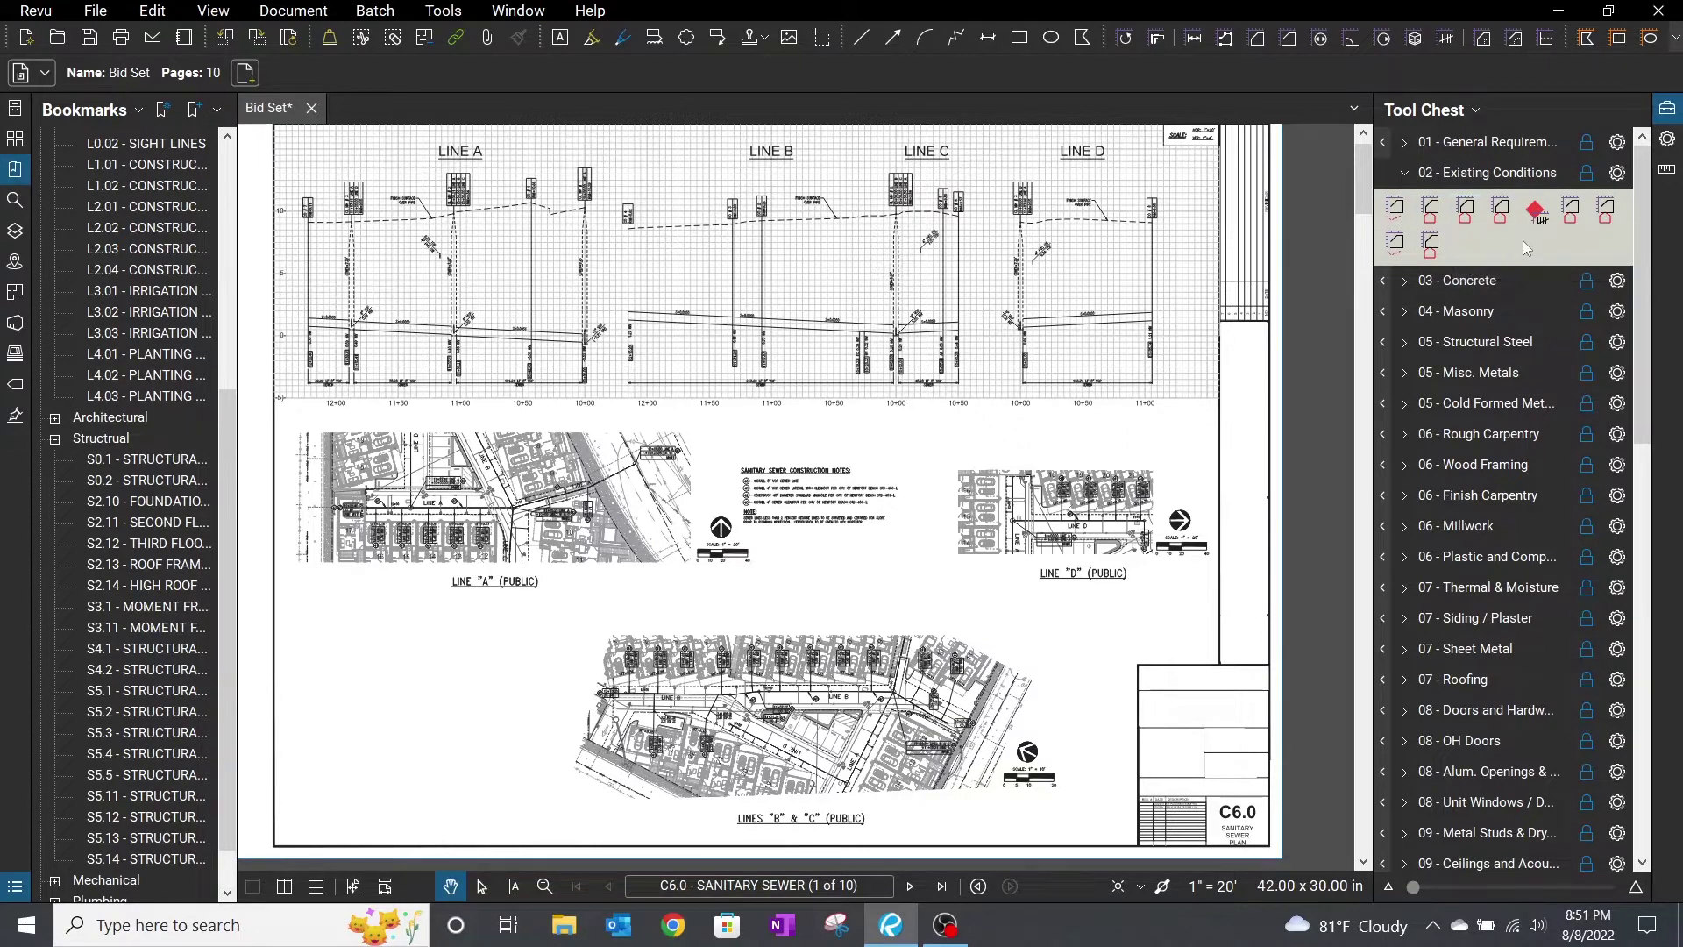
left_click(1405, 174)
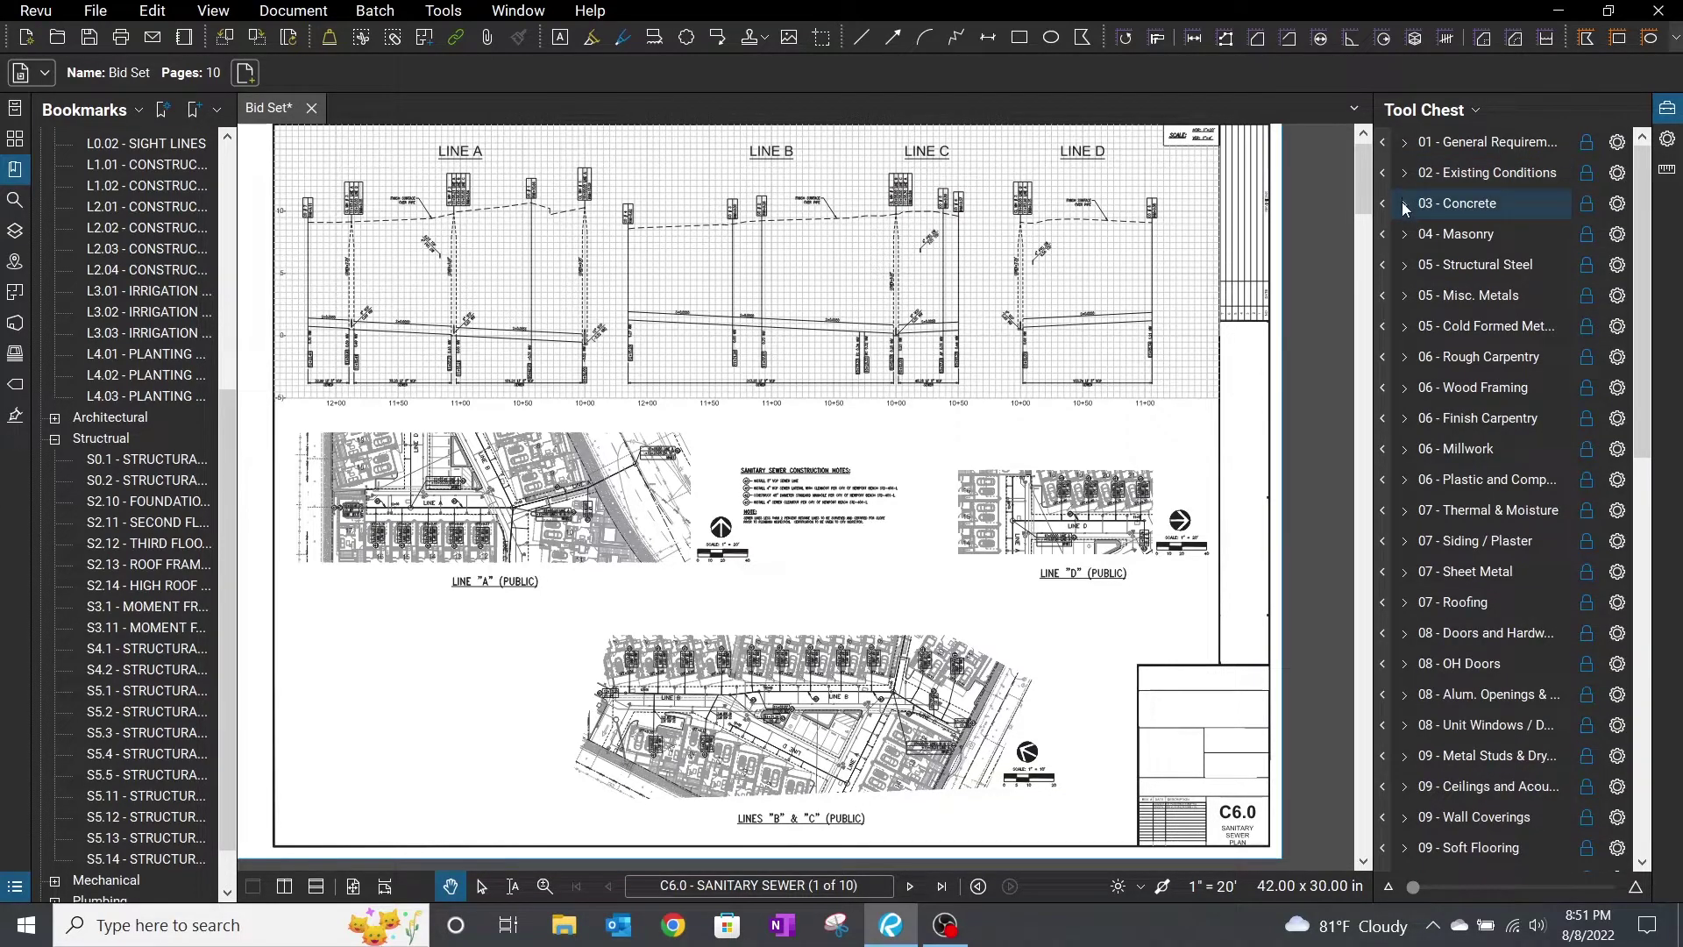
Step: With the Sanitary - HDPE - #" tool from 33 - Site Utilities, measure Line A from MH#1 to cleanout CO #1, about 42'-9"
scroll(1455, 307, "down", 10)
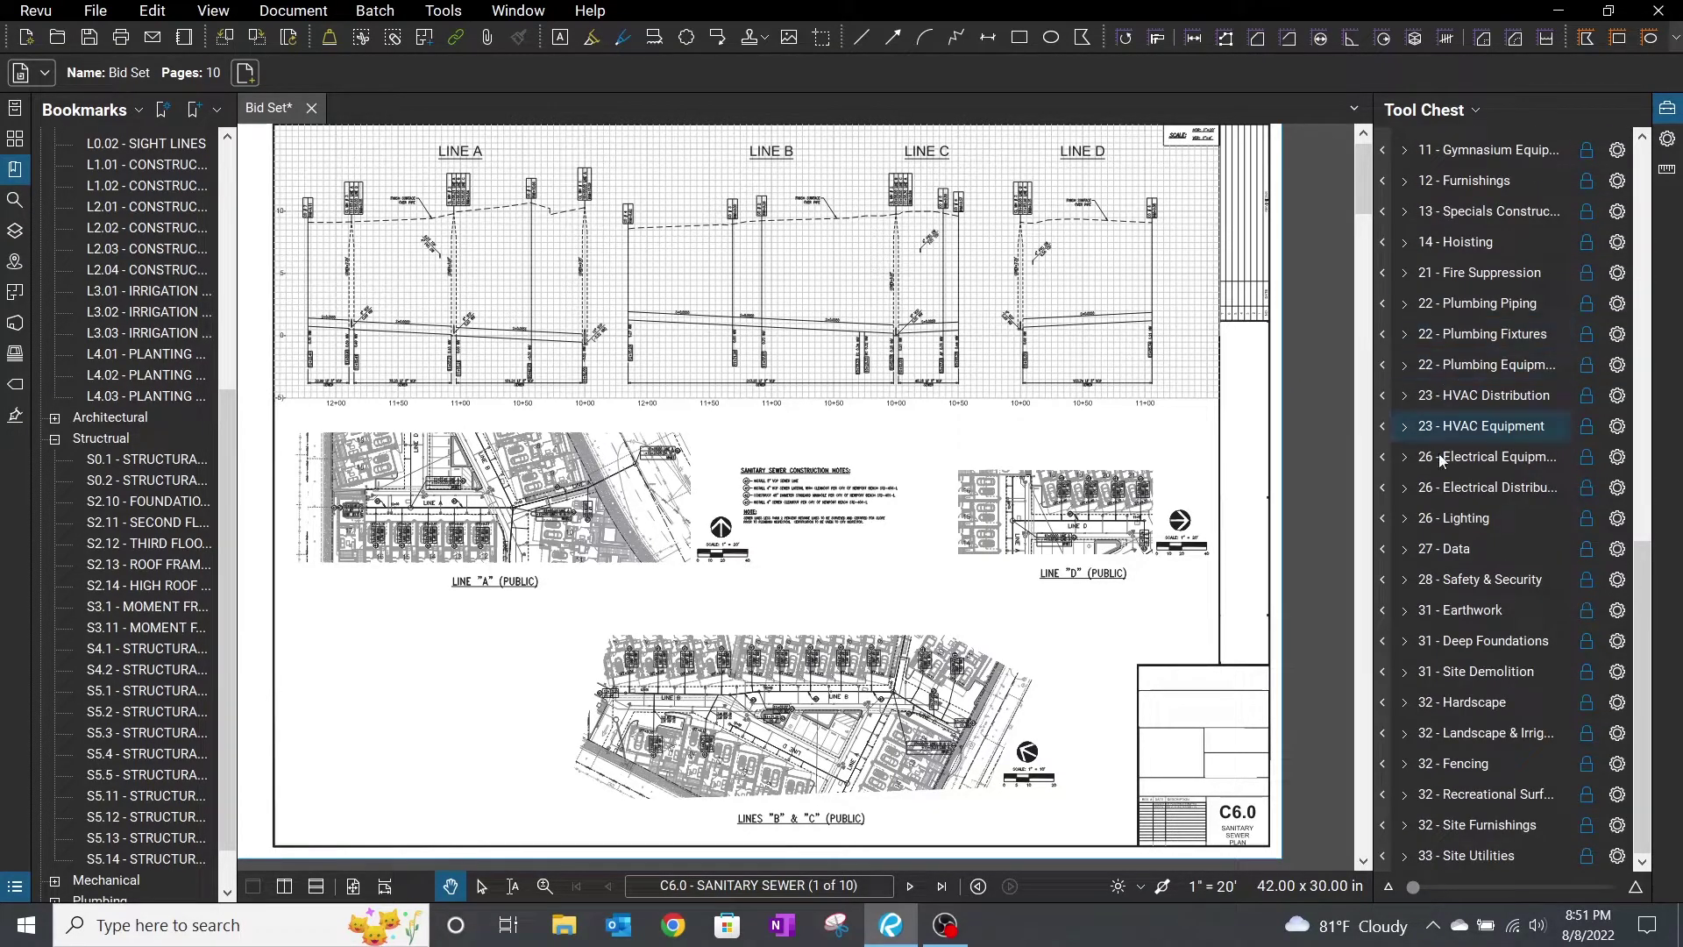
left_click(1438, 855)
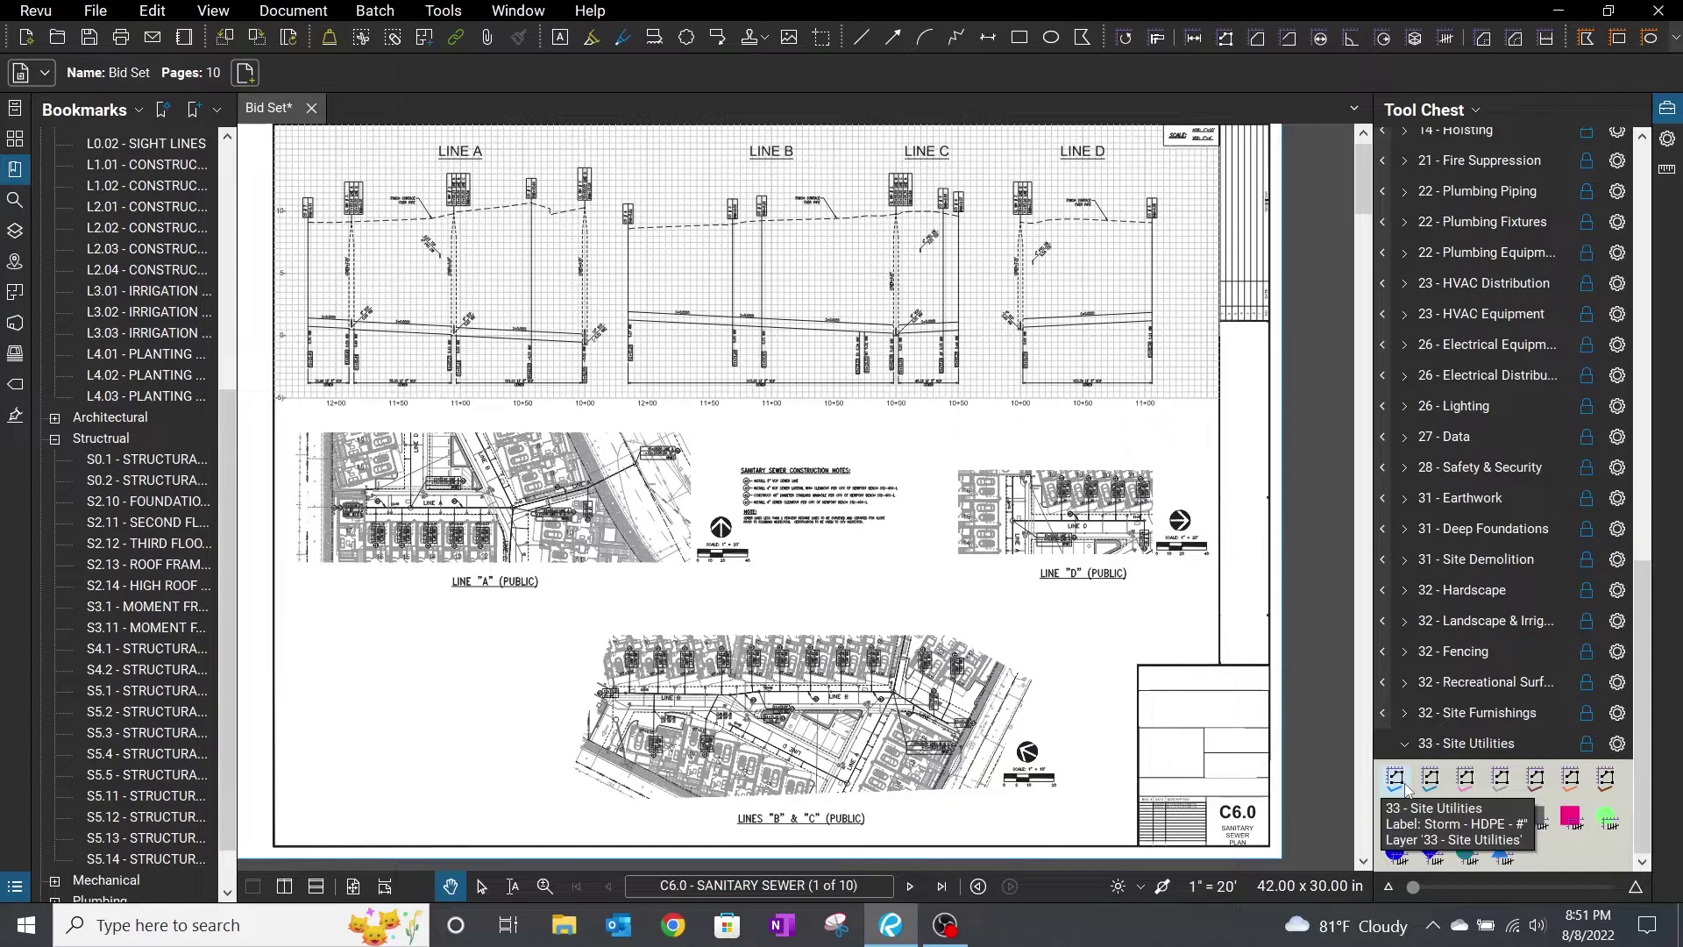
left_click(1528, 783)
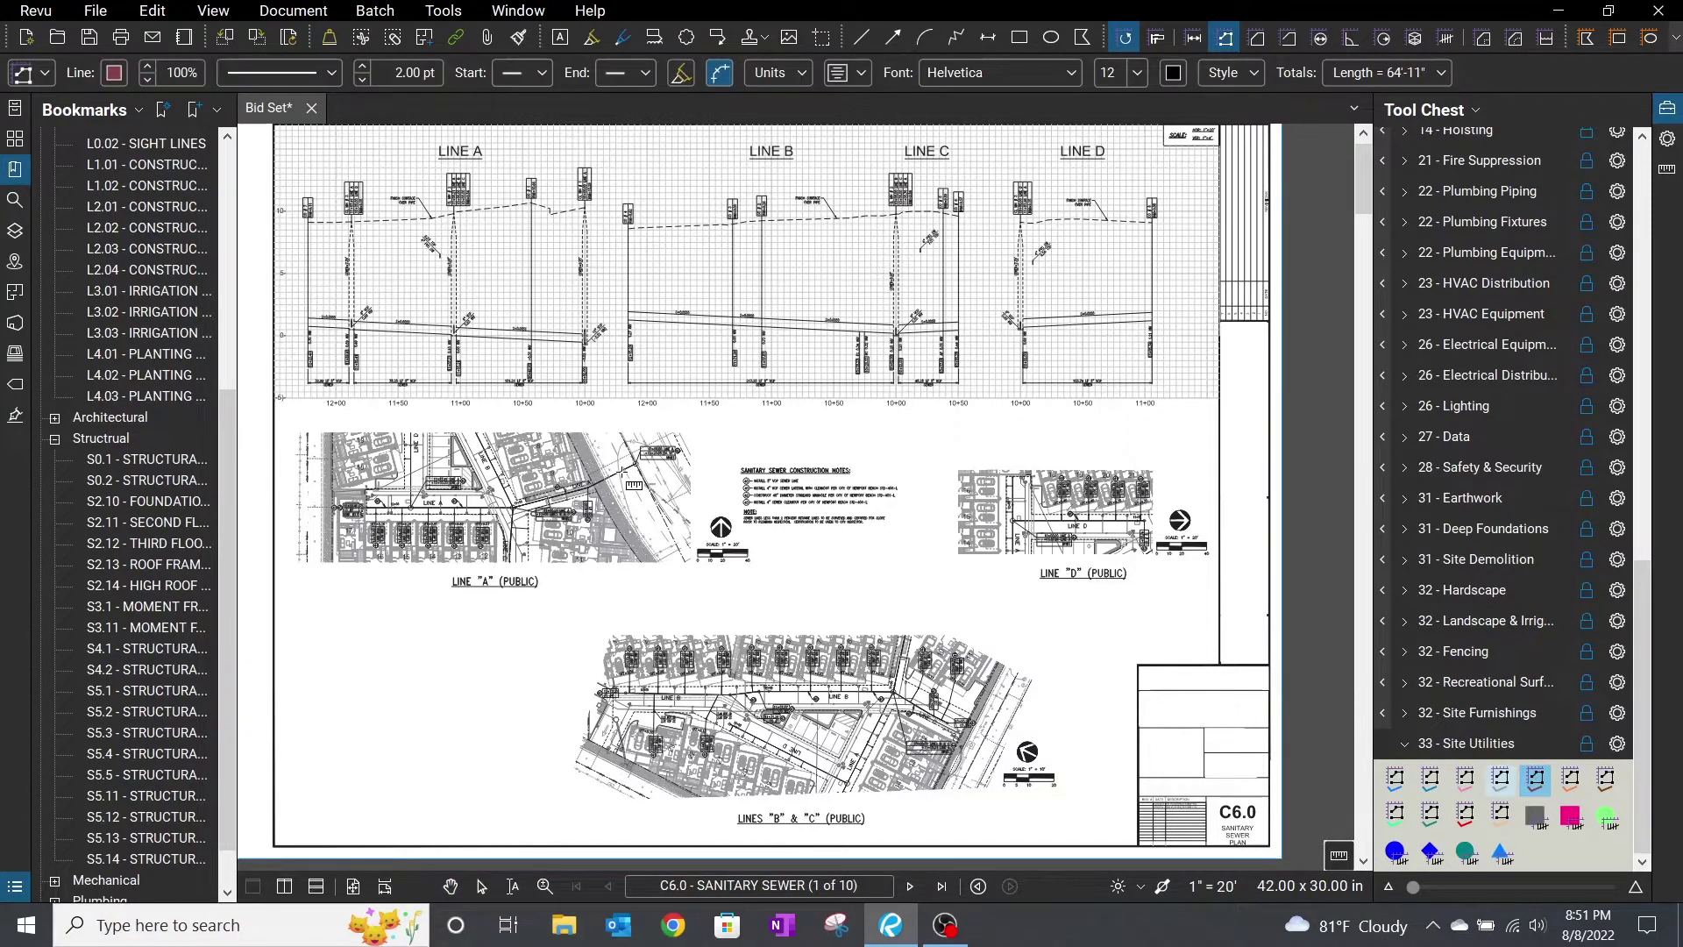
scroll(622, 473, "up", 4)
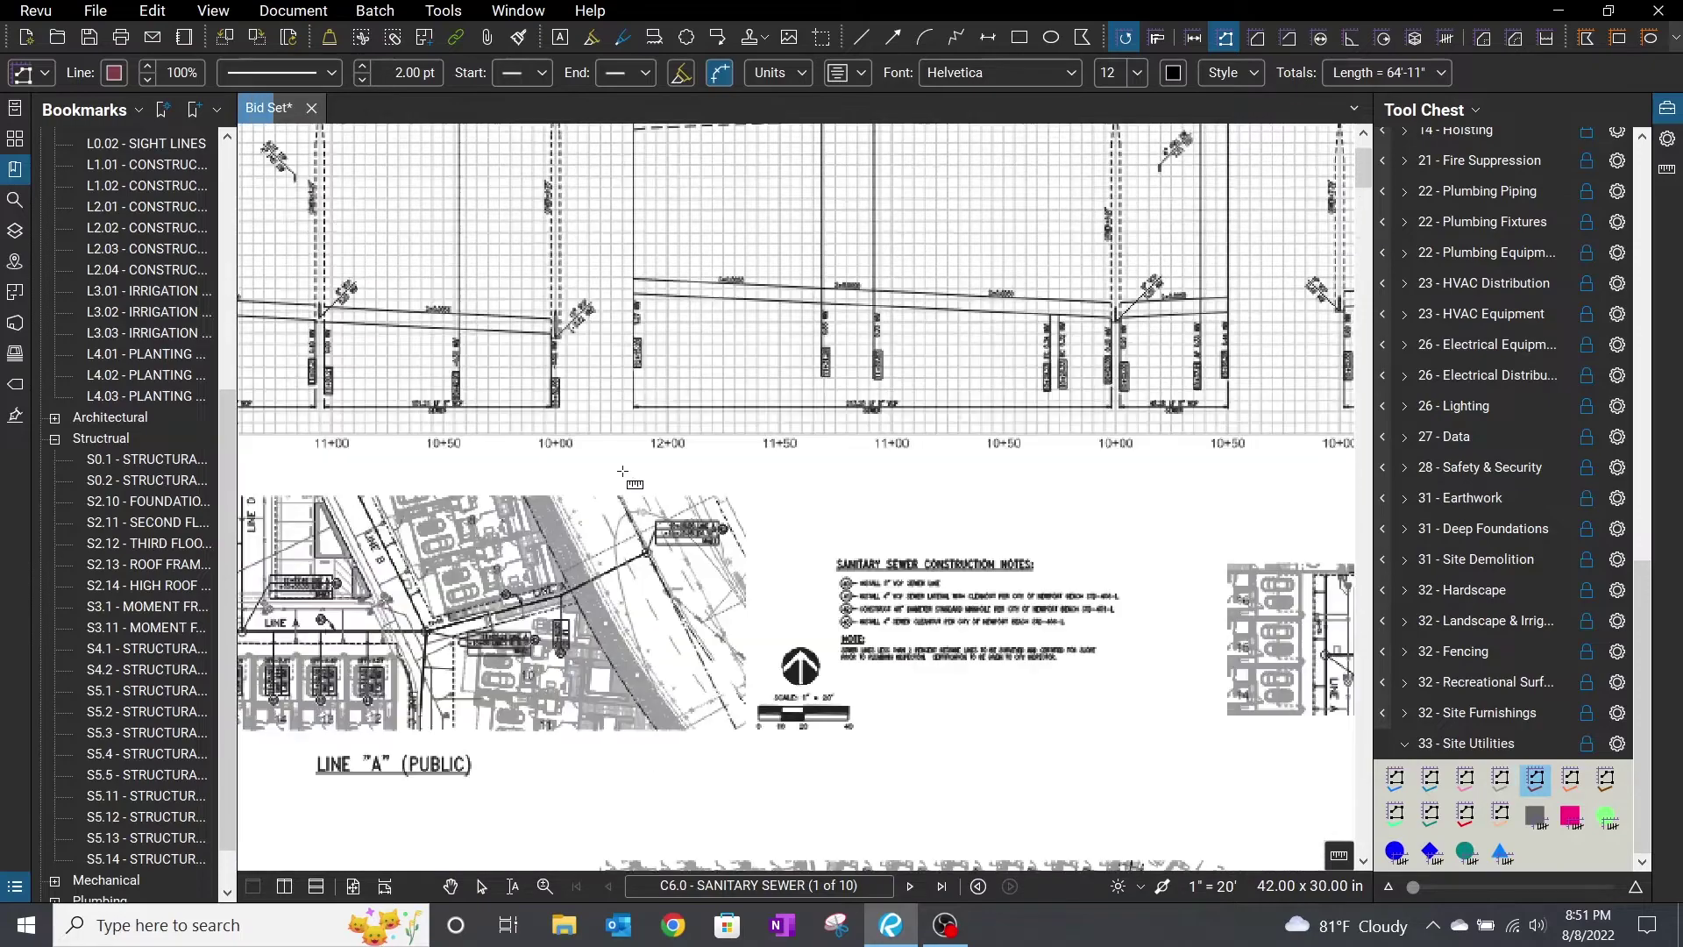
scroll(638, 655, "up", 1)
left_click_drag(638, 656, 804, 532)
scroll(804, 533, "up", 2)
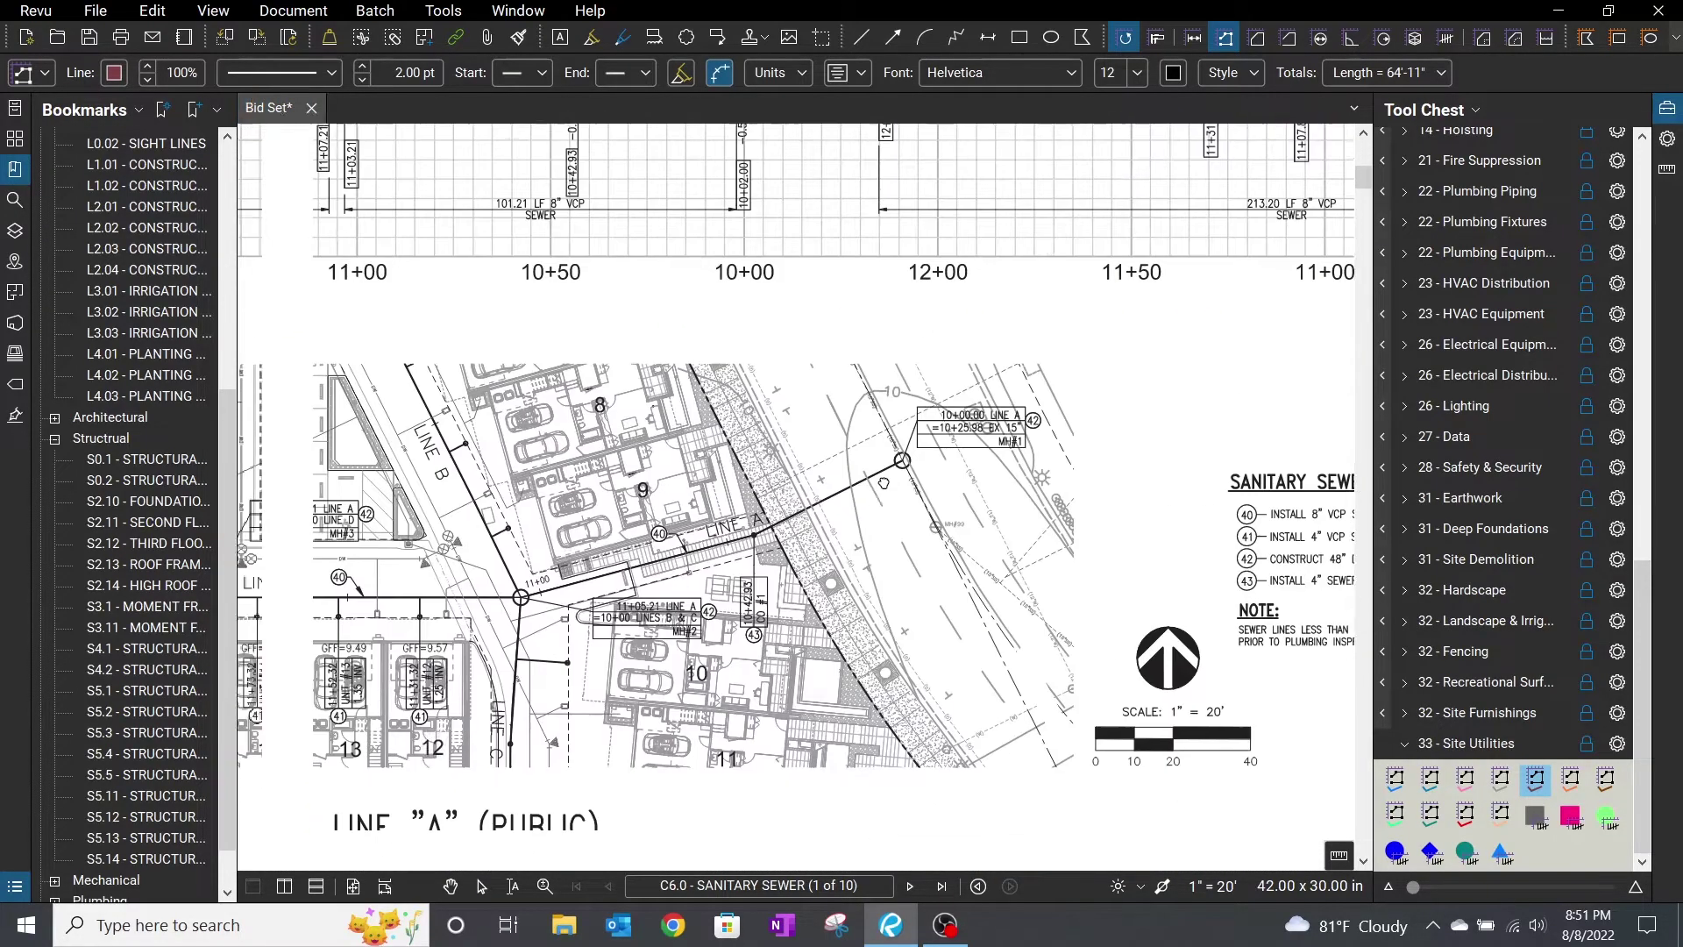
scroll(904, 459, "up", 3)
left_click(907, 455)
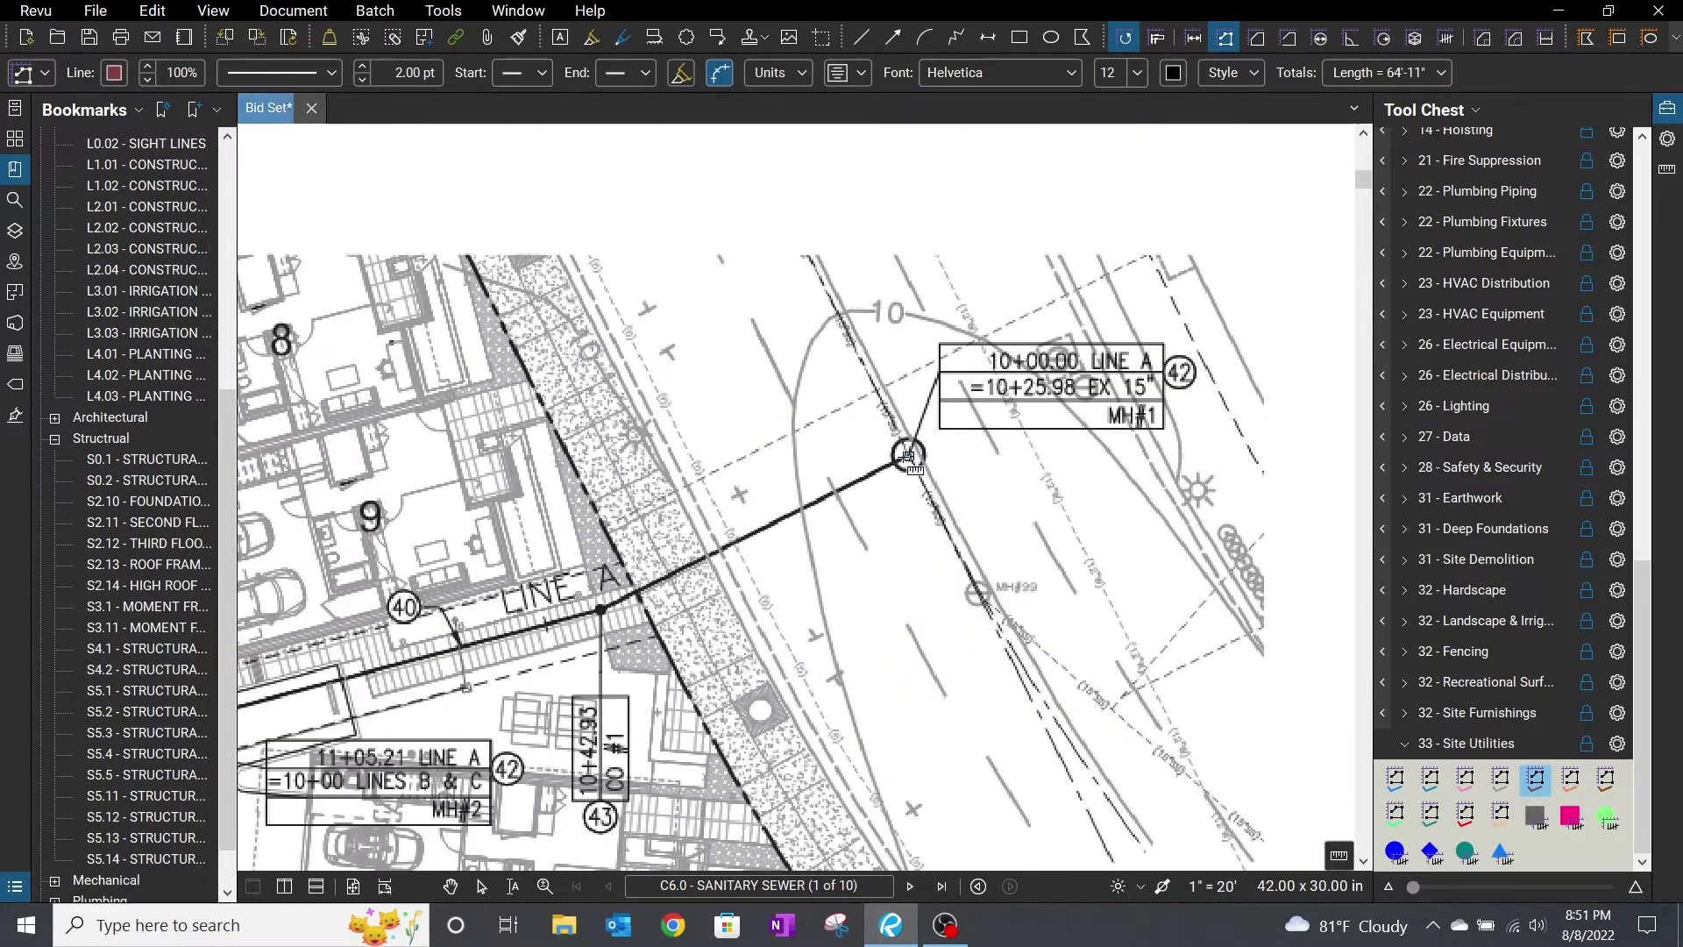
left_click(601, 608)
Step: Continue the Line A measurement through MH#2 and finish it at cleanout CO #7, about 222'-10" in total
scroll(601, 608, "down", 3)
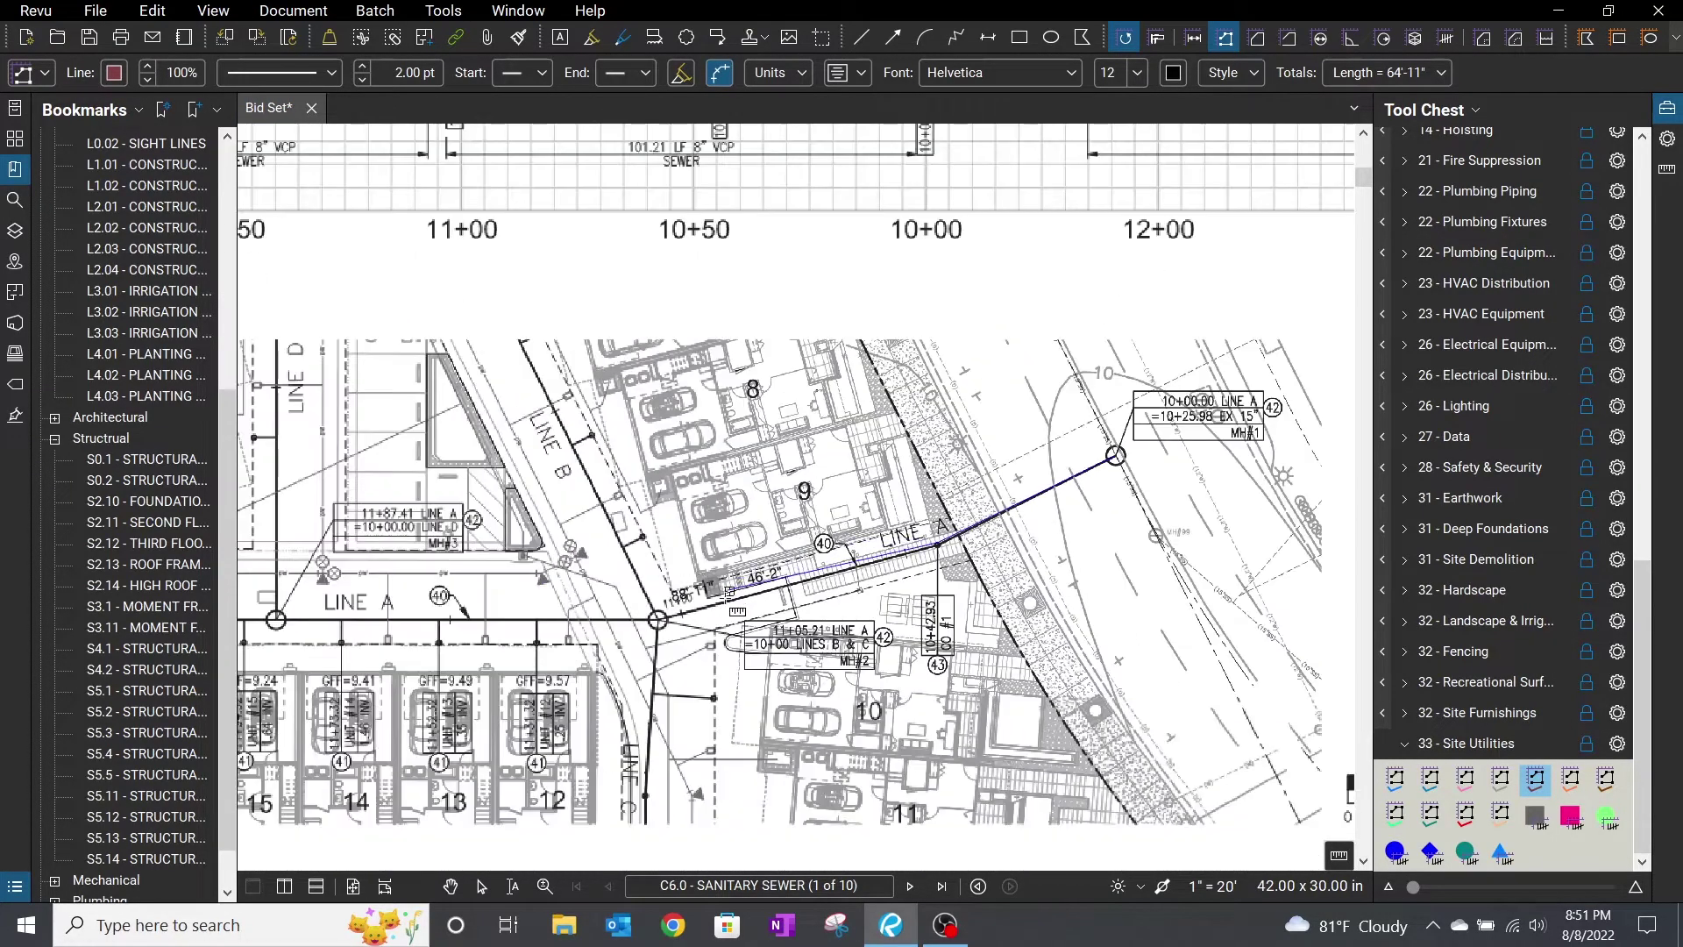
scroll(603, 610, "up", 4)
left_click(601, 607)
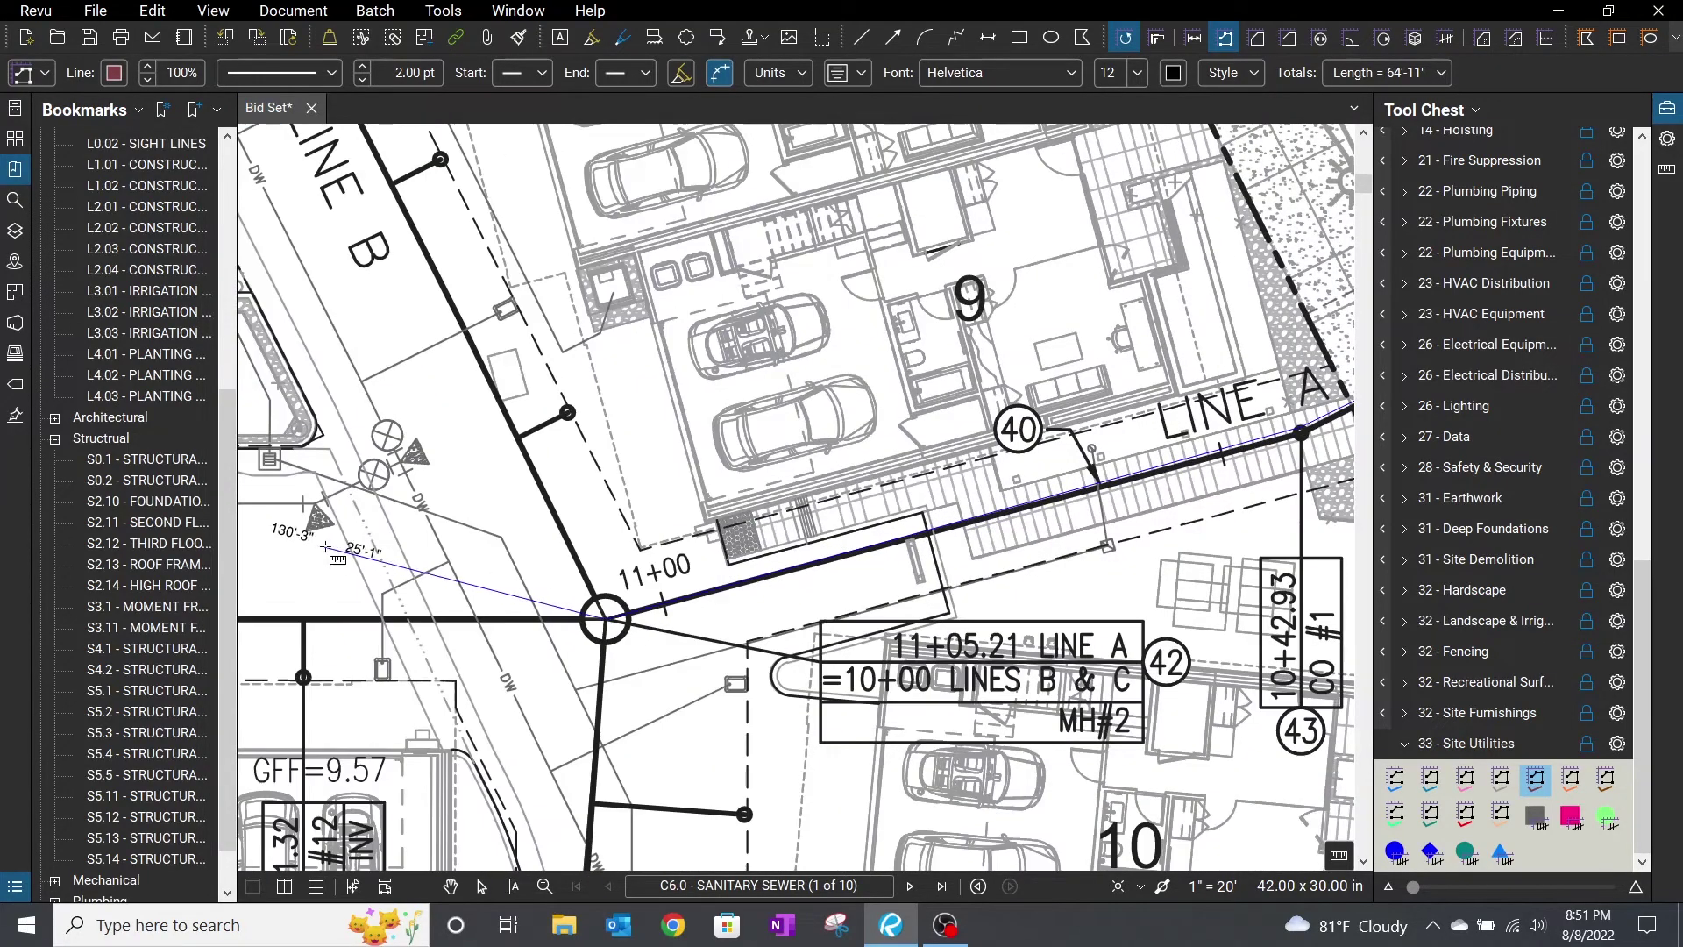
scroll(789, 543, "down", 2)
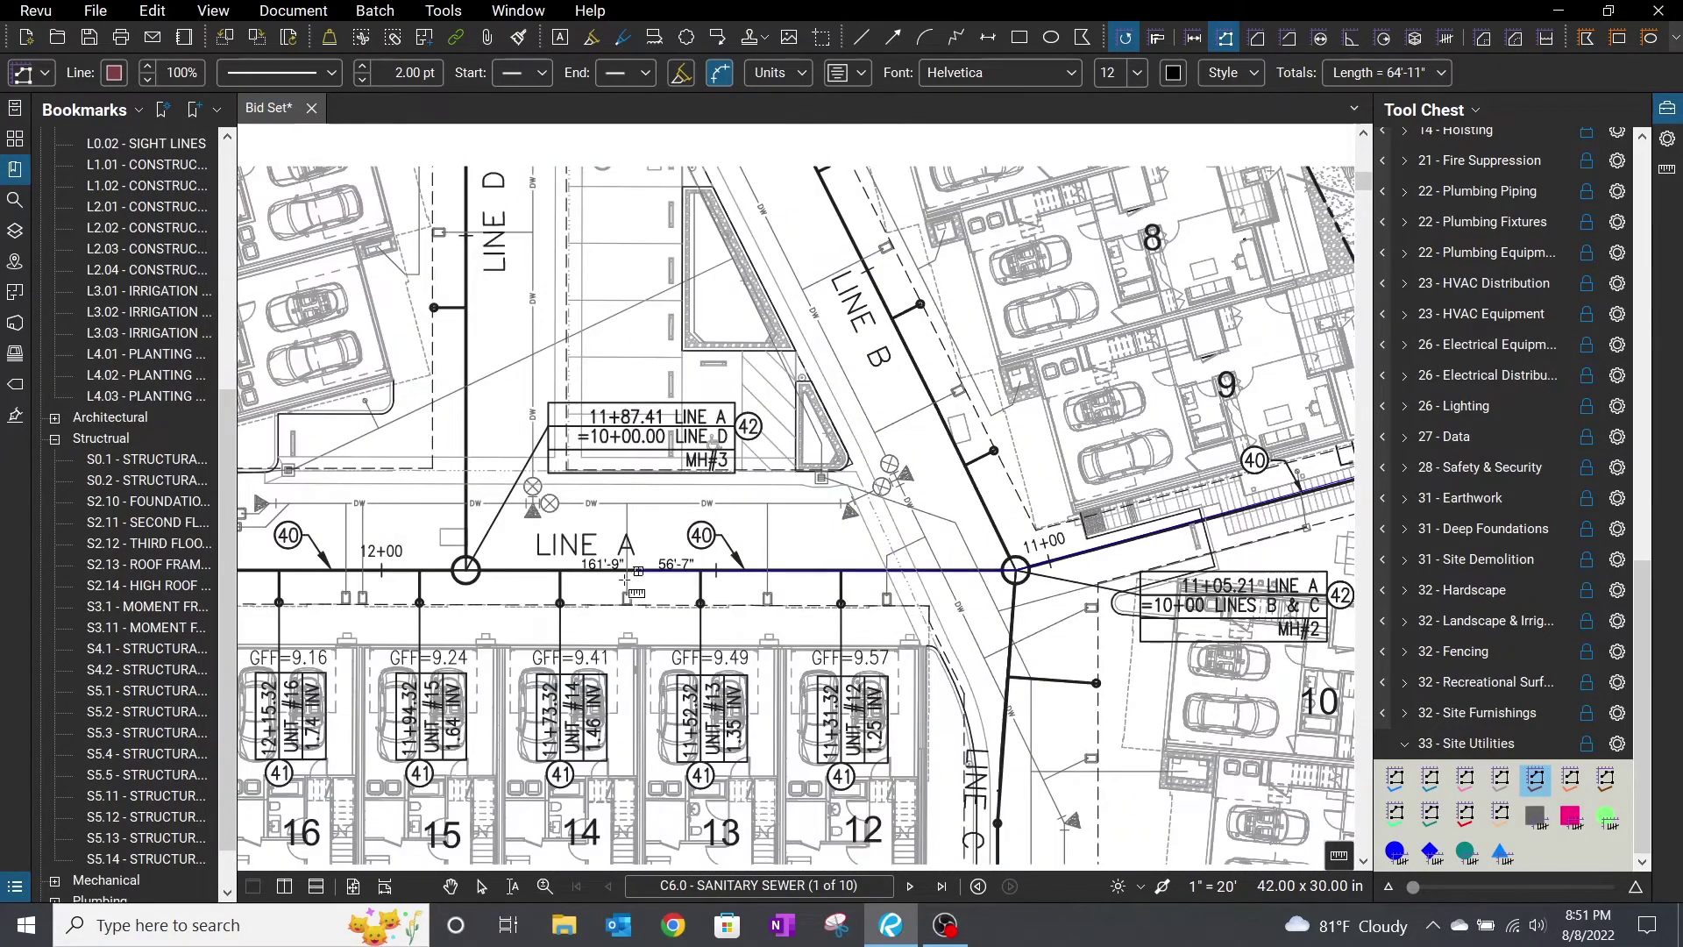
scroll(701, 578, "left", 4)
scroll(680, 583, "up", 3)
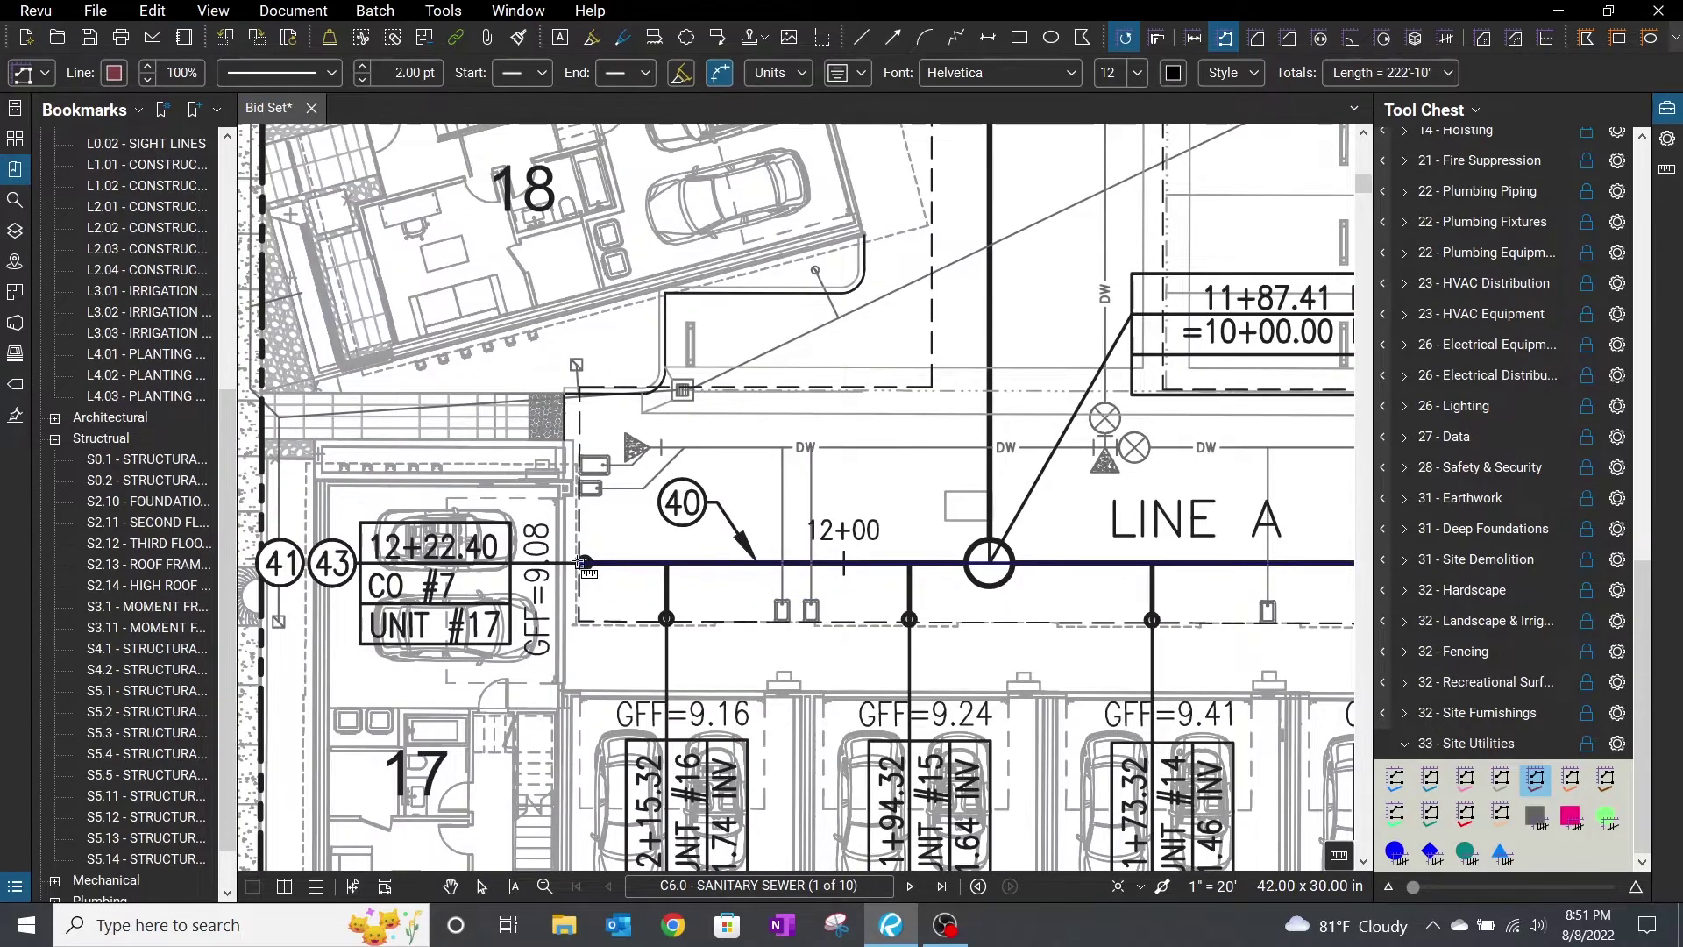
double_click(583, 563)
Step: Measure the Line C sanitary pipe from MH#2 to the cleanout below it, about 37'-11" long
scroll(1049, 415, "down", 5)
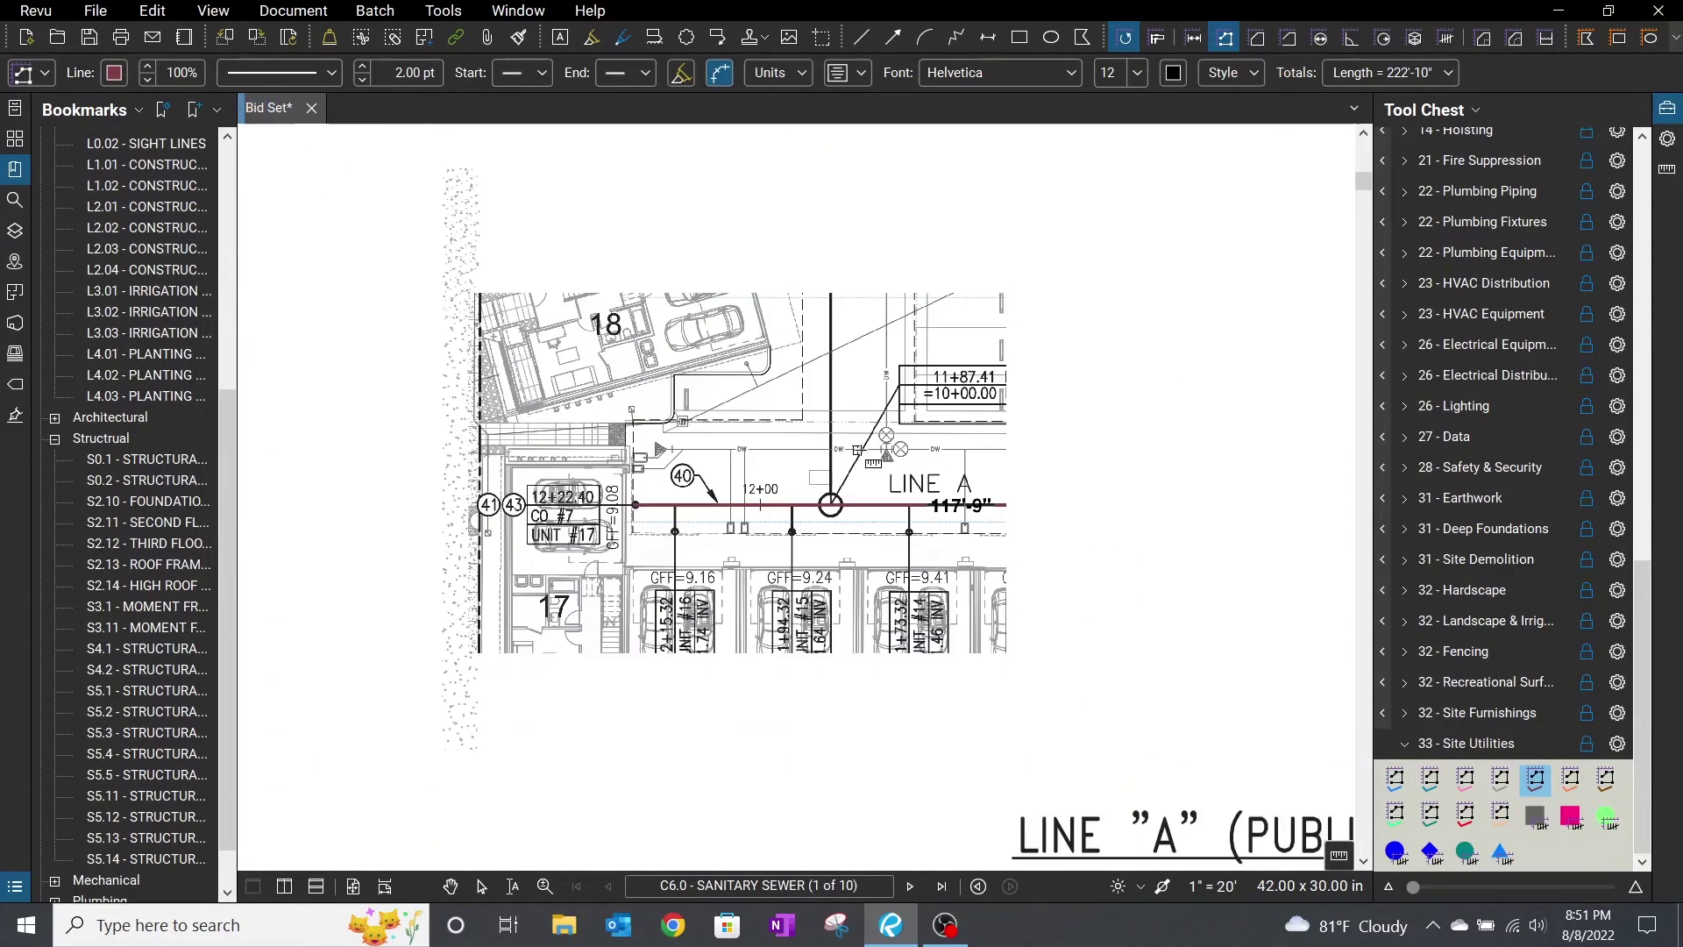
scroll(956, 630, "down", 4)
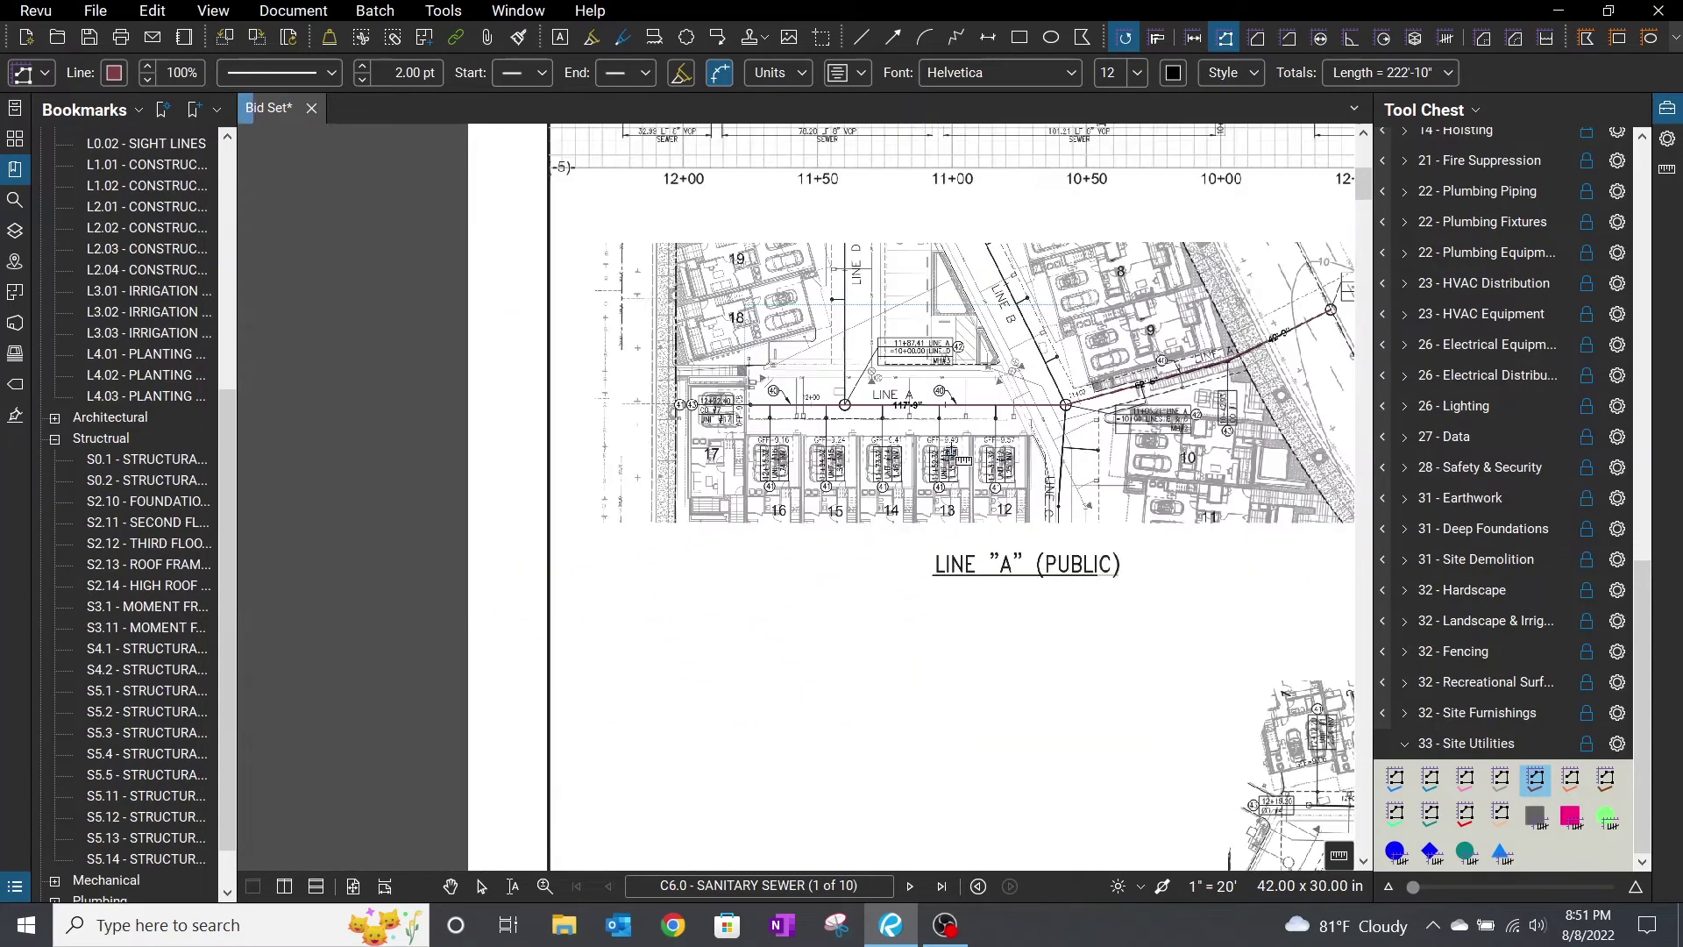
scroll(1096, 421, "up", 4)
scroll(1043, 399, "up", 2)
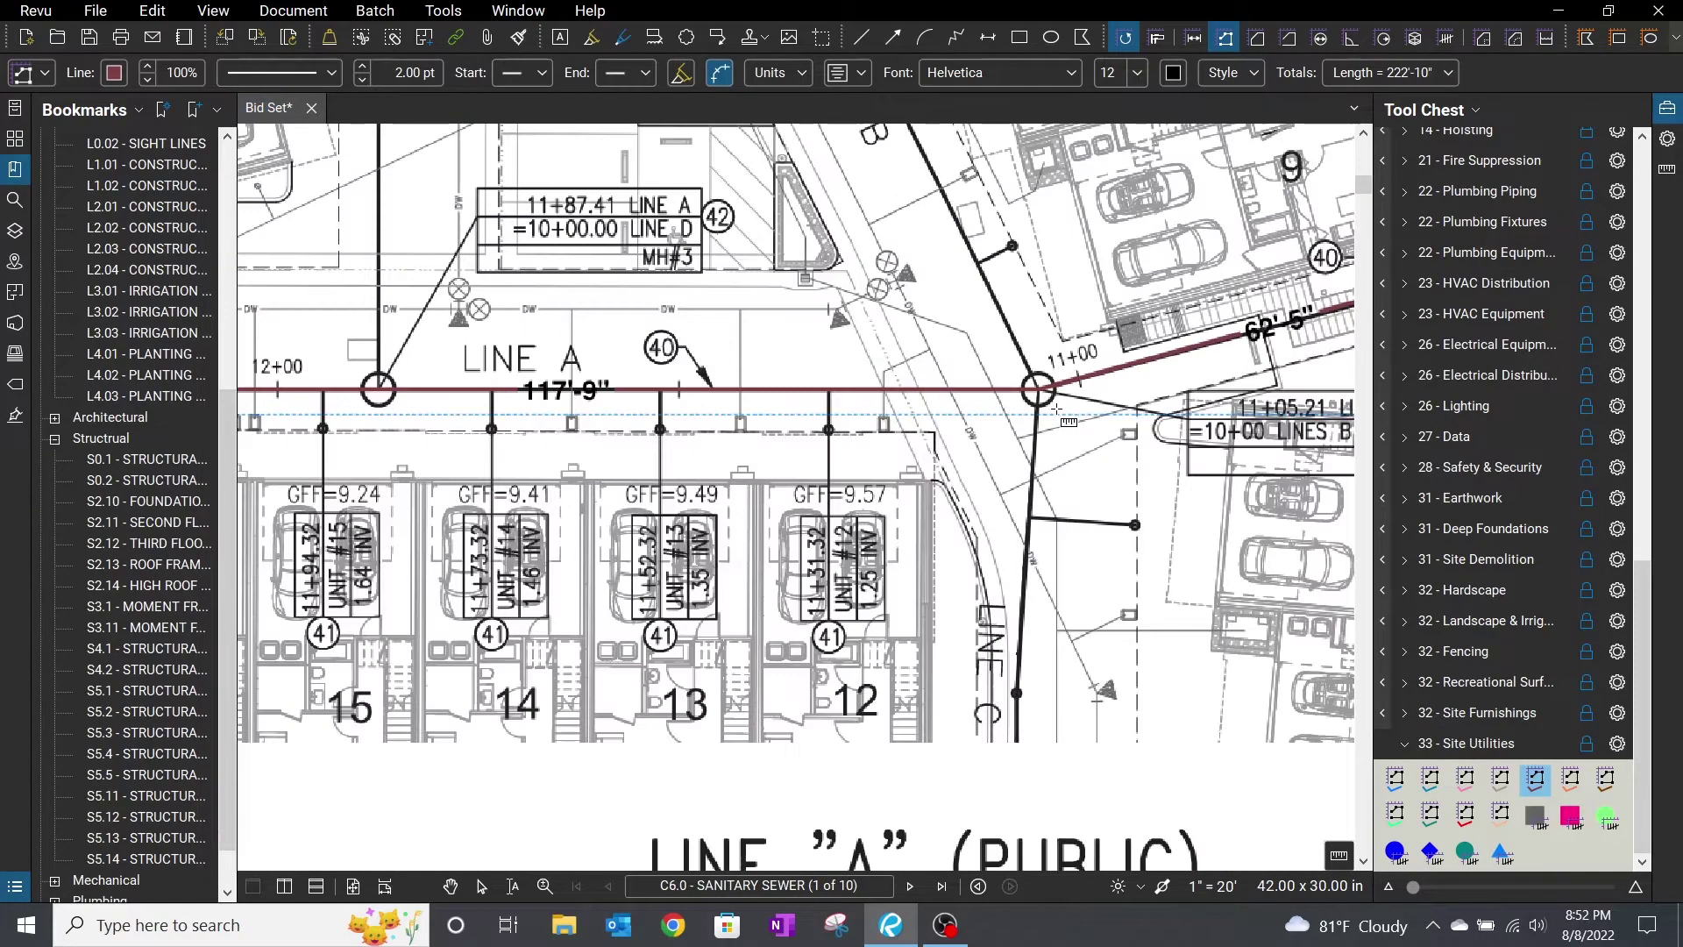
left_click(1039, 393)
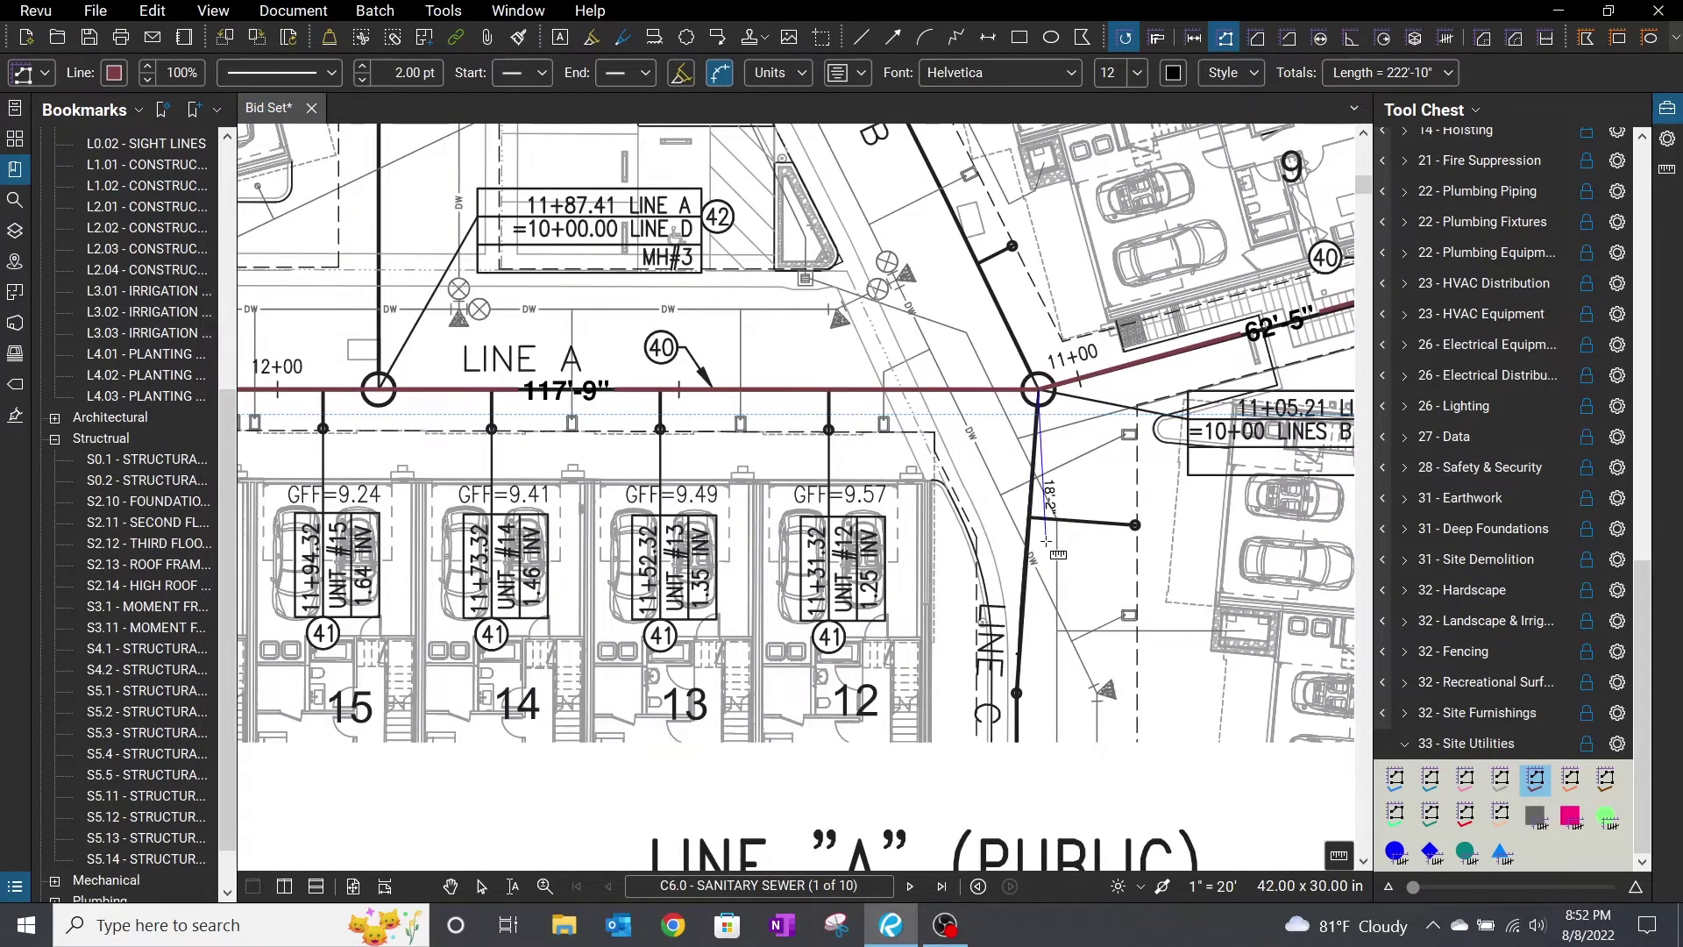
left_click(1018, 694)
Step: Measure the Line B sanitary pipe from MH#2 up to the edge of the Line A plan view, about 65'-8" long
left_click(1039, 391)
scroll(1062, 298, "up", 3)
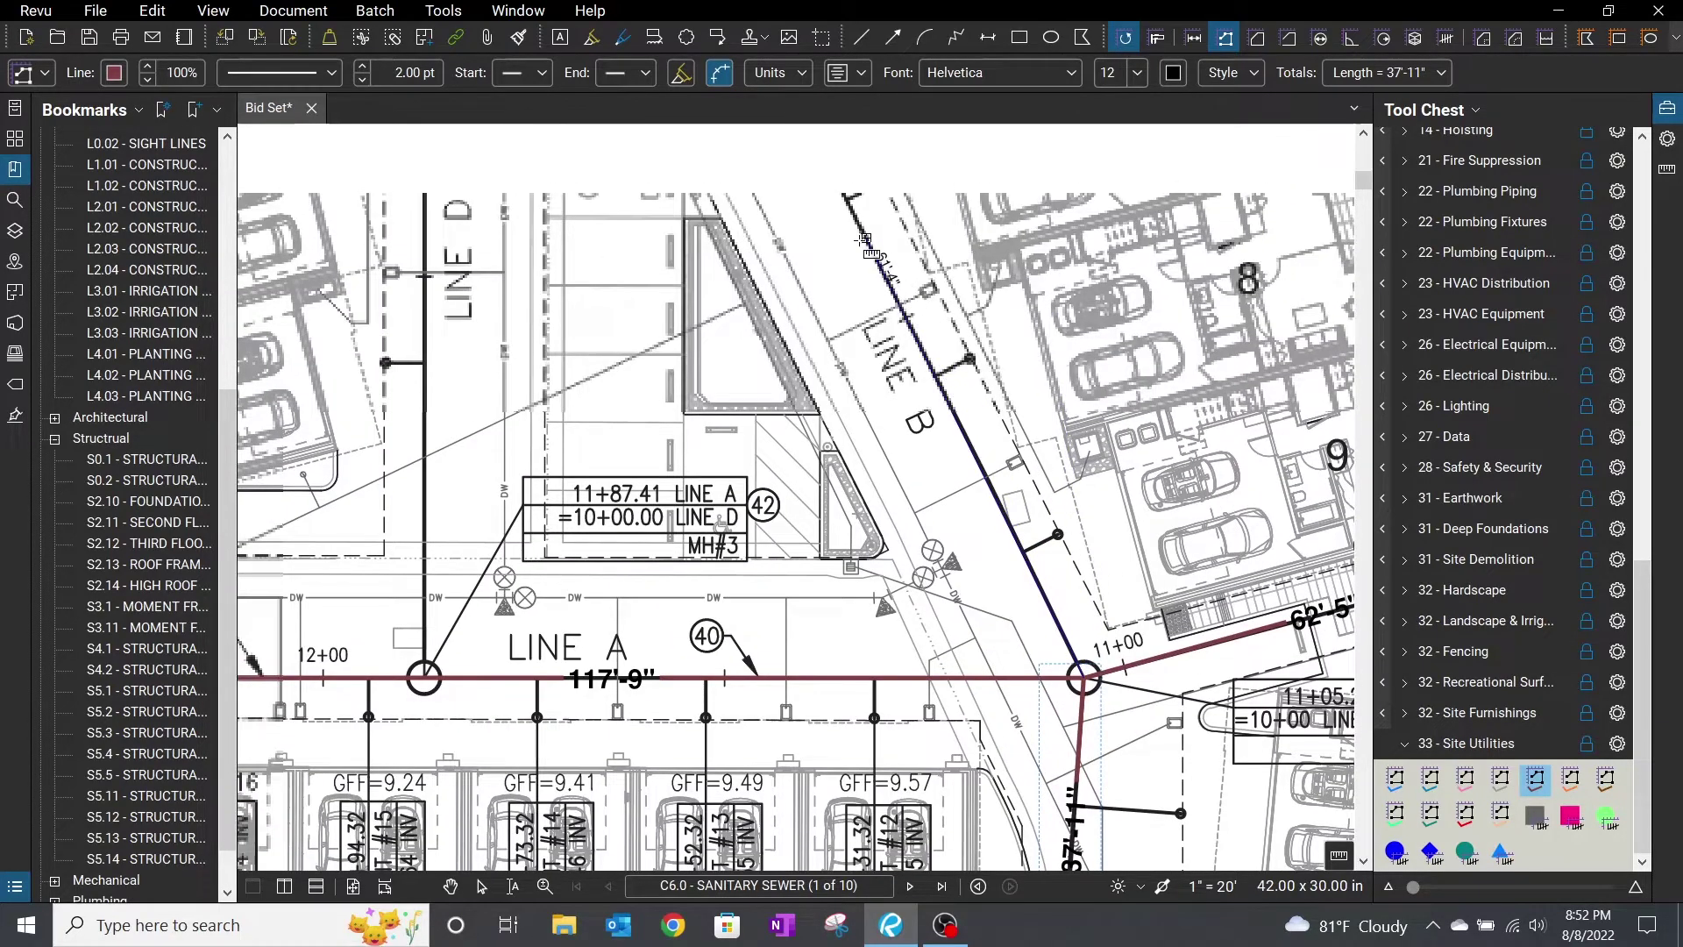
left_click(850, 205)
scroll(944, 847, "down", 1)
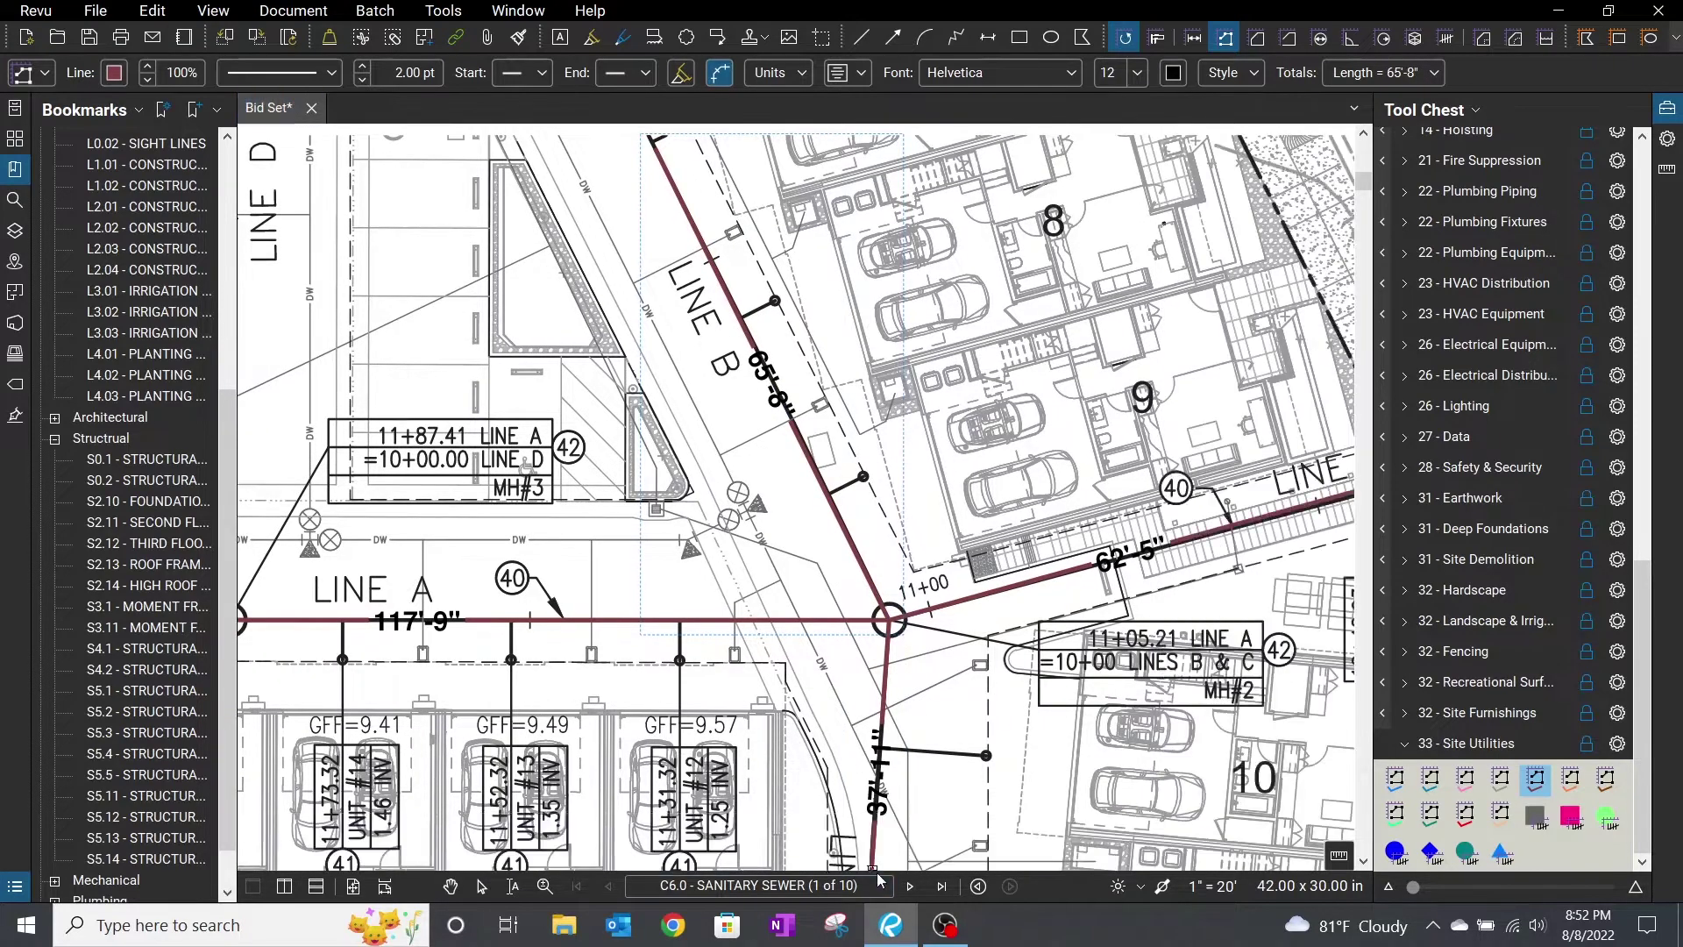
Step: Show the Markups List and relabel all three sanitary measurements as Sanitary - HDPE - 12"
key("alt+l")
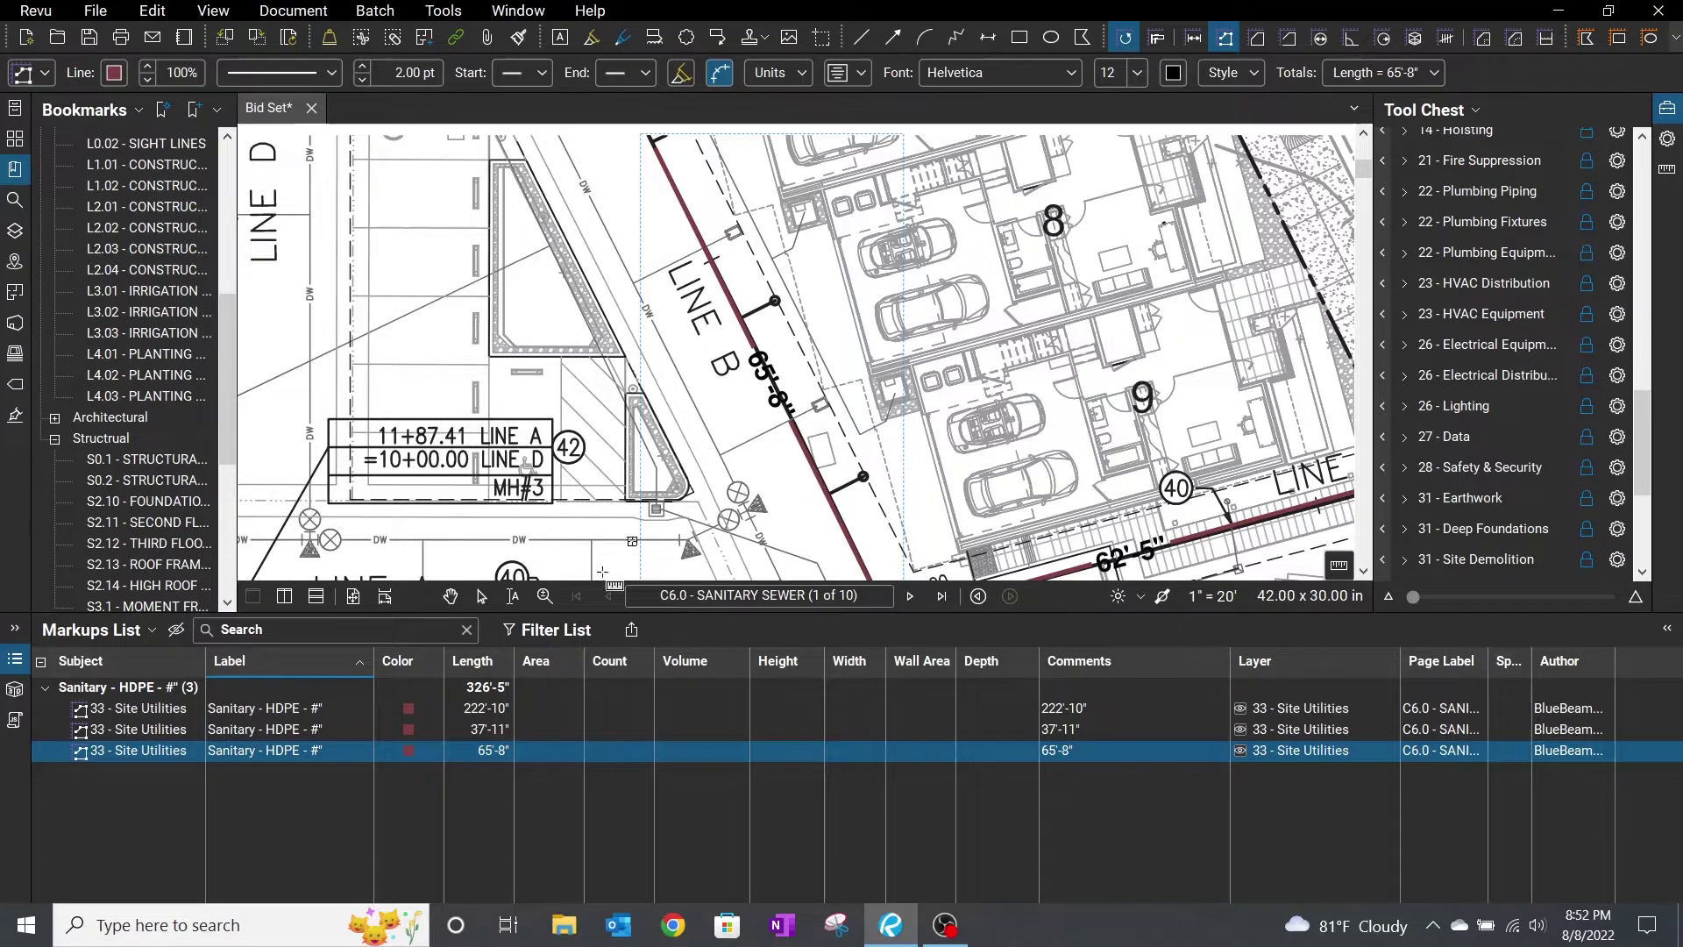
left_click(287, 715)
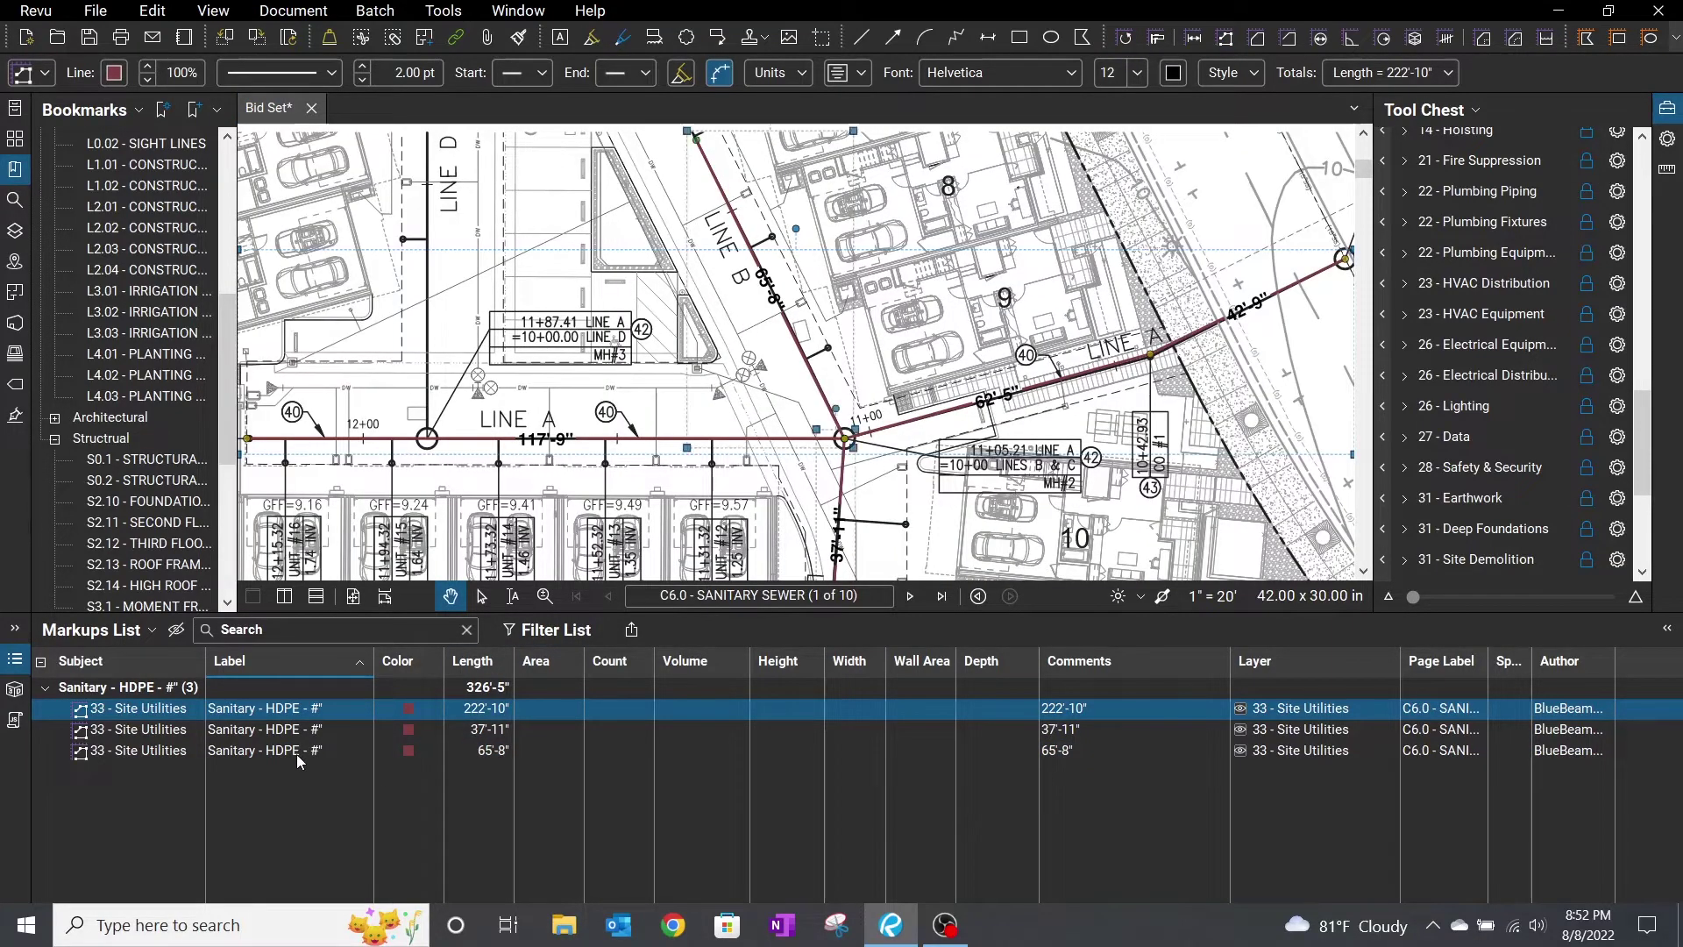
left_click(298, 753, "shift")
left_click(1670, 139)
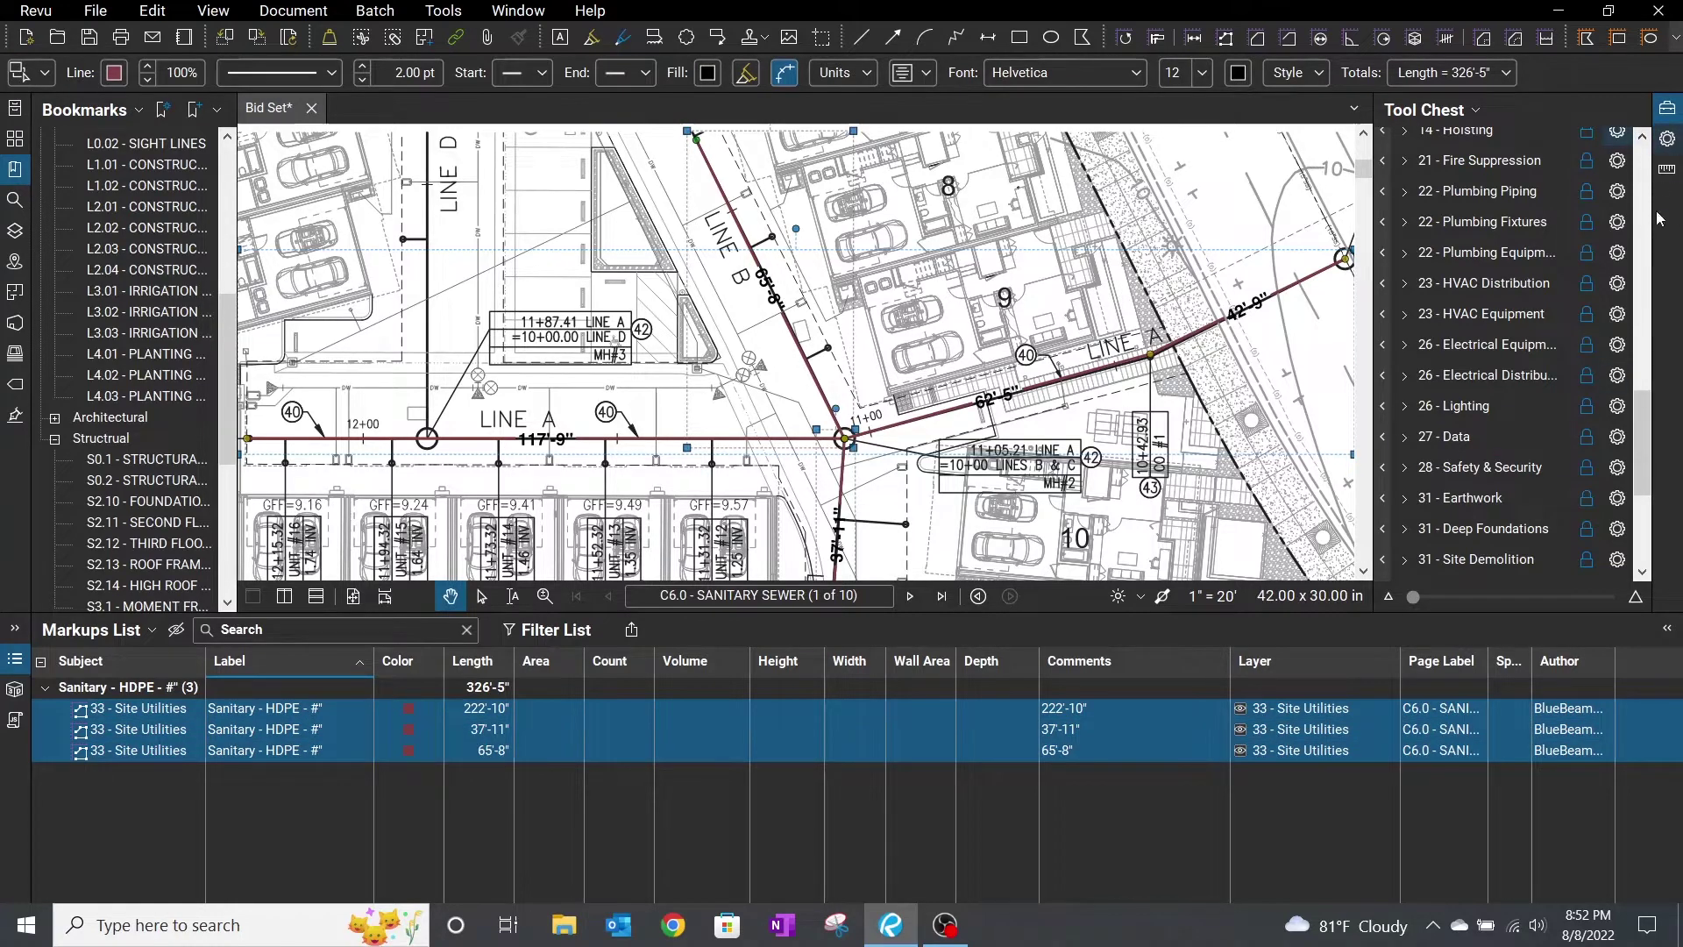
left_click(1583, 230)
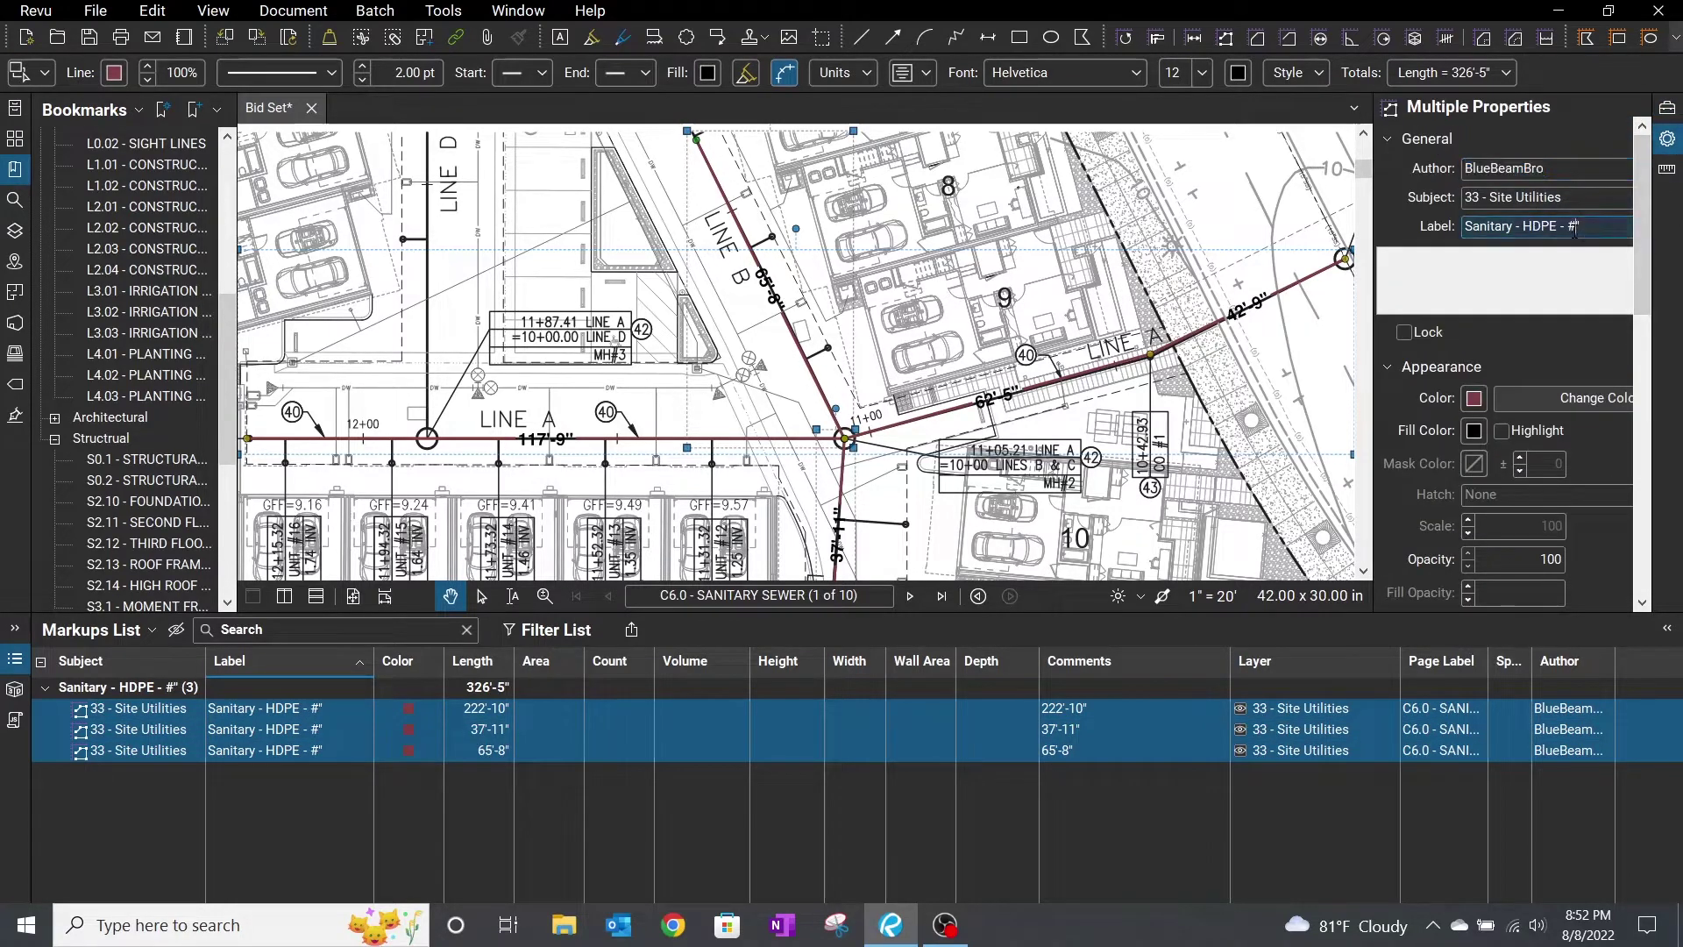
type("12")
key("Return")
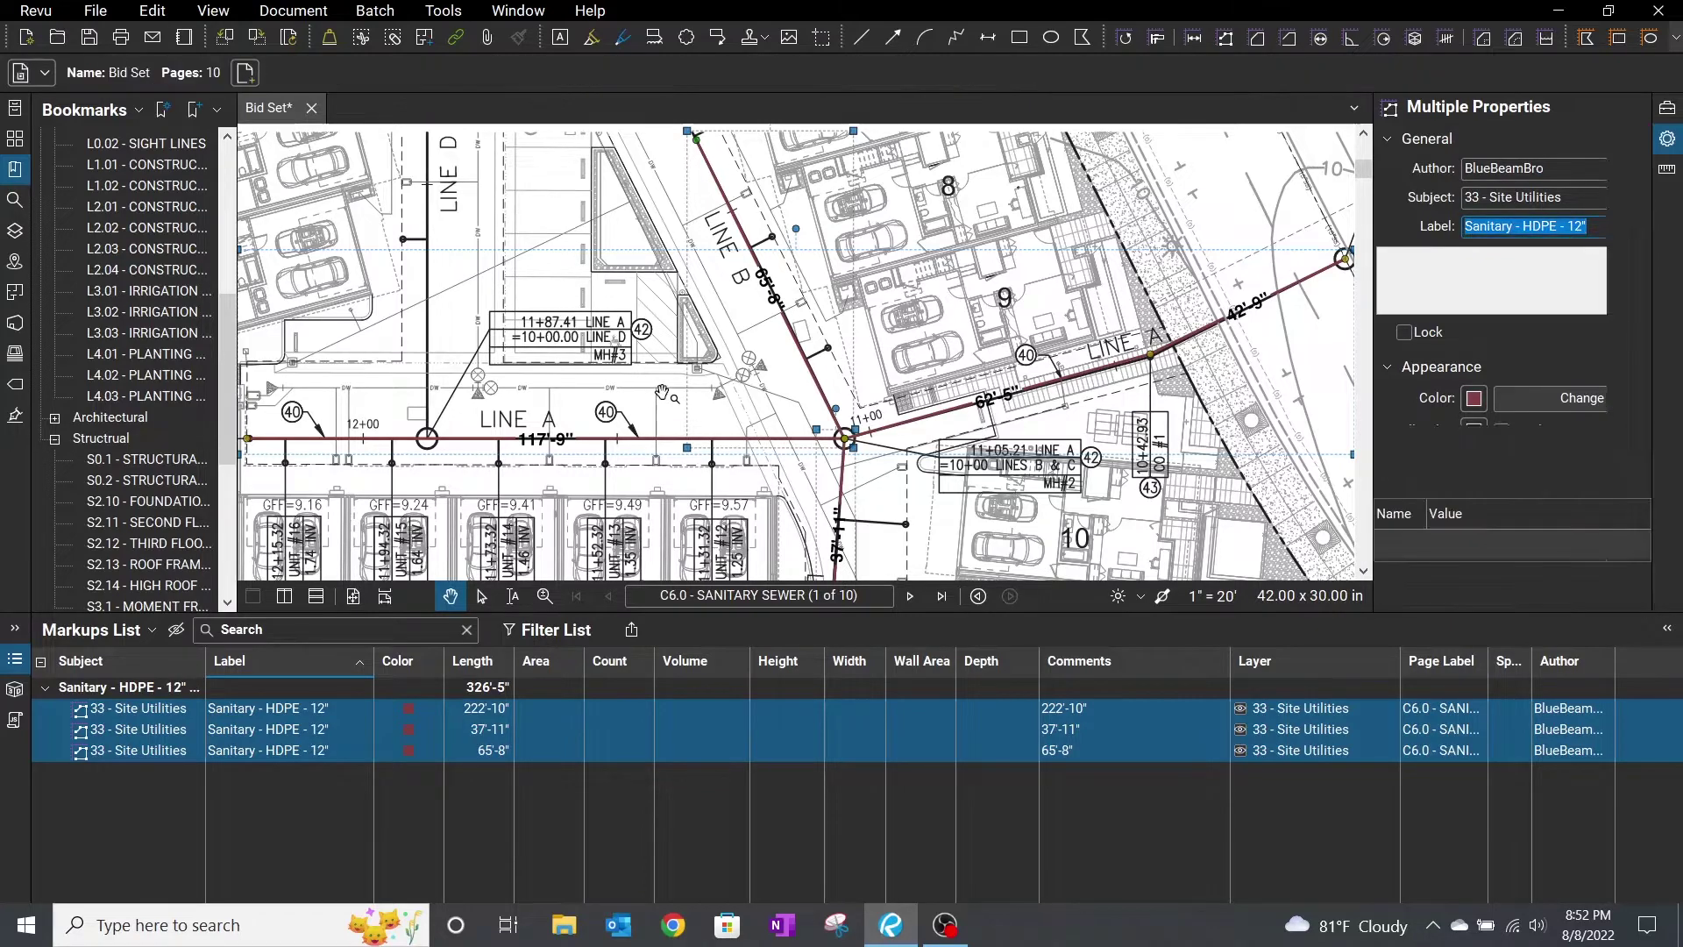
key("Escape")
Step: Change the label of the Line A measurement to Sanitary - HDPE - 8"
left_click(326, 714)
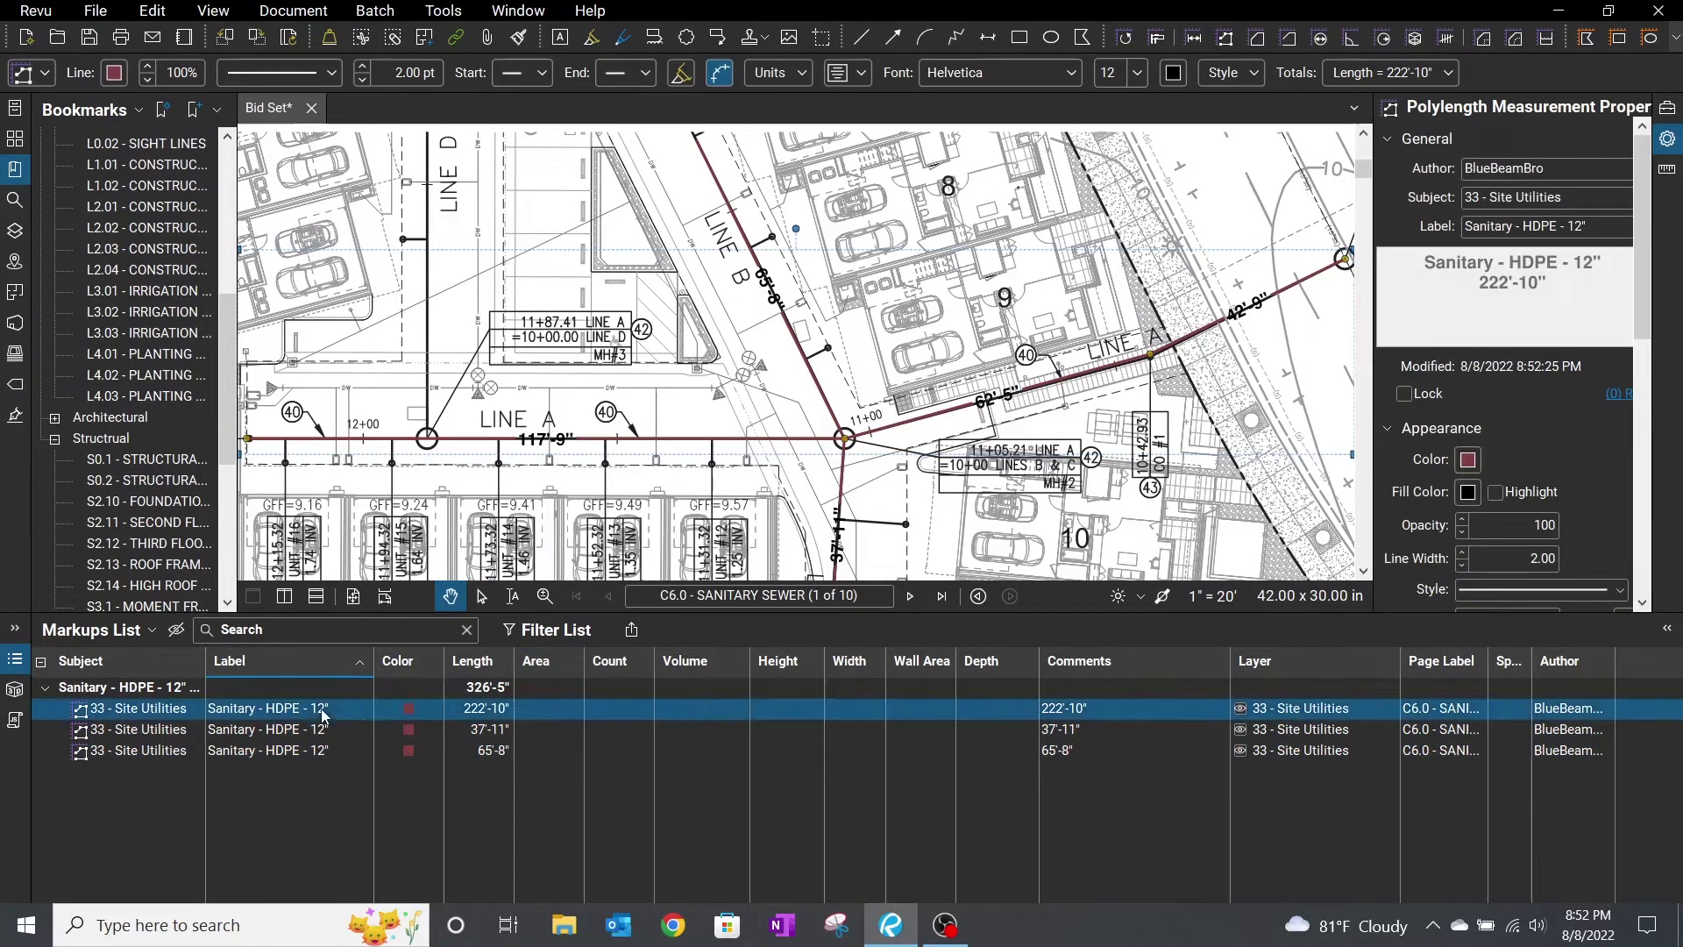
left_click(1595, 233)
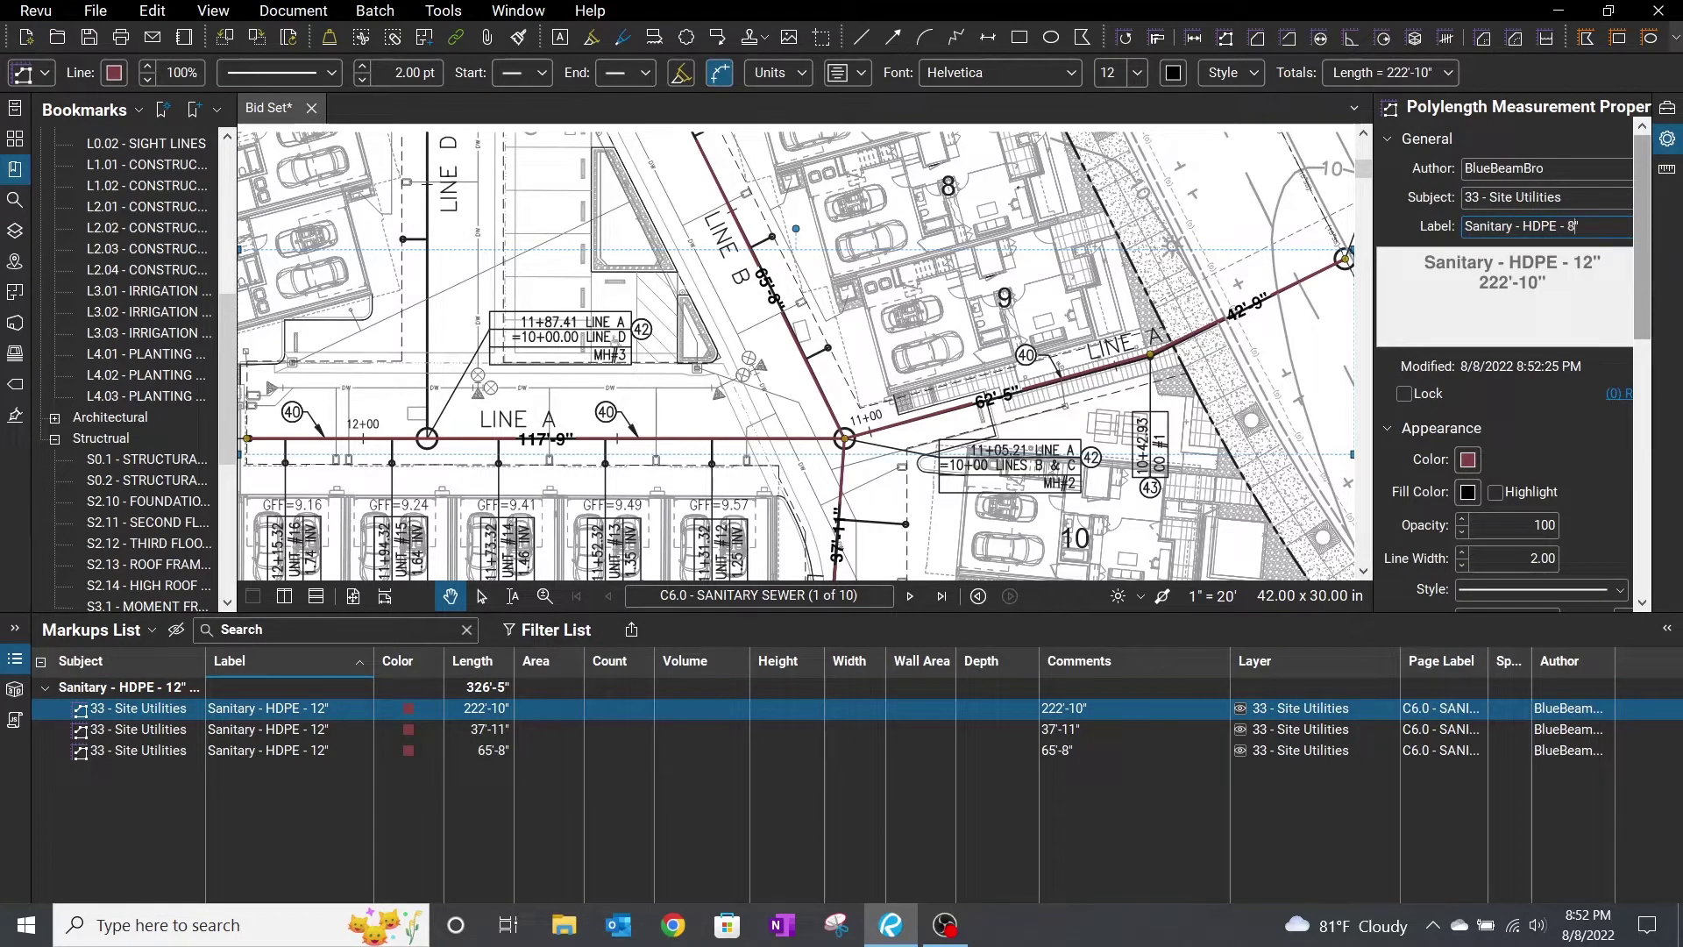
key("Return")
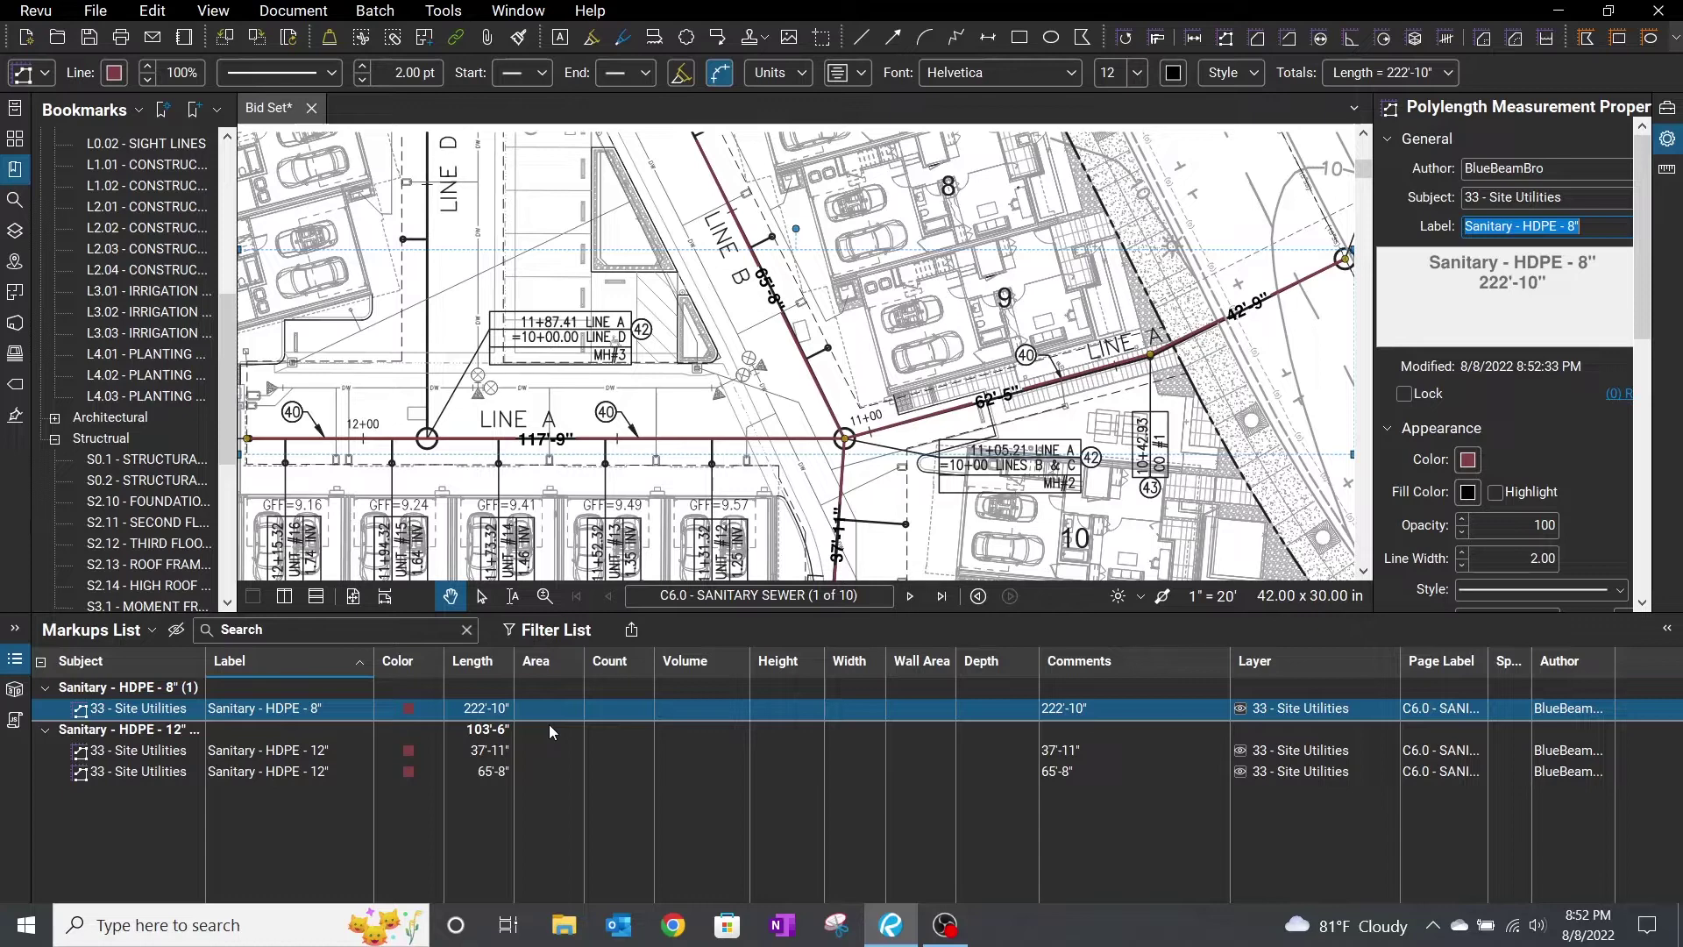
Step: Go to the S2.10 Foundation Plan sheet and collapse the Markups List to enlarge the drawing area
left_click(165, 505)
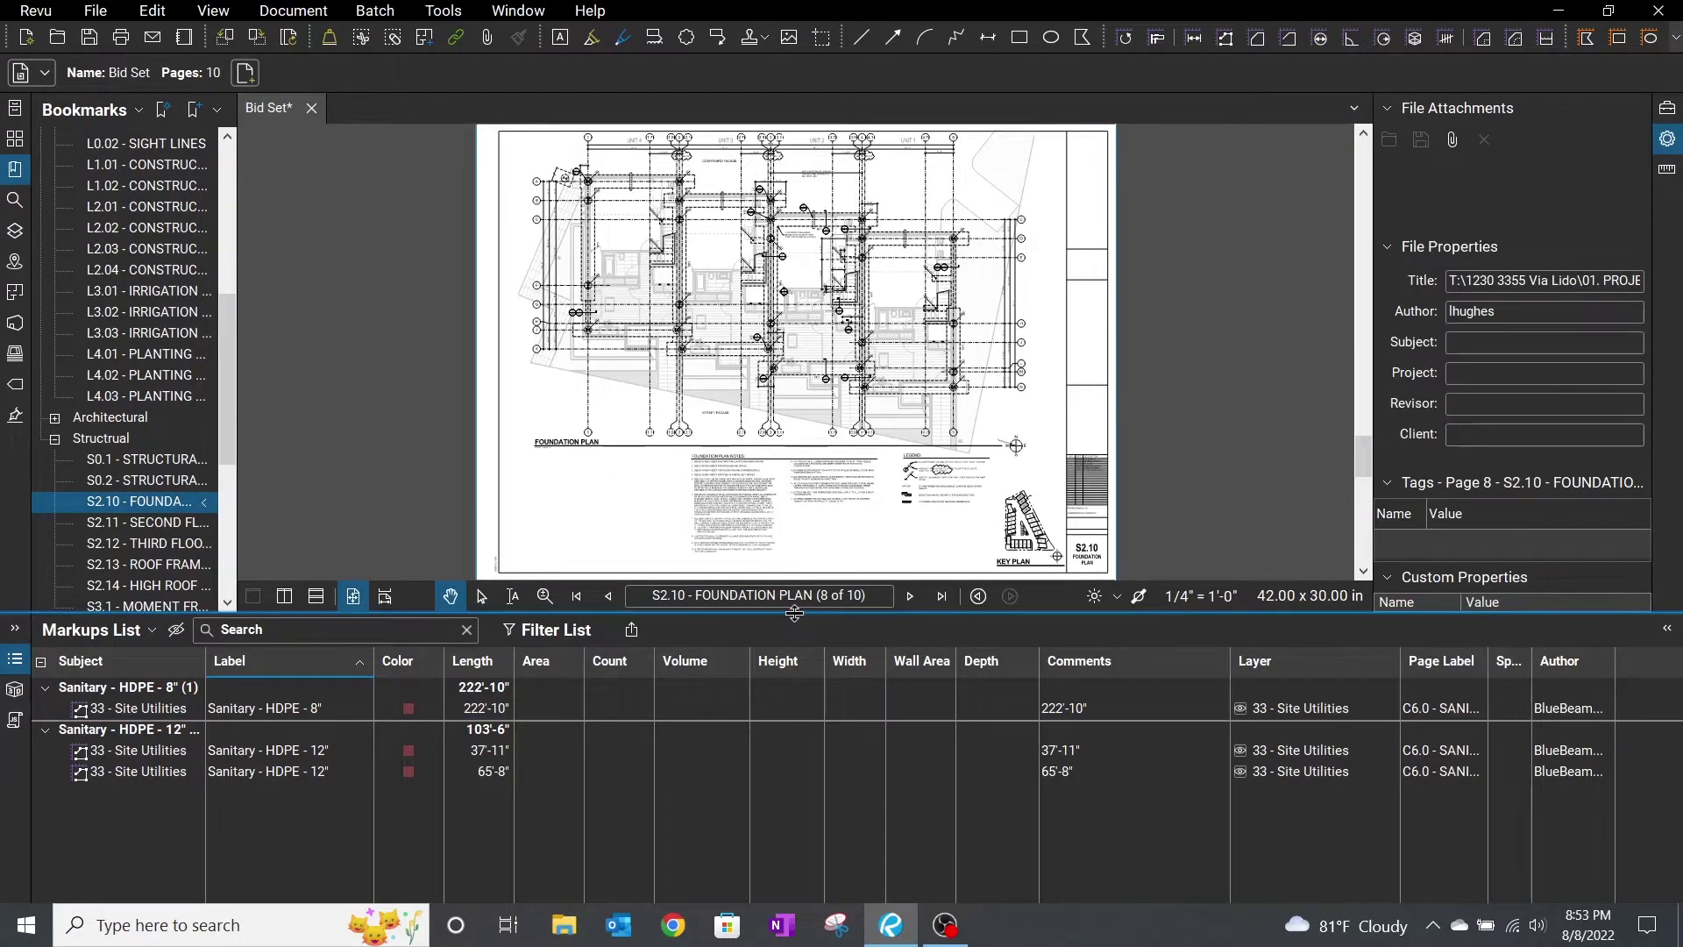
left_click_drag(794, 613, 794, 901)
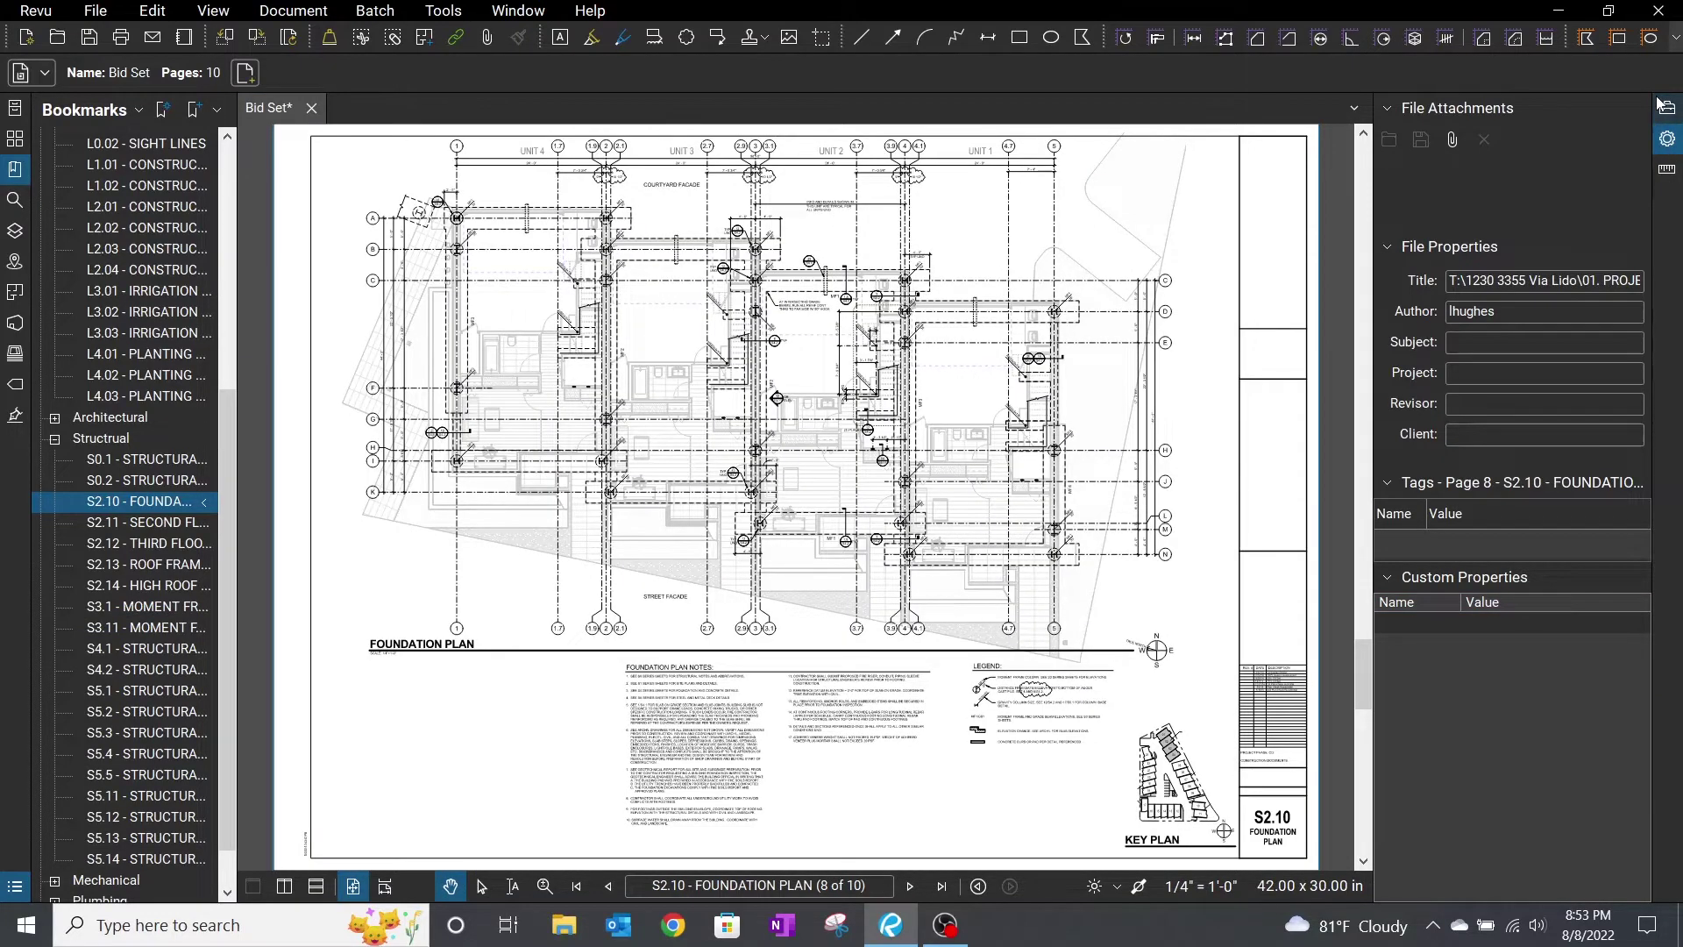
Step: Return to the Tool Chest, collapse the 33 - Site Utilities set and expand the 03 - Concrete set
left_click(1661, 106)
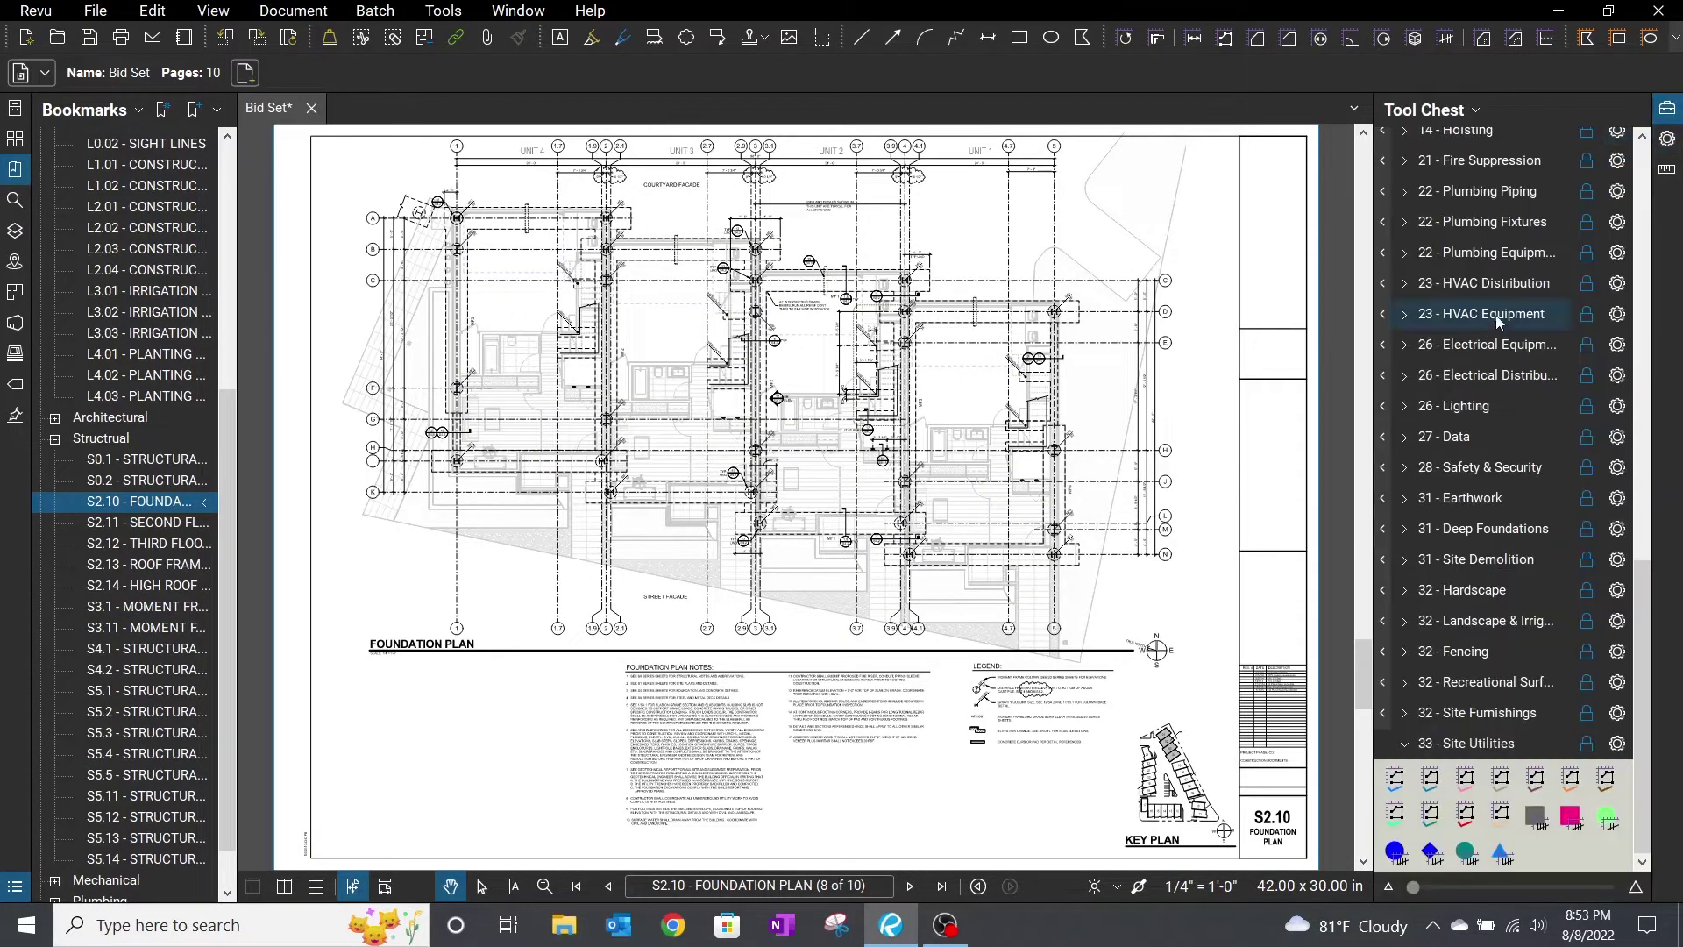
left_click(1405, 744)
scroll(1506, 603, "up", 10)
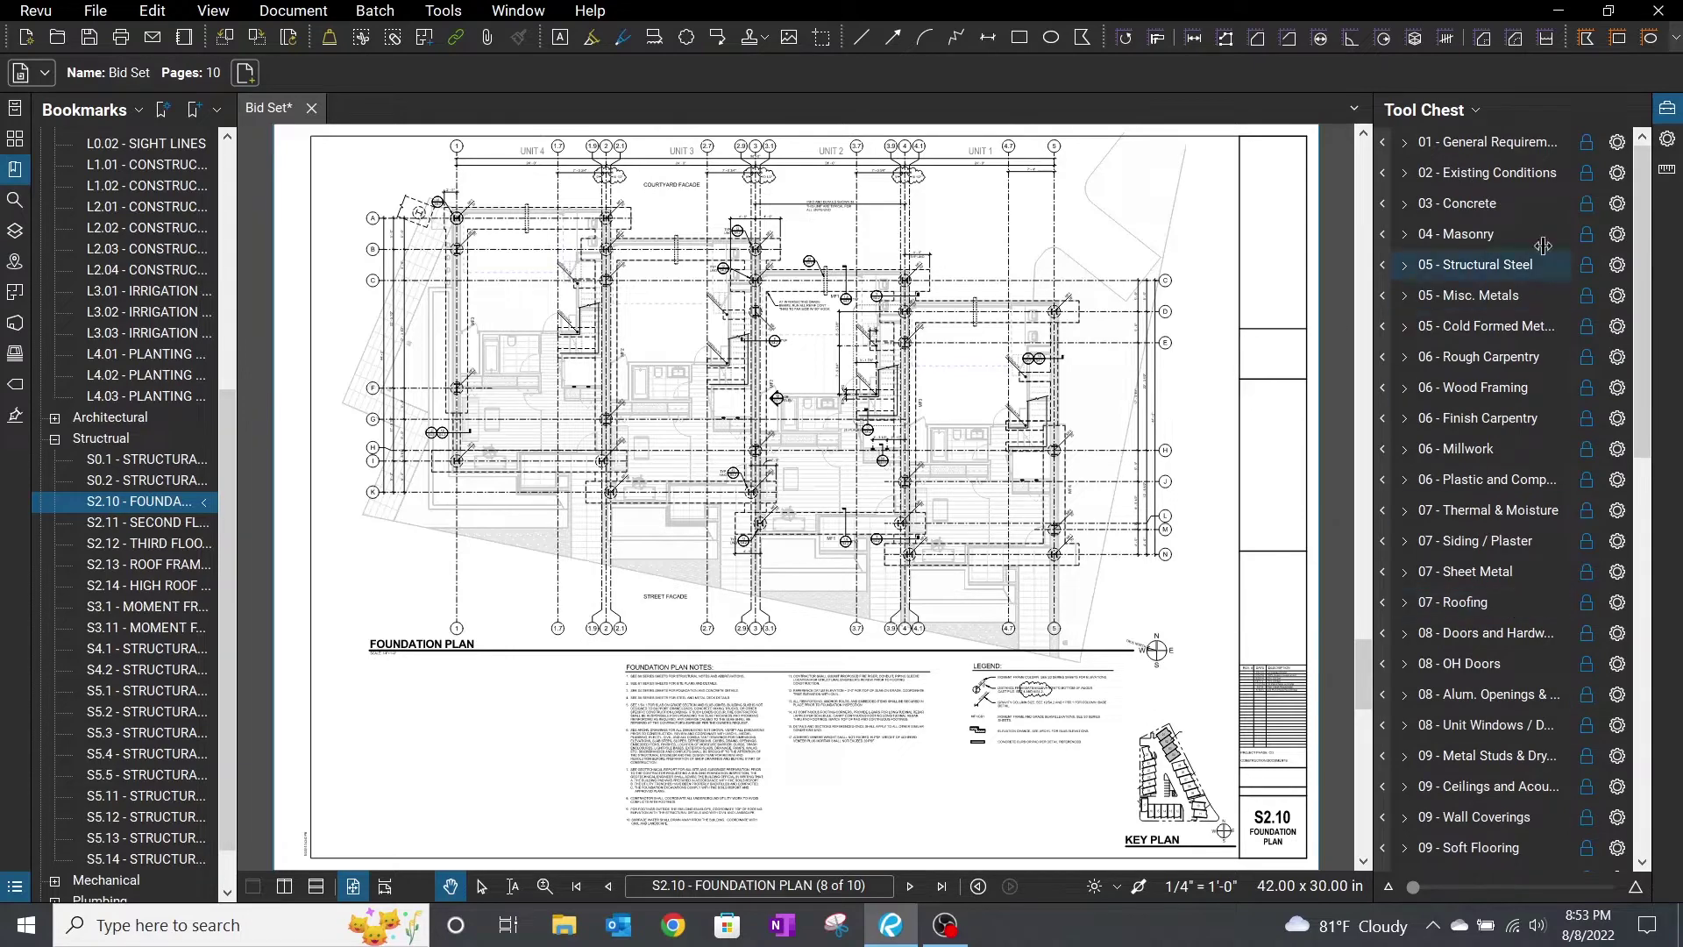
left_click(1405, 202)
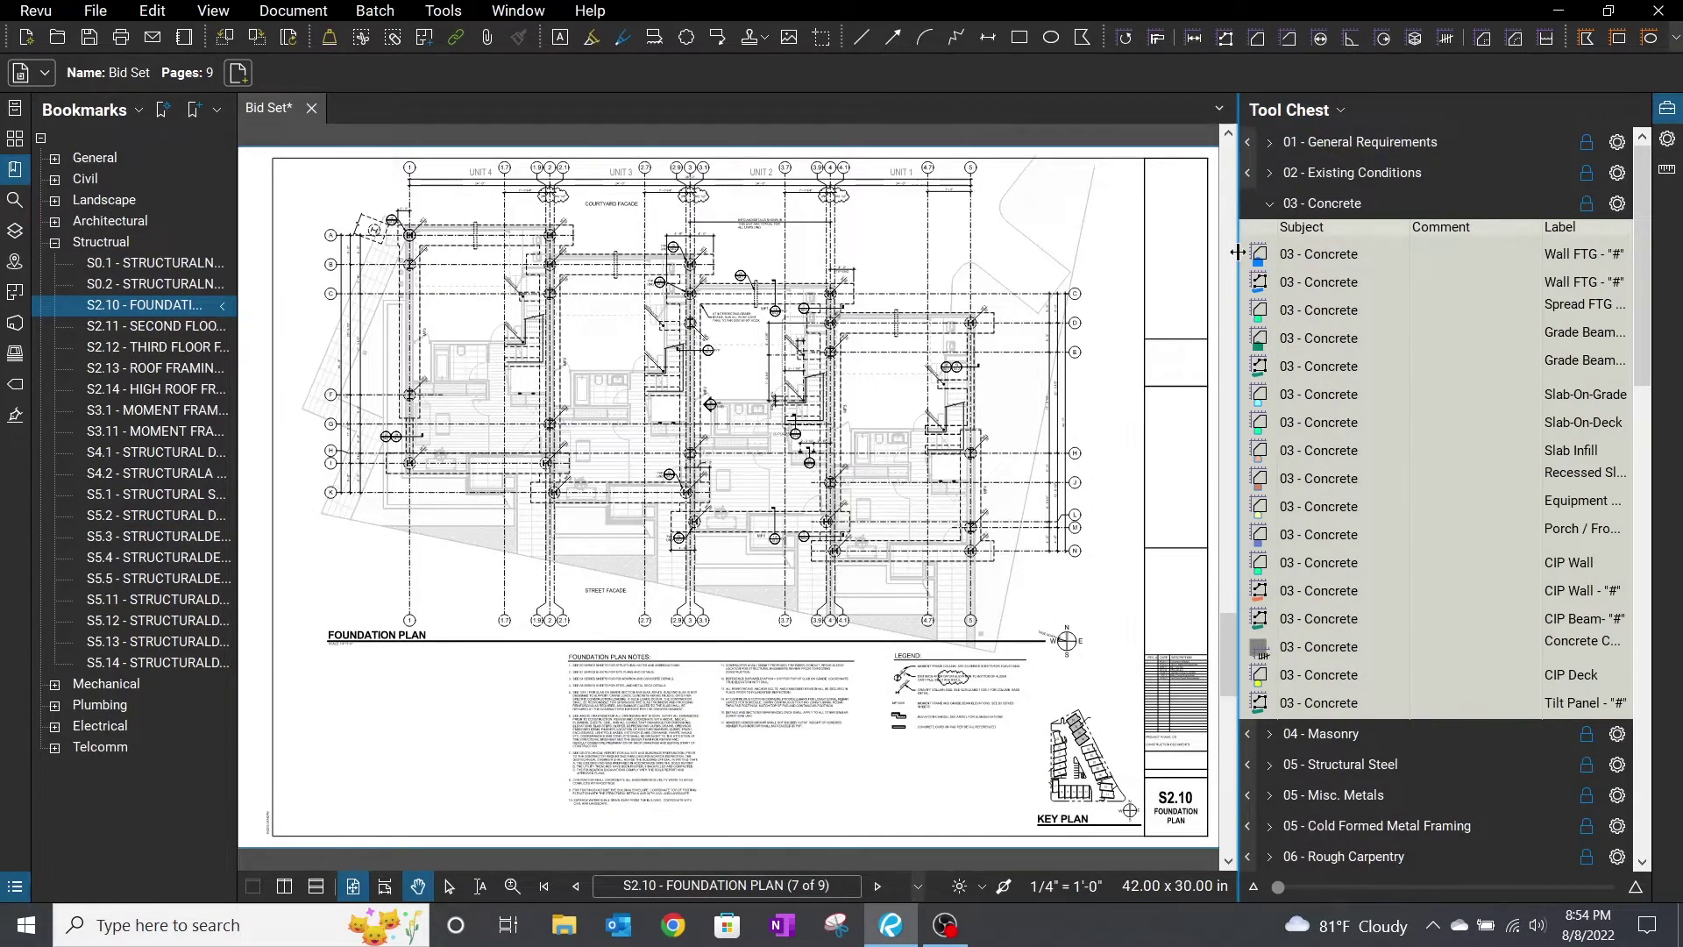
Step: Widen the Tool Chest and switch the 03 - Concrete set from the detailed list to symbol display
mouse_move(1237, 253)
left_mouse_down()
mouse_move(1130, 254)
mouse_move(1191, 255)
left_mouse_up()
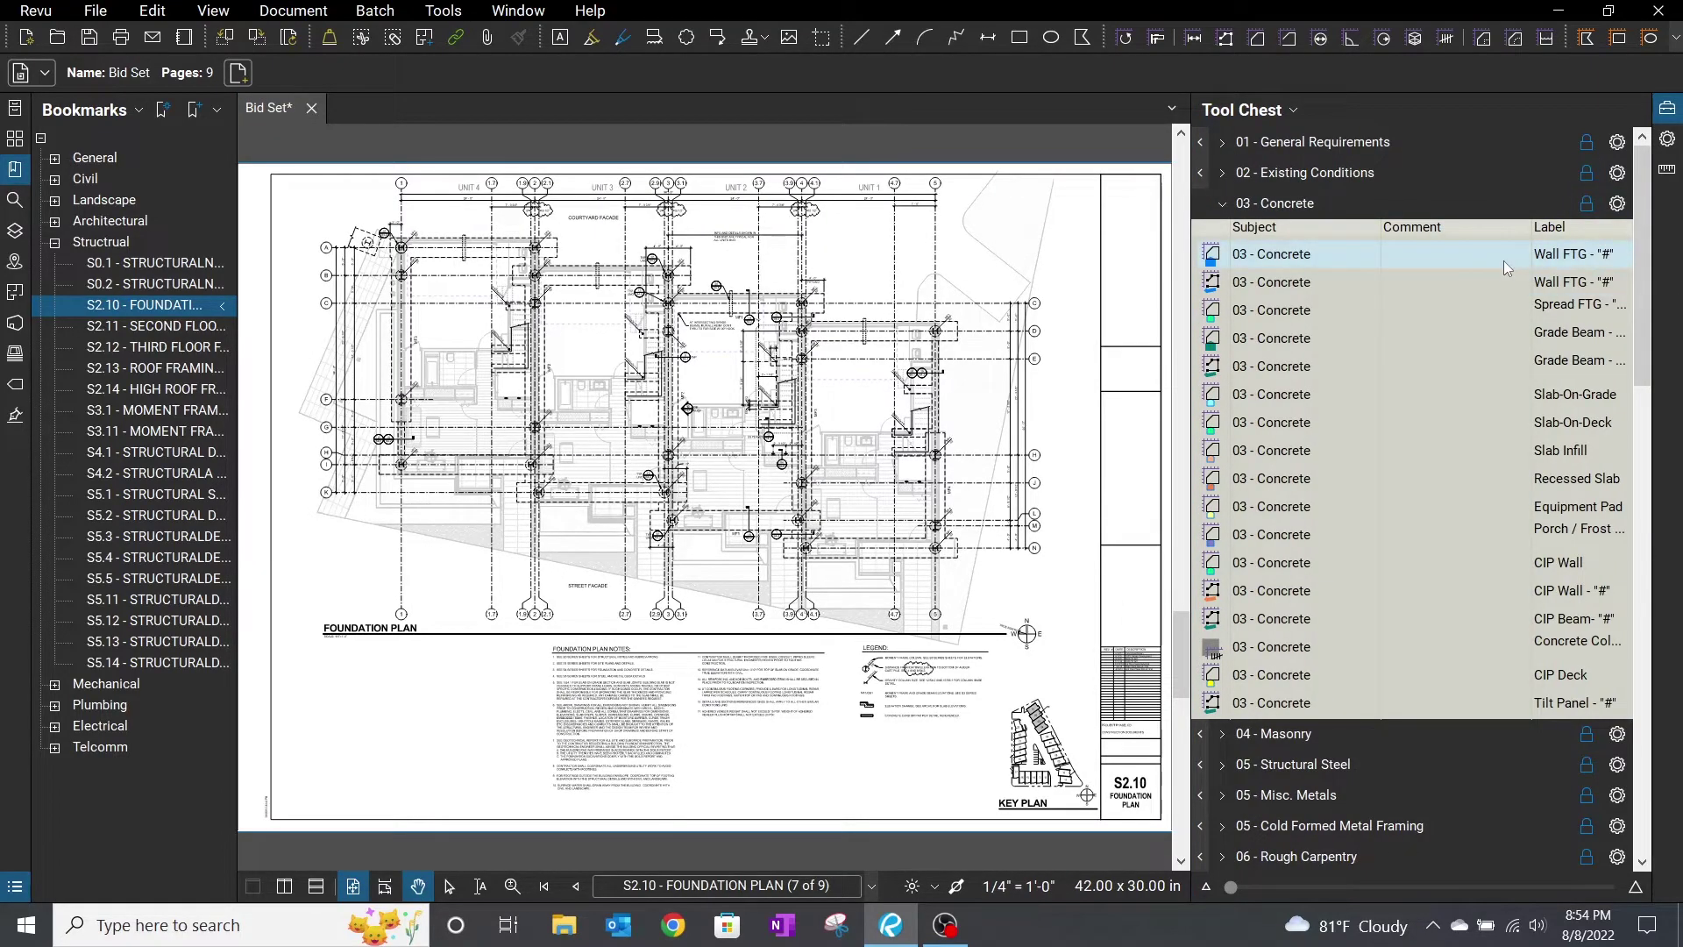
left_click(1617, 203)
left_click(1569, 229)
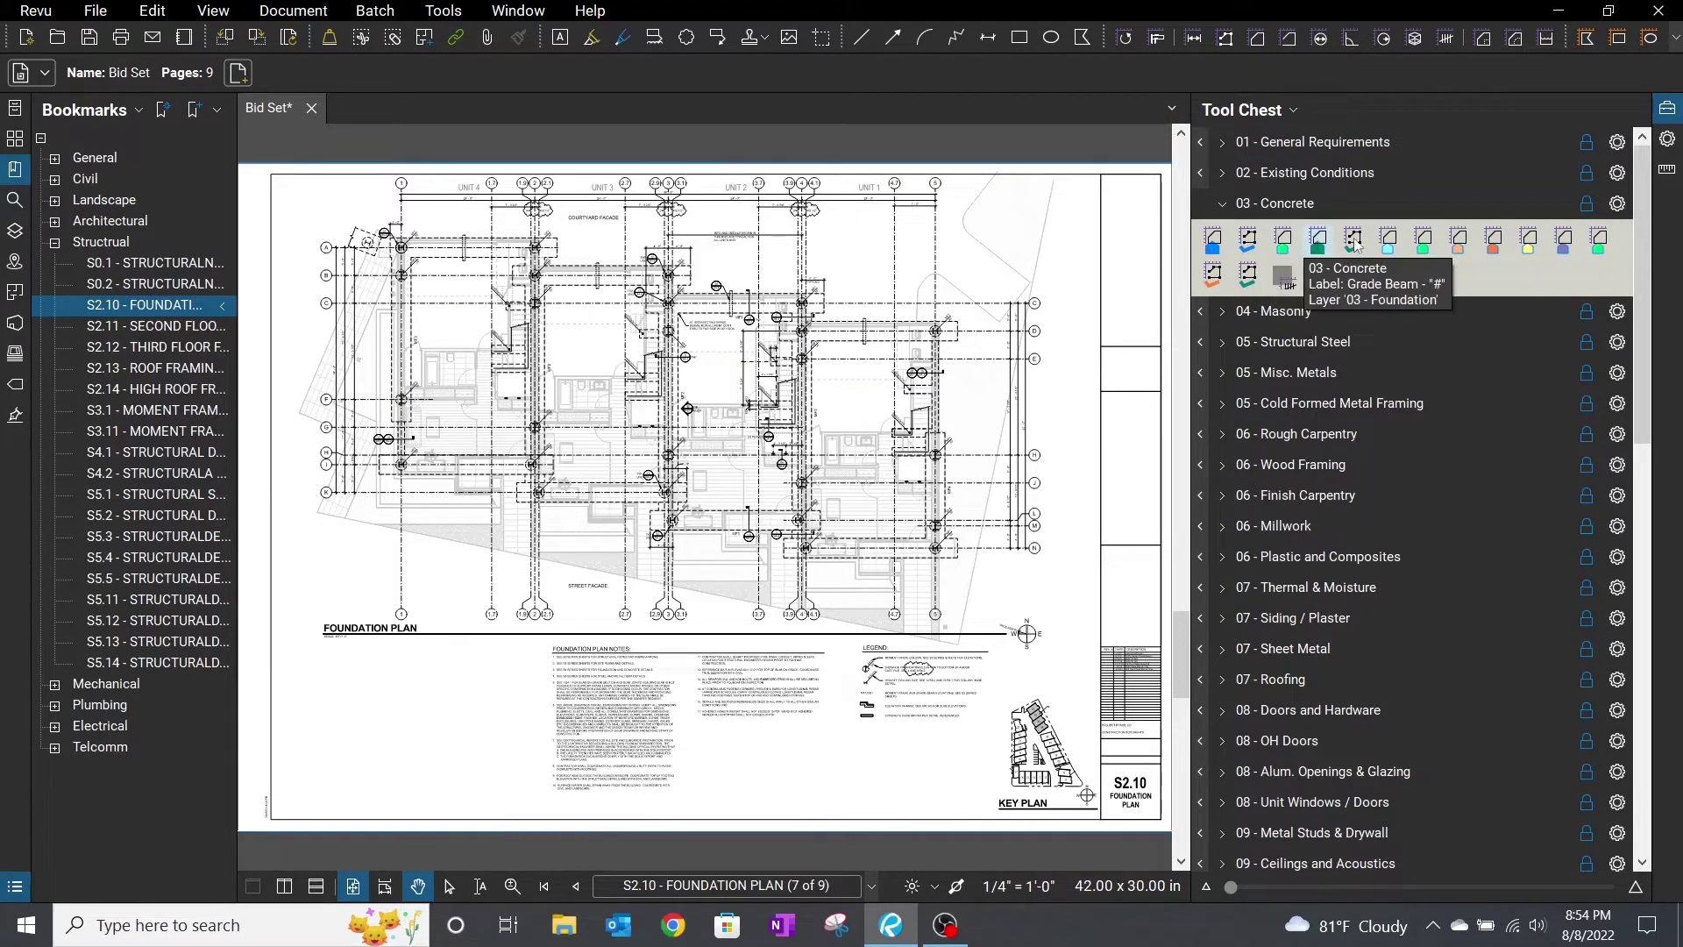
Step: Show the 03 - Concrete set as a detailed list and return it to symbol display
left_click(1617, 203)
left_click(1613, 259)
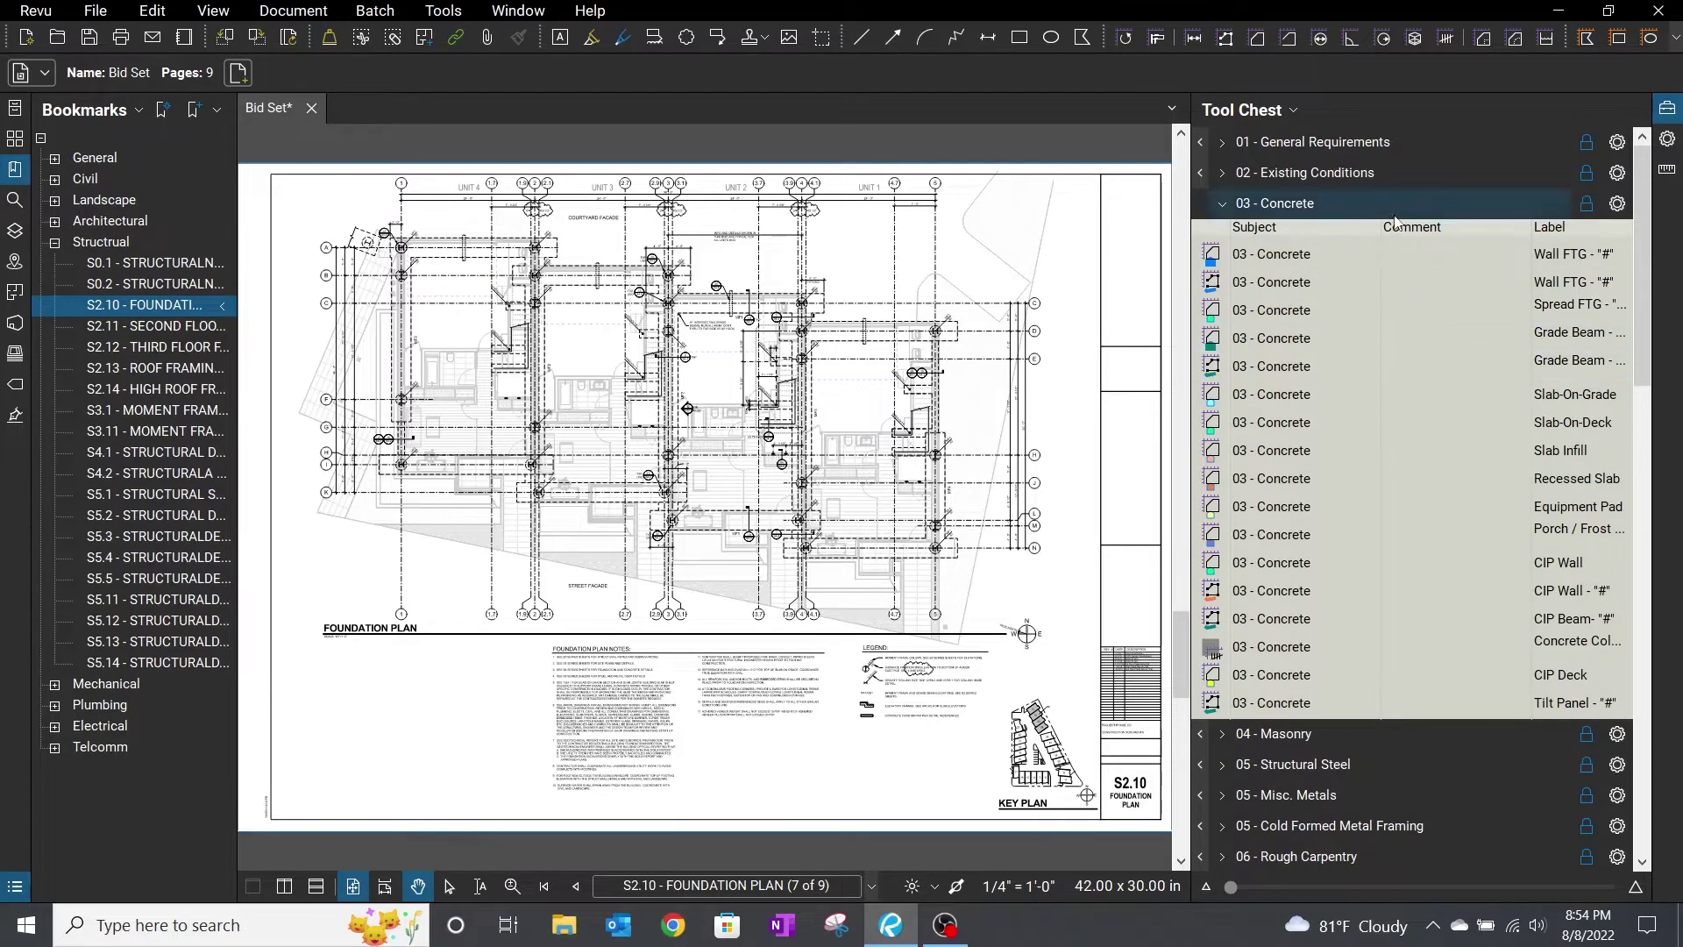
left_click(1618, 203)
left_click(1623, 237)
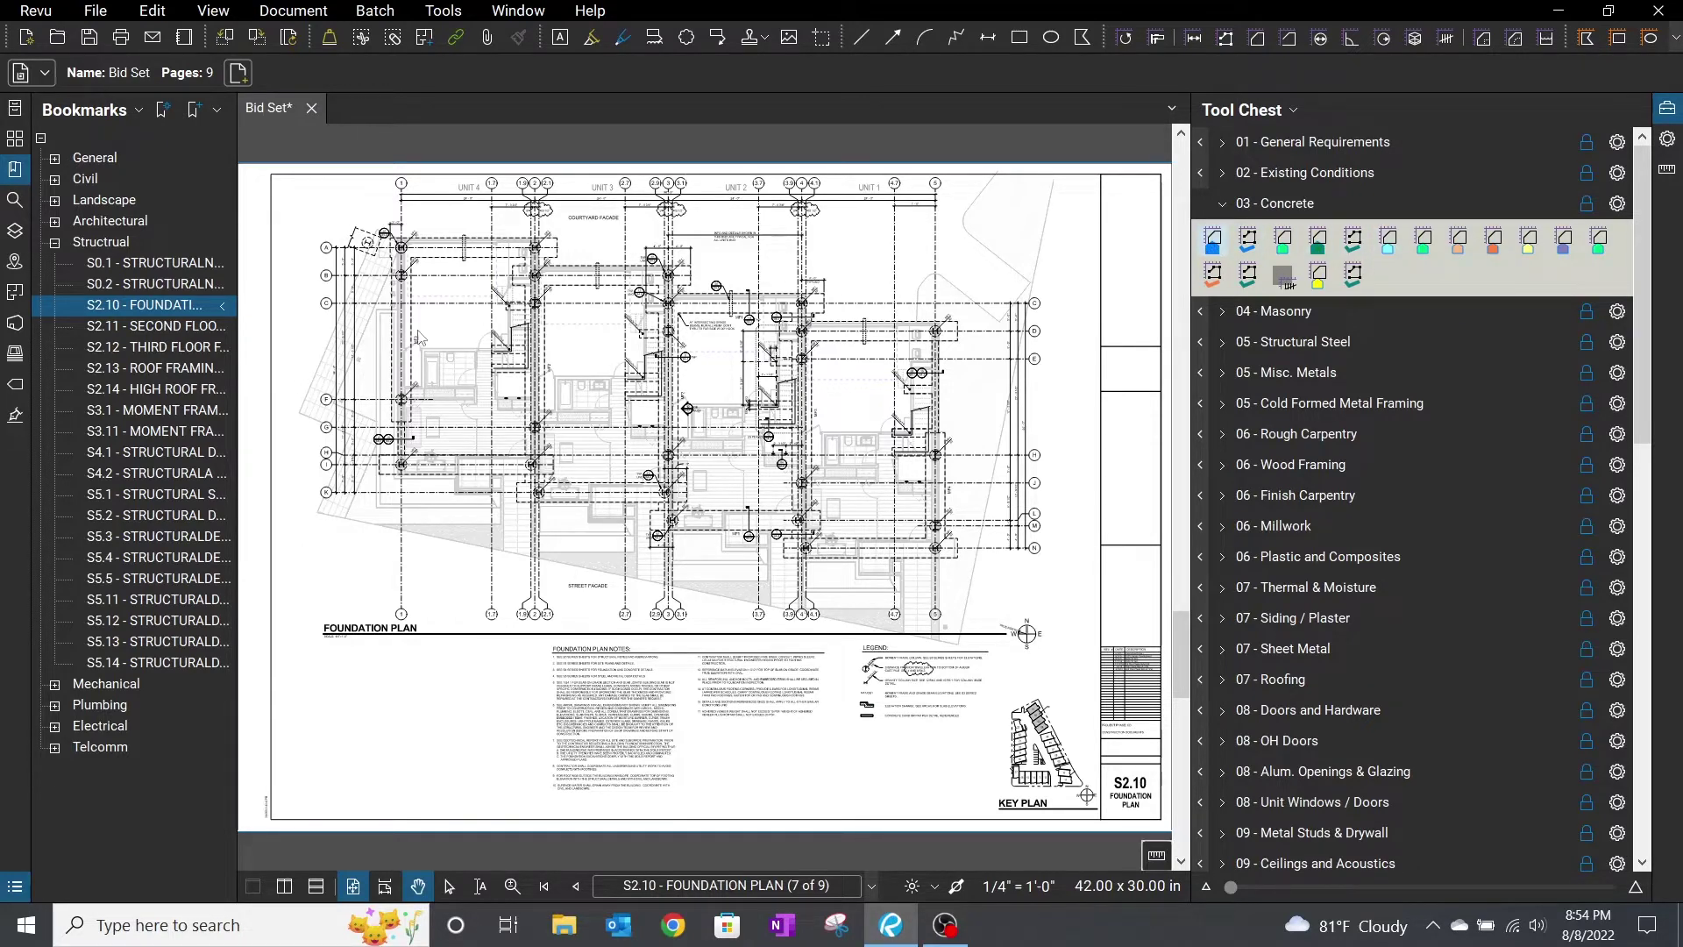
Step: Measure a grade beam area of about 71 sf along grid line 1, from grid C to just short of grid G, with the Grade Beam area tool
scroll(390, 434, "up", 3)
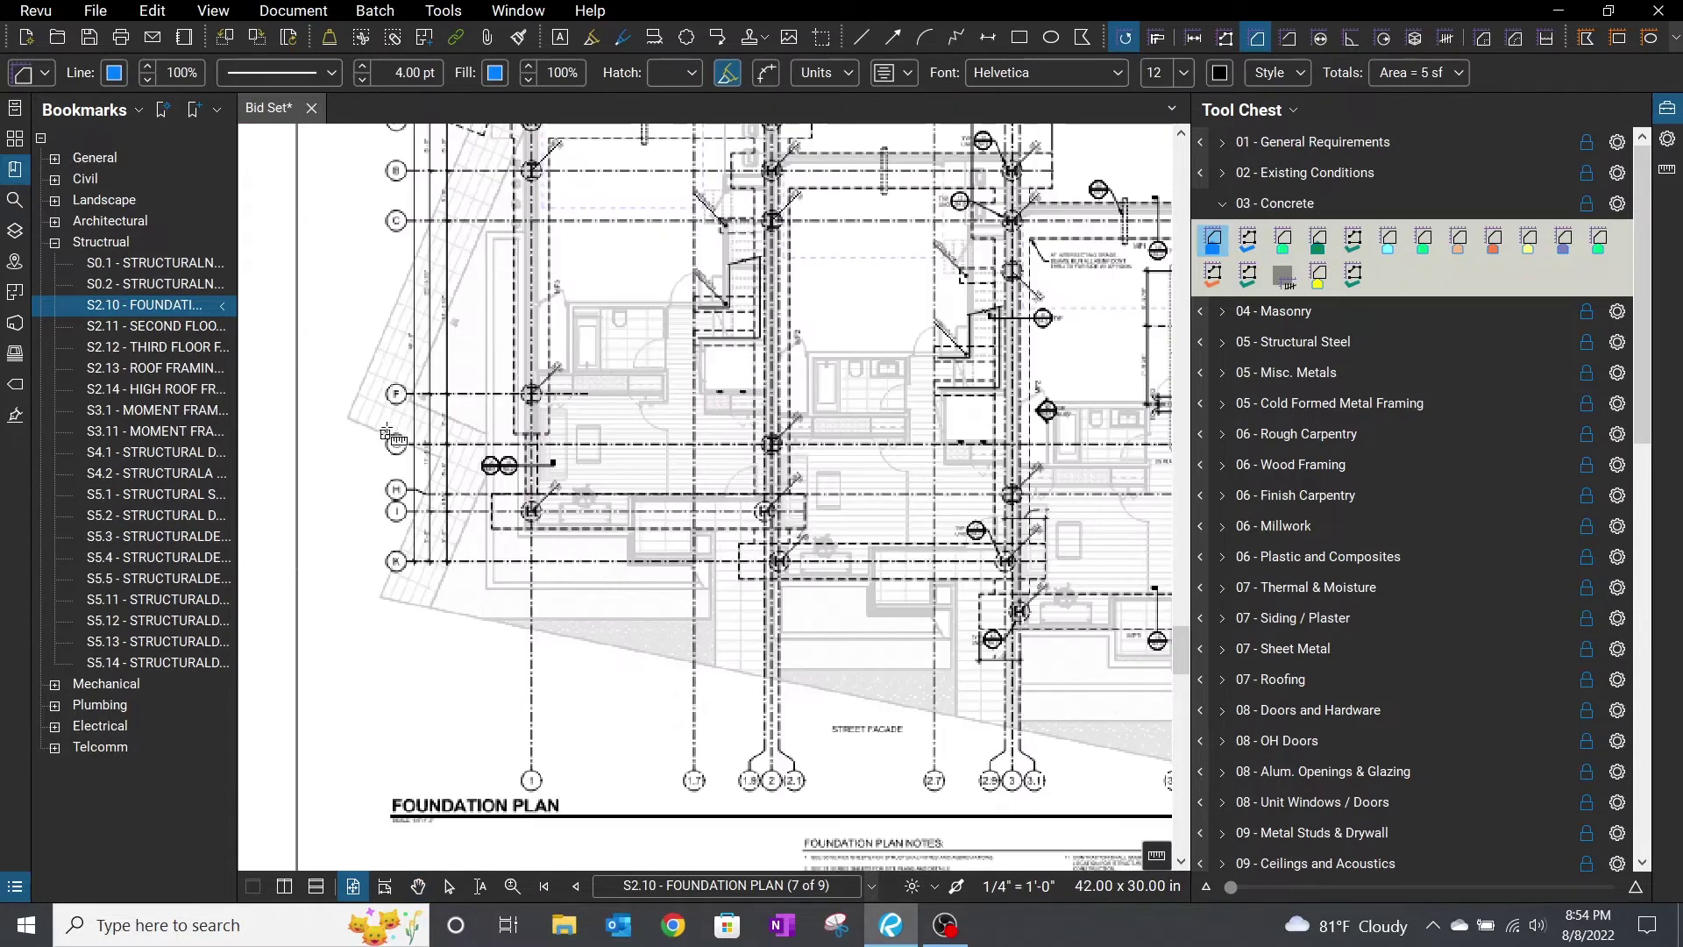
left_click(1318, 241)
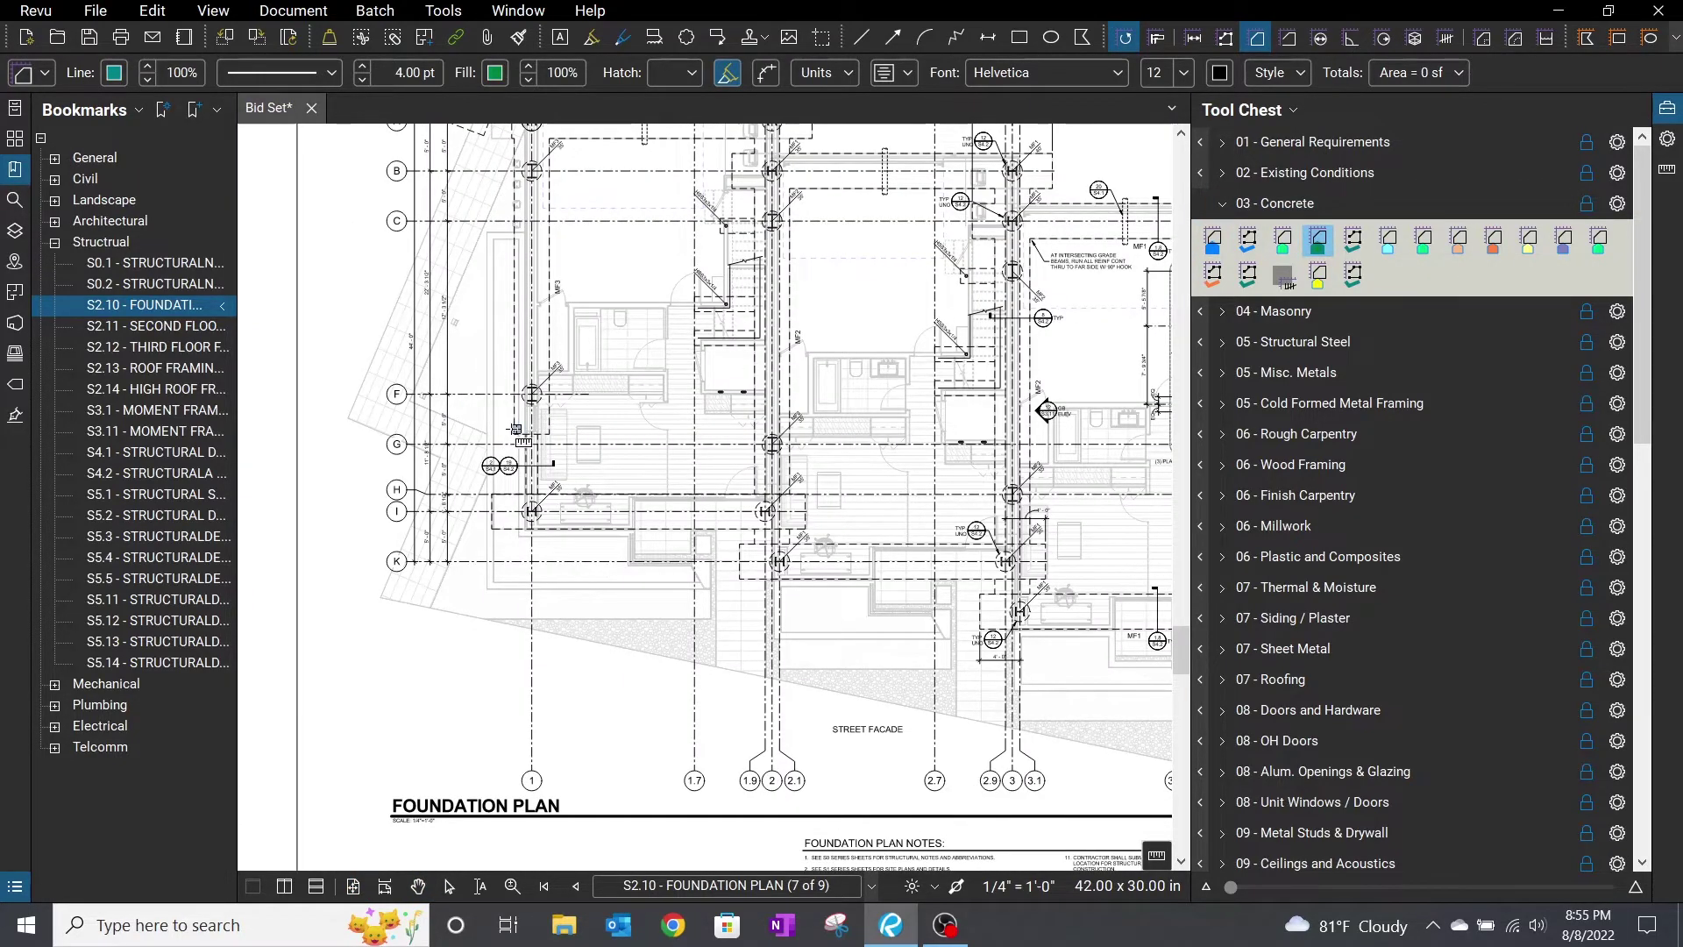
scroll(515, 430, "up", 3)
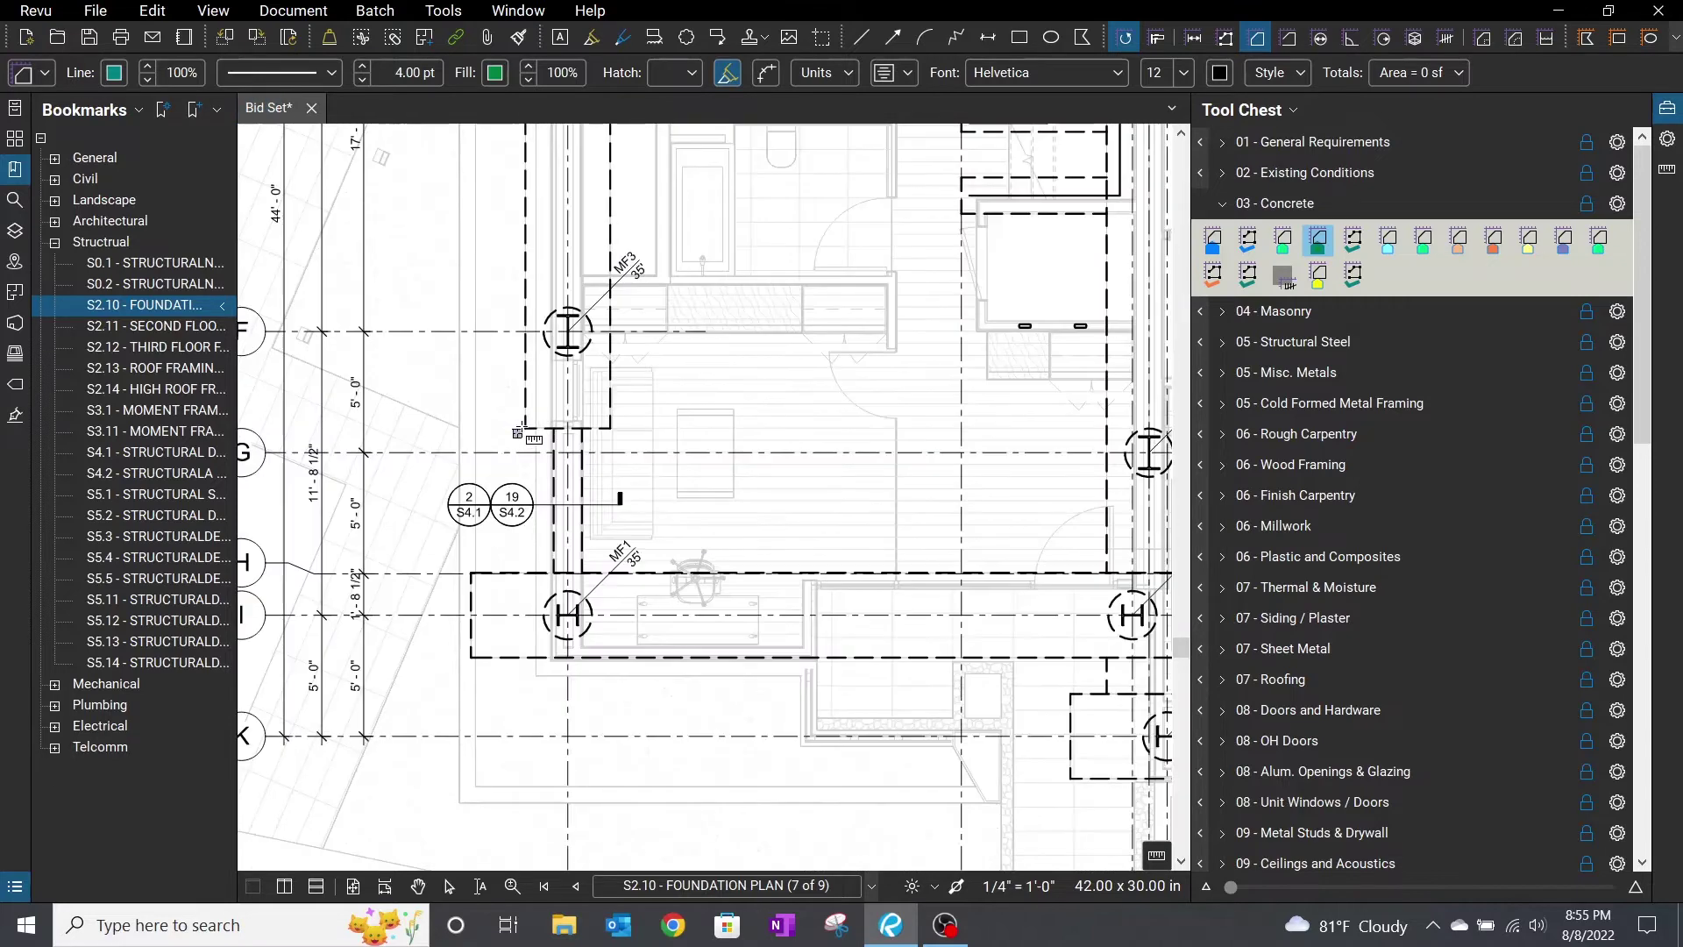
left_click(525, 427)
left_click(608, 429)
scroll(631, 350, "up", 5)
left_click(650, 269)
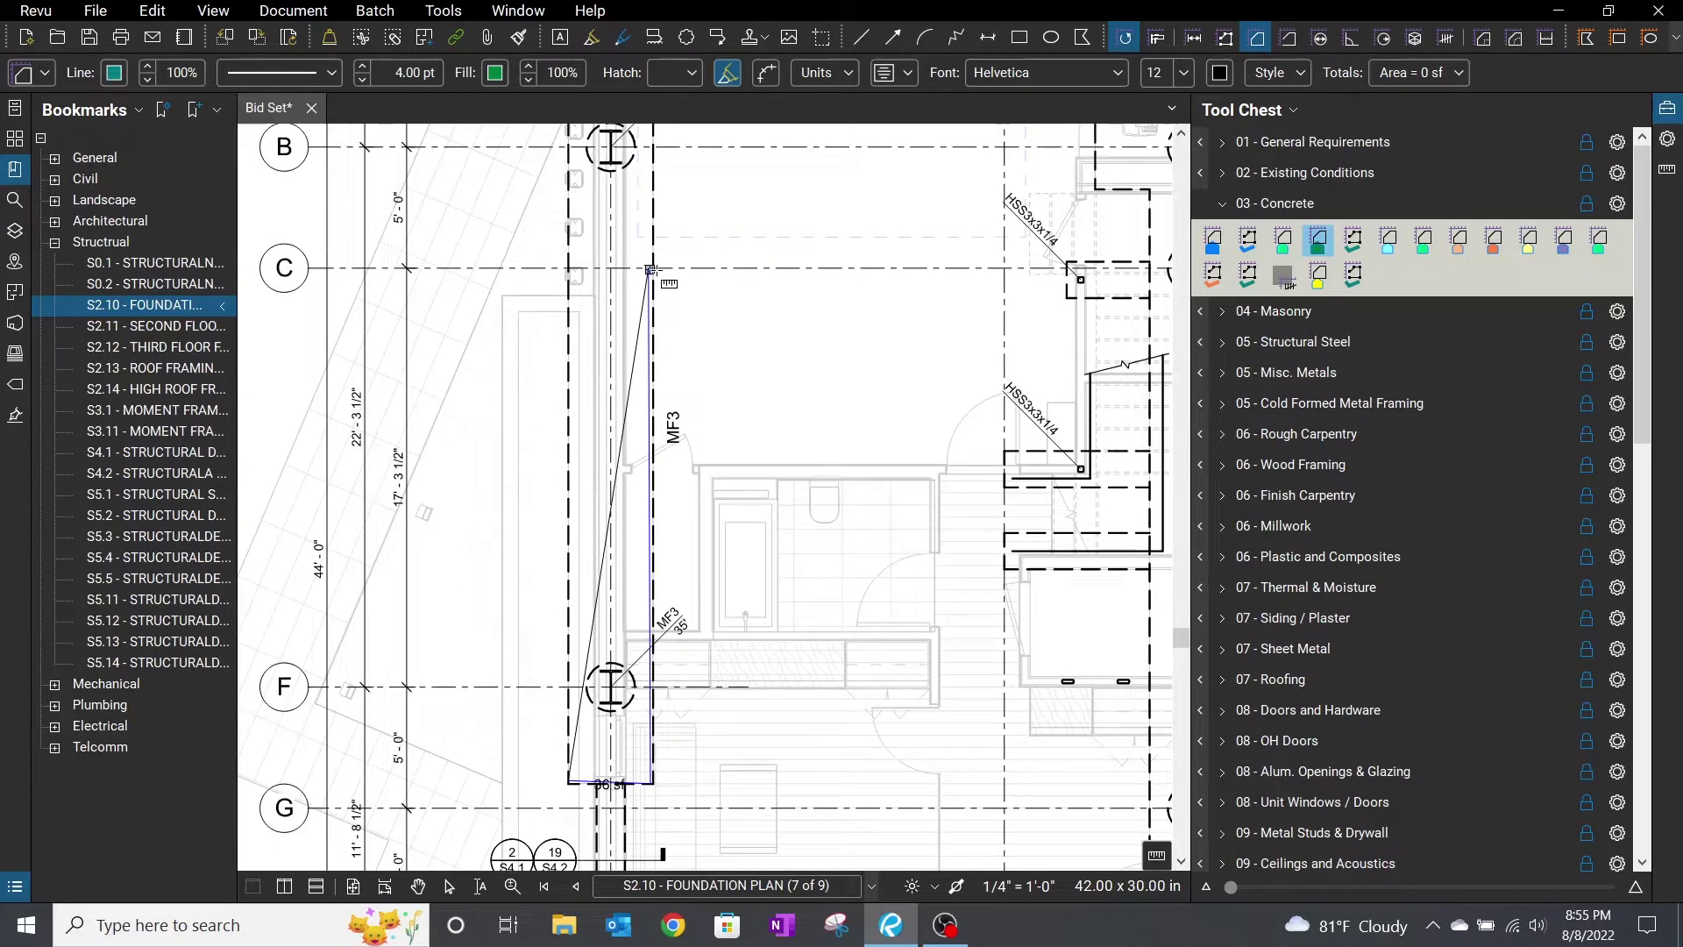
double_click(568, 270)
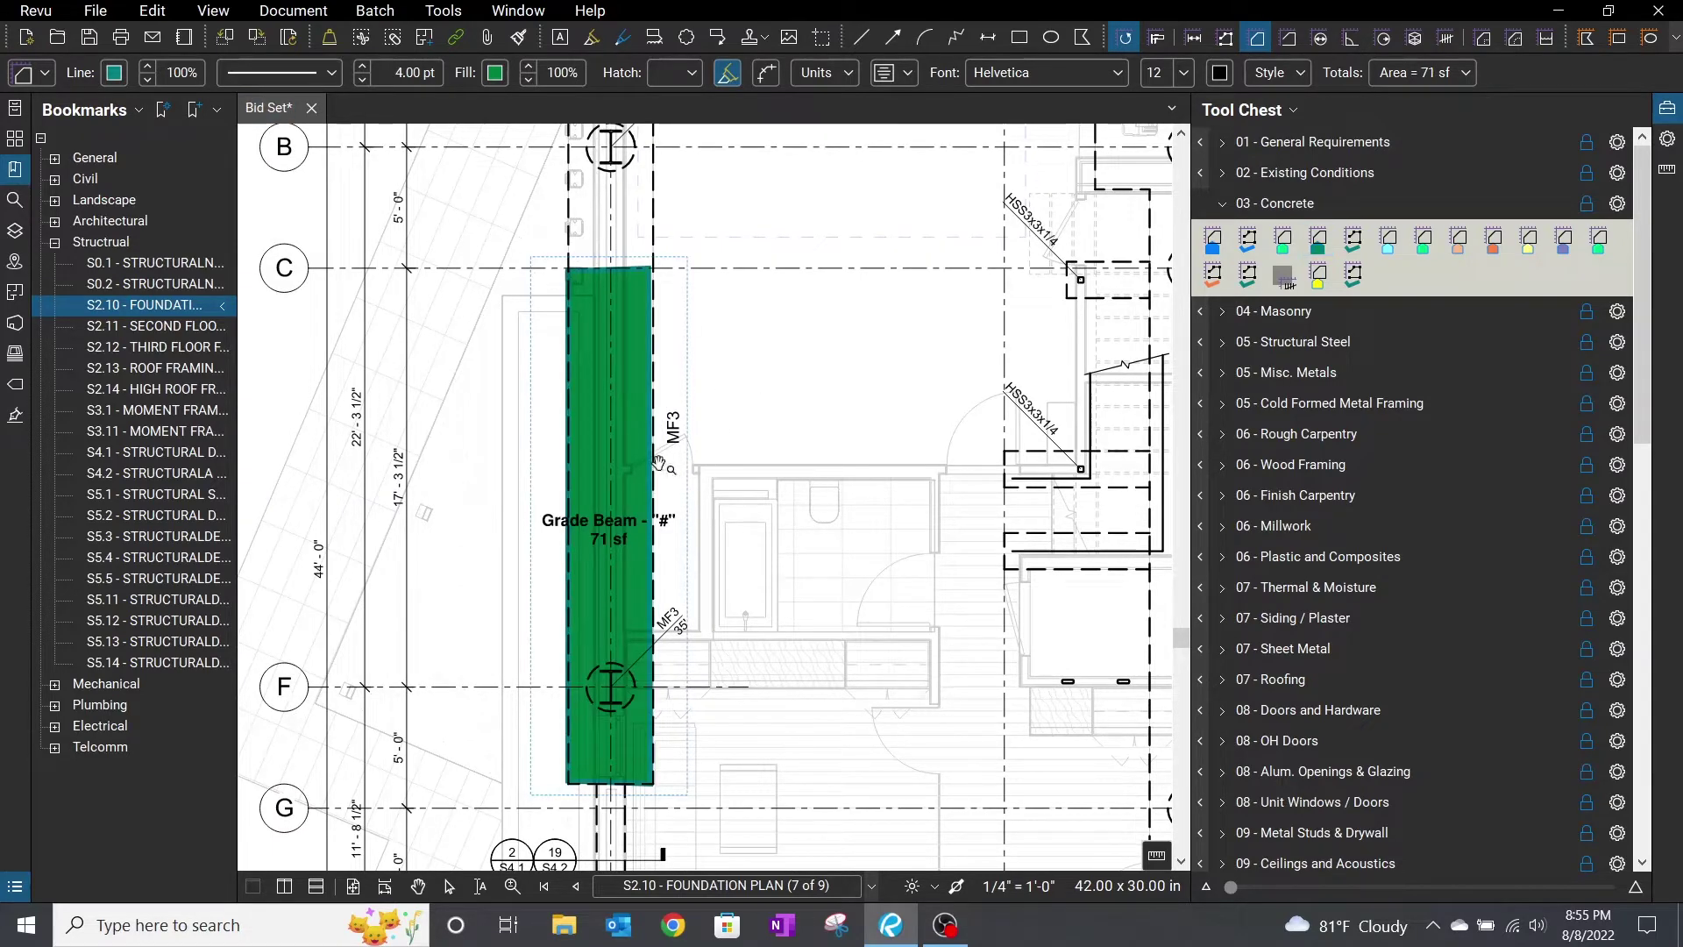
key("Escape")
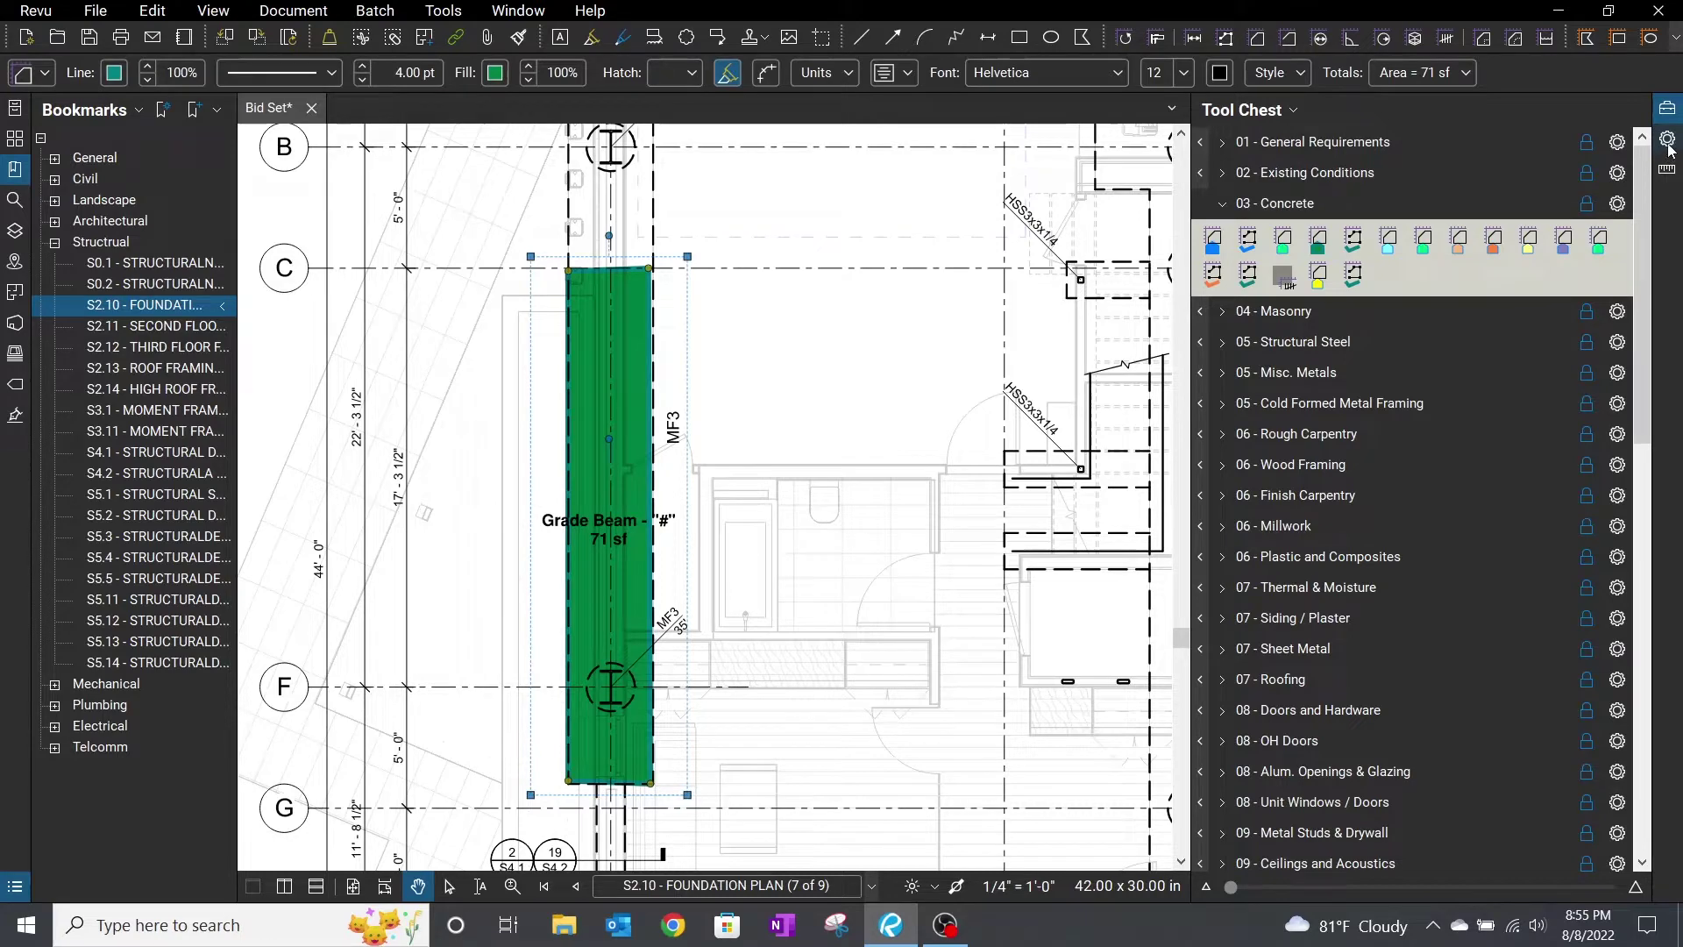
Step: Change the label of the grade beam area to Grade Beam - "GR1" in its properties
left_click(1669, 145)
left_click(1416, 231)
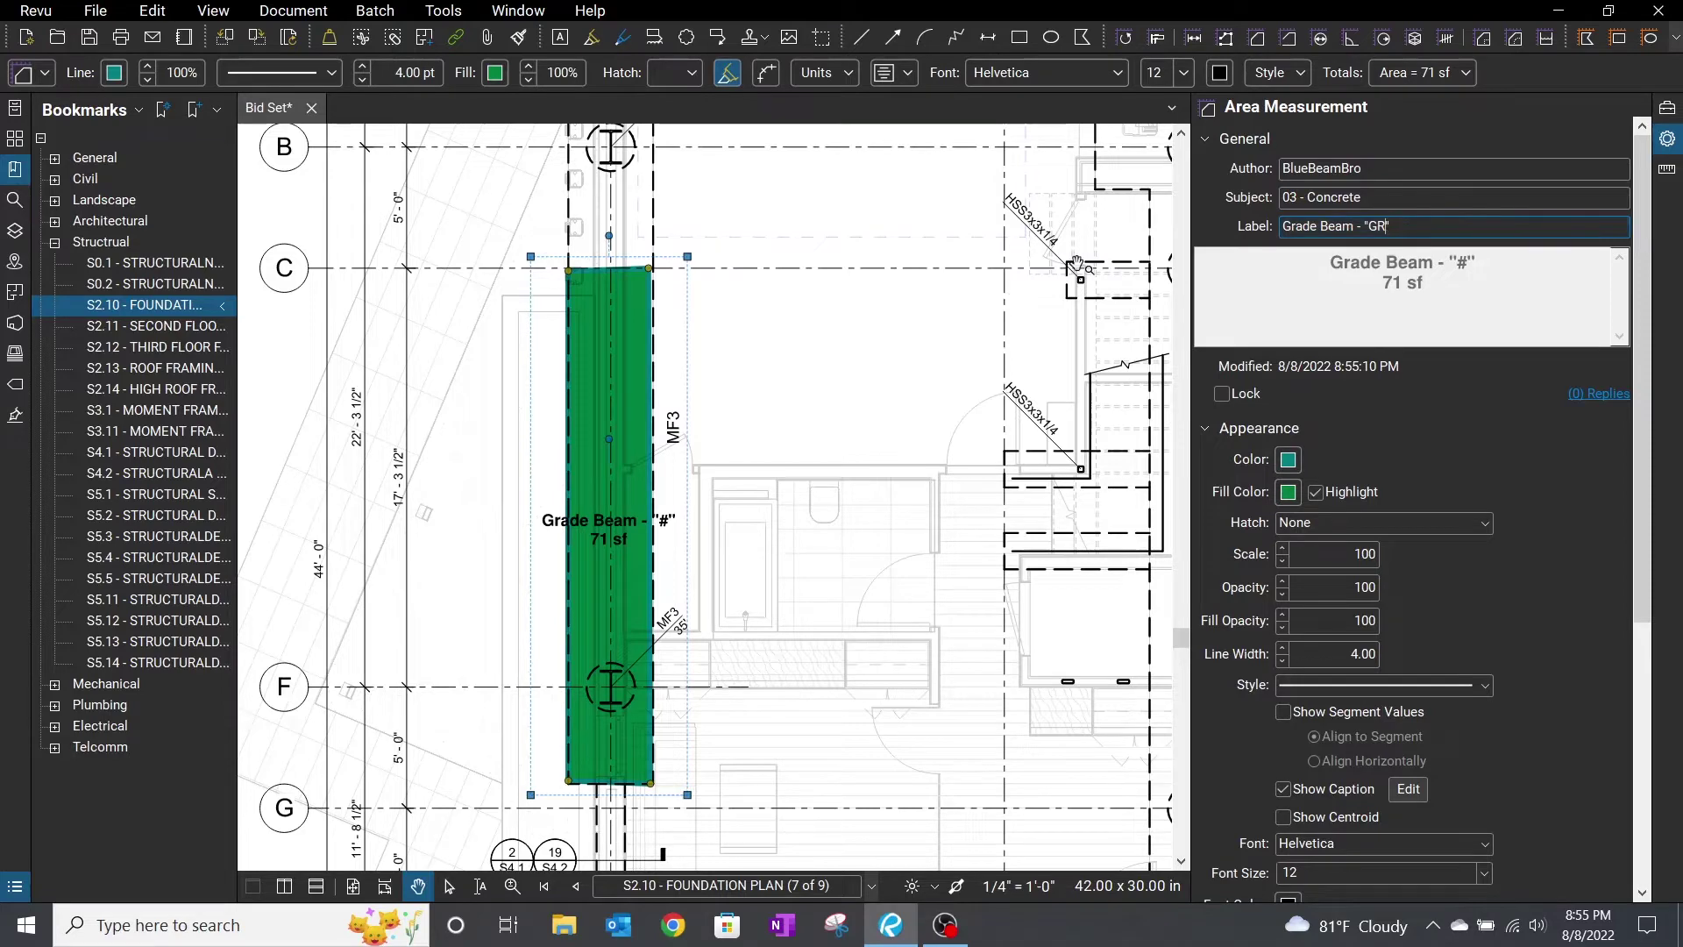
left_click(833, 403)
left_click_drag(616, 368, 671, 289)
left_click(671, 290)
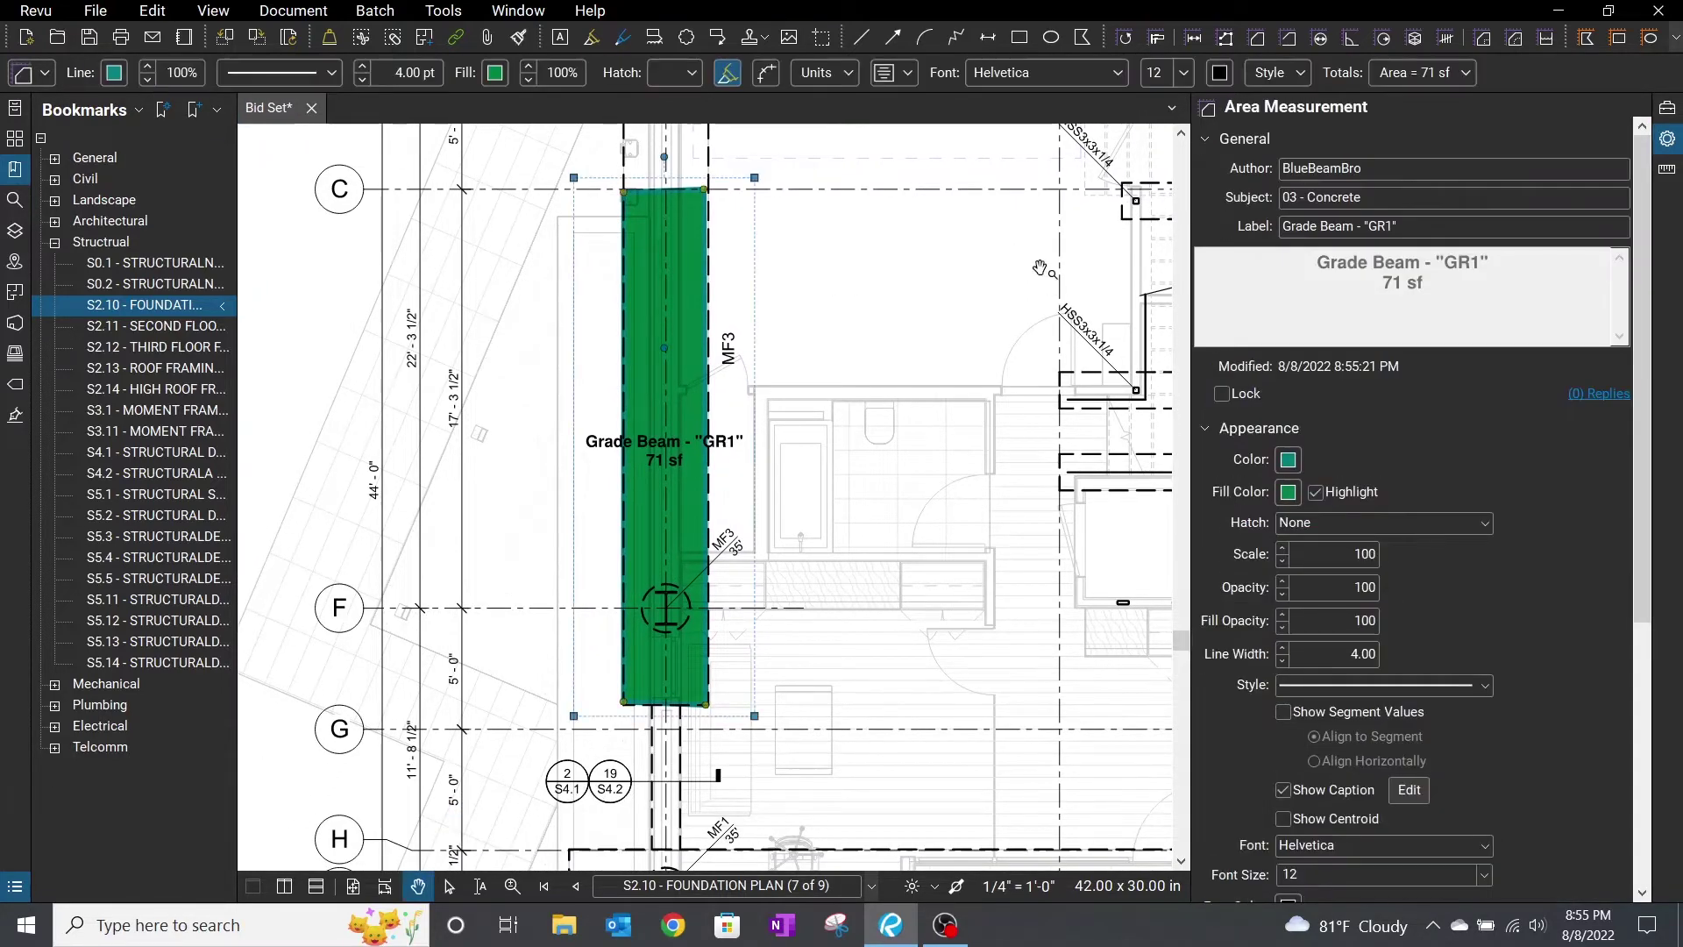
Step: Draw a rectangular Slab-On-Grade area of about 229 sf overlapping the grade beam between grids C and F
left_click(1668, 109)
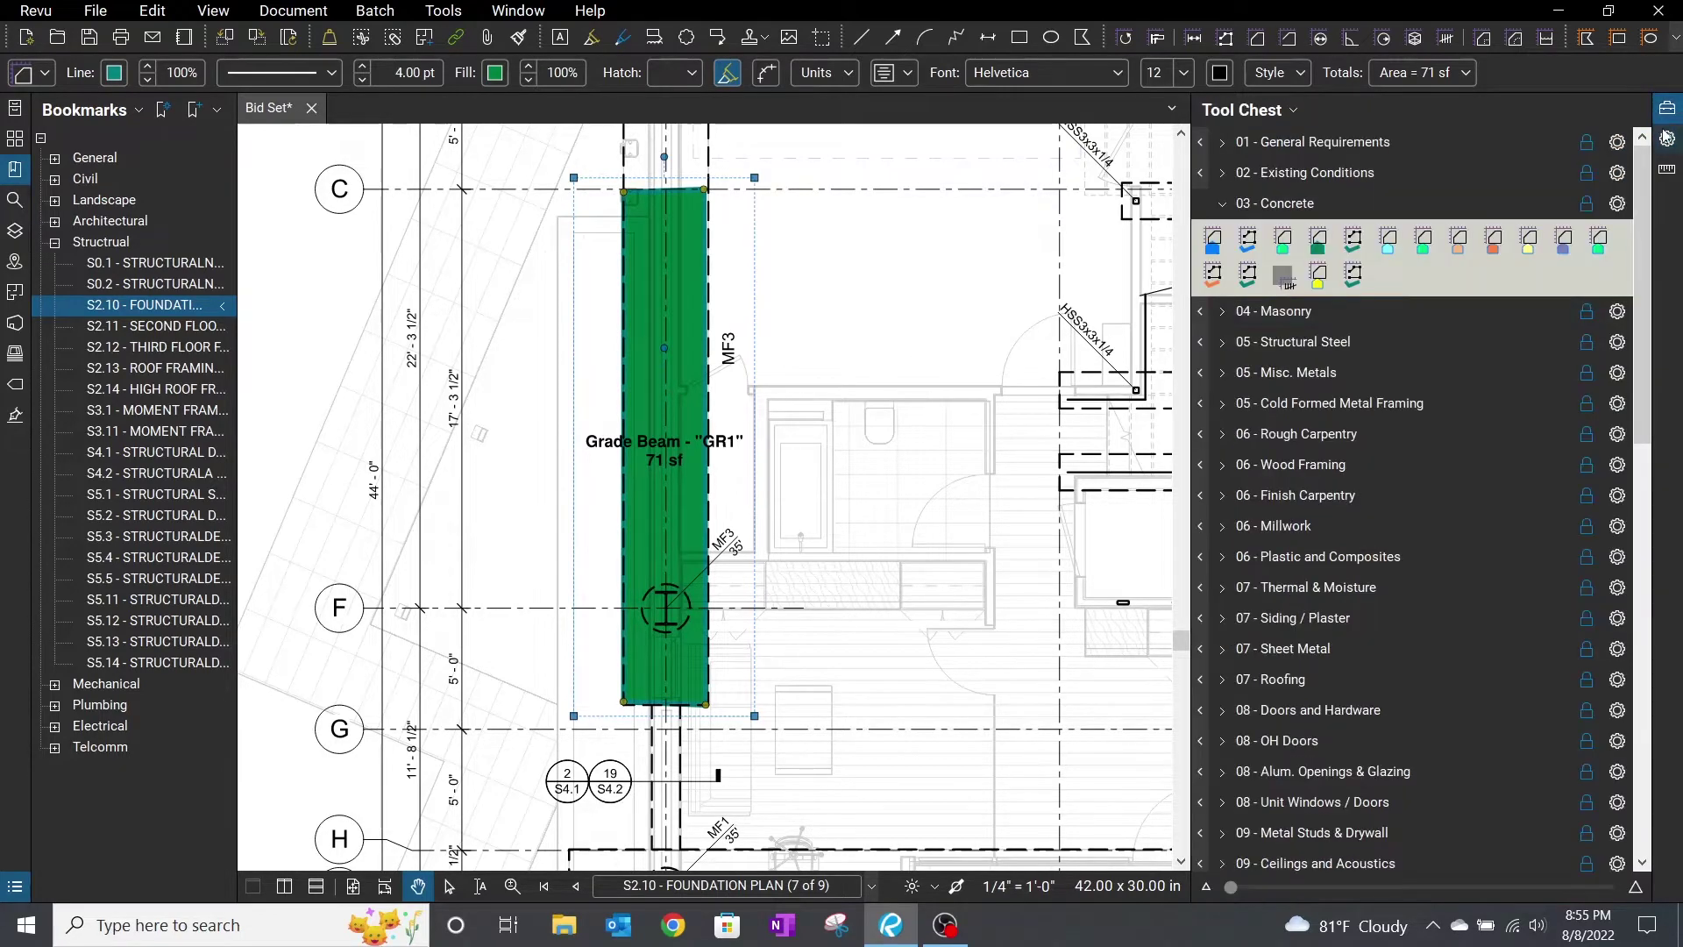
left_click(1390, 249)
mouse_move(926, 201)
left_mouse_down()
mouse_move(618, 203)
mouse_move(616, 632)
left_mouse_up()
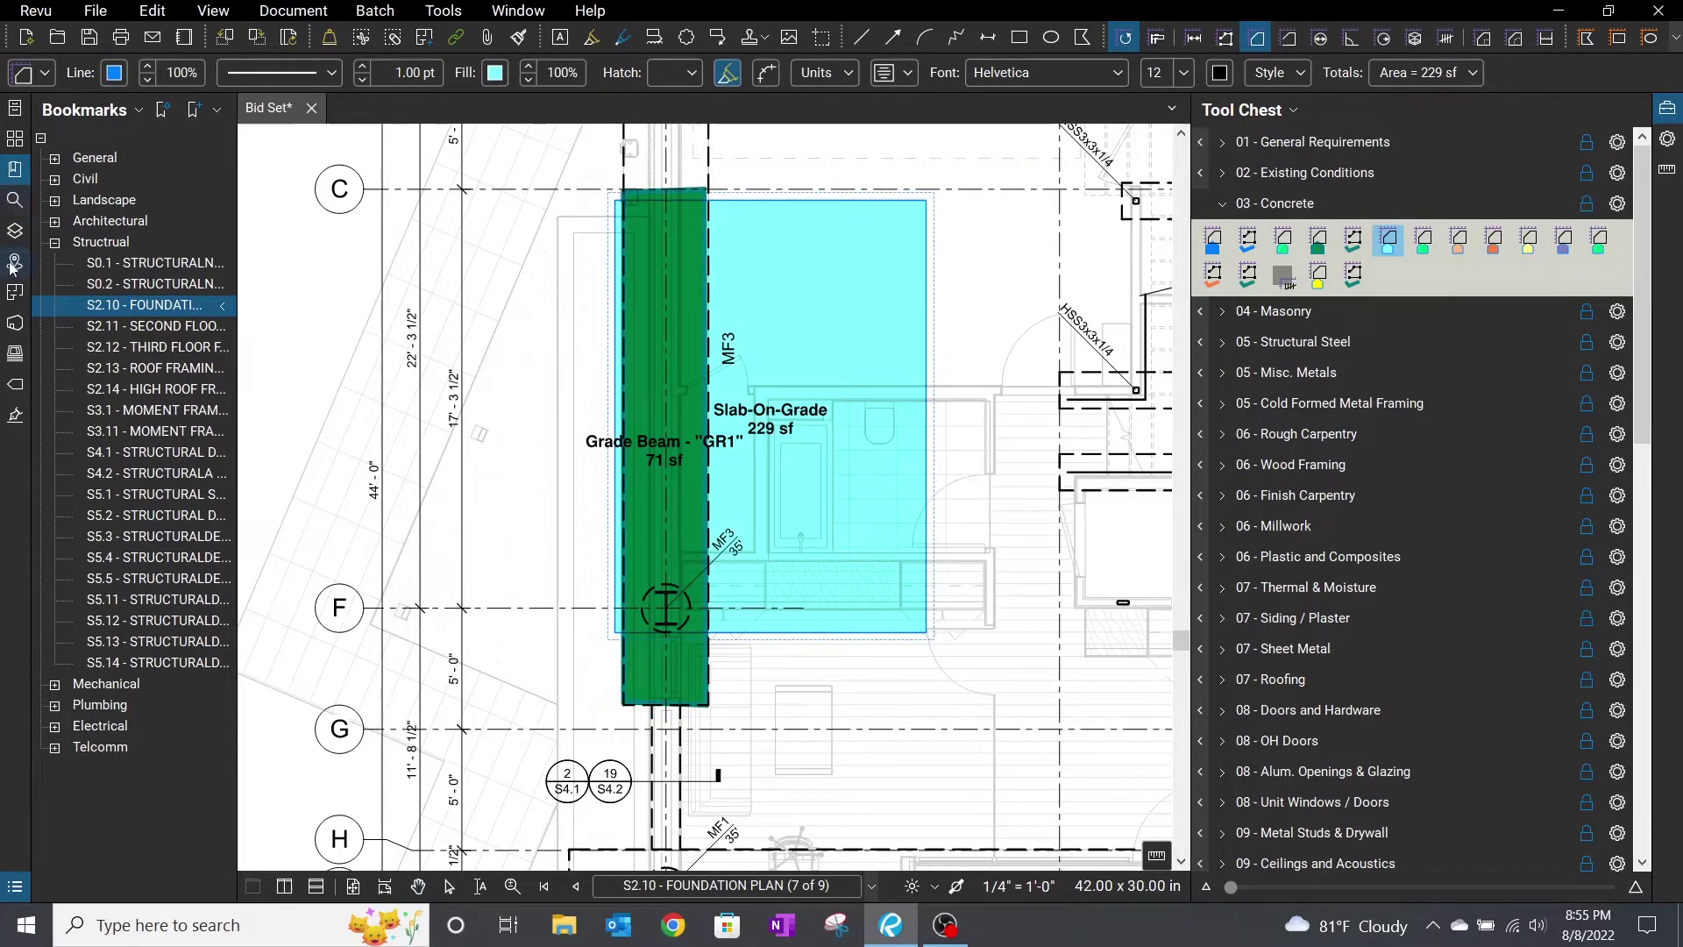
Step: Open the layer list and toggle the 03 - Foundation layer off and back on
left_click(14, 231)
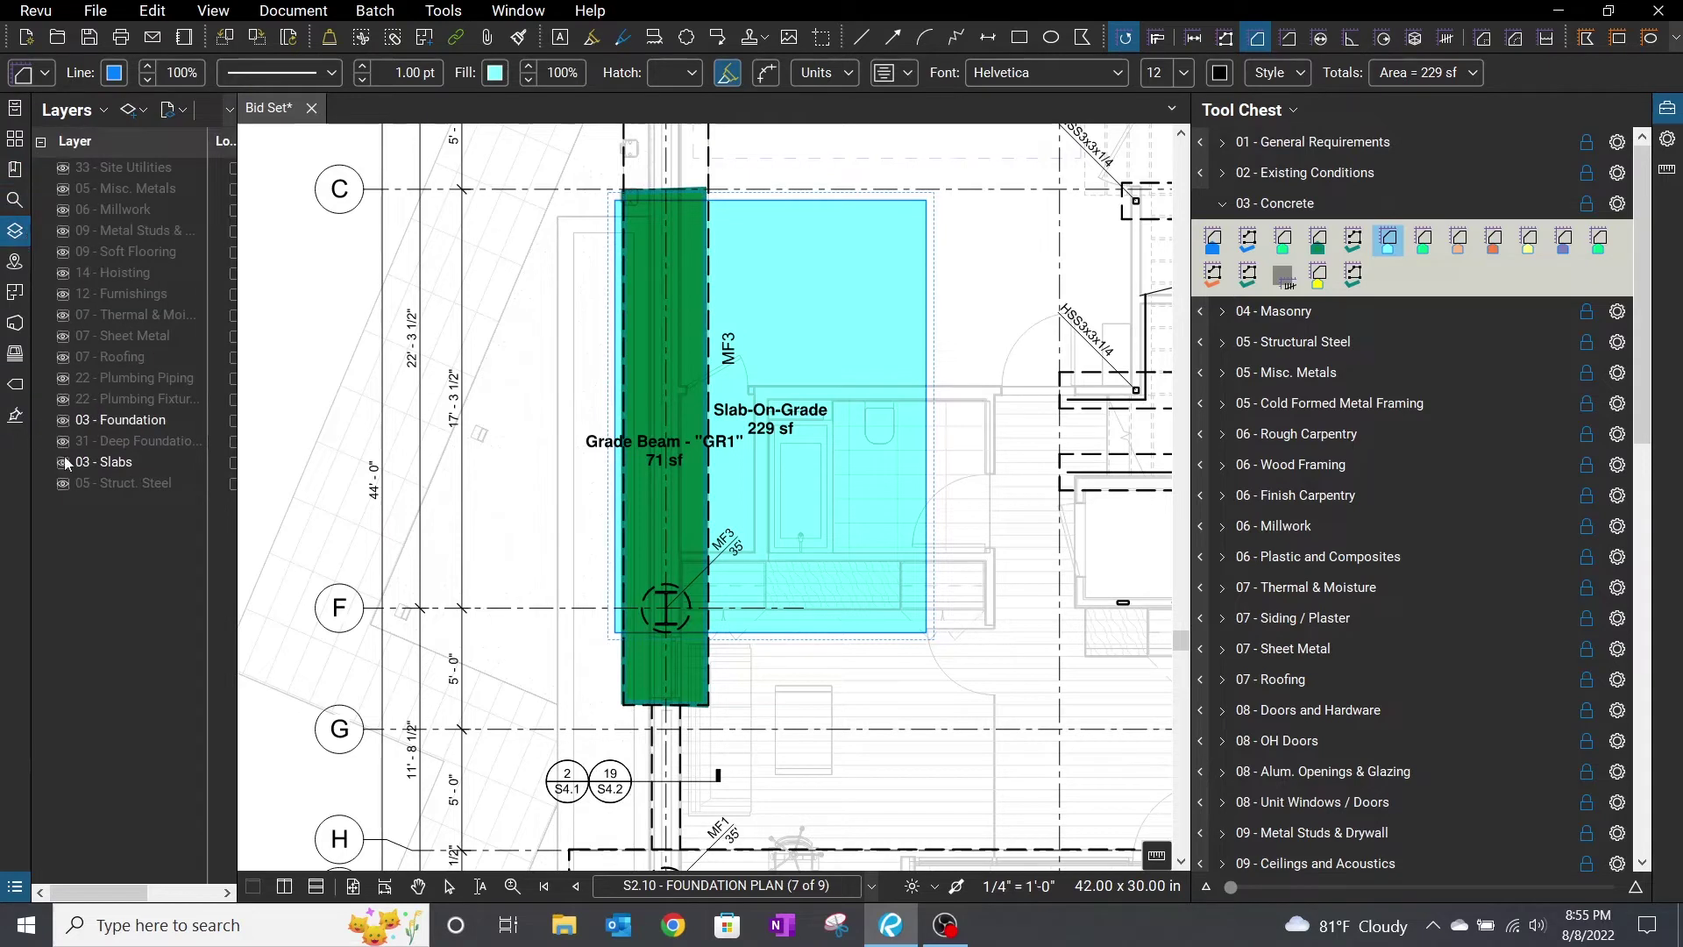
left_click(63, 422)
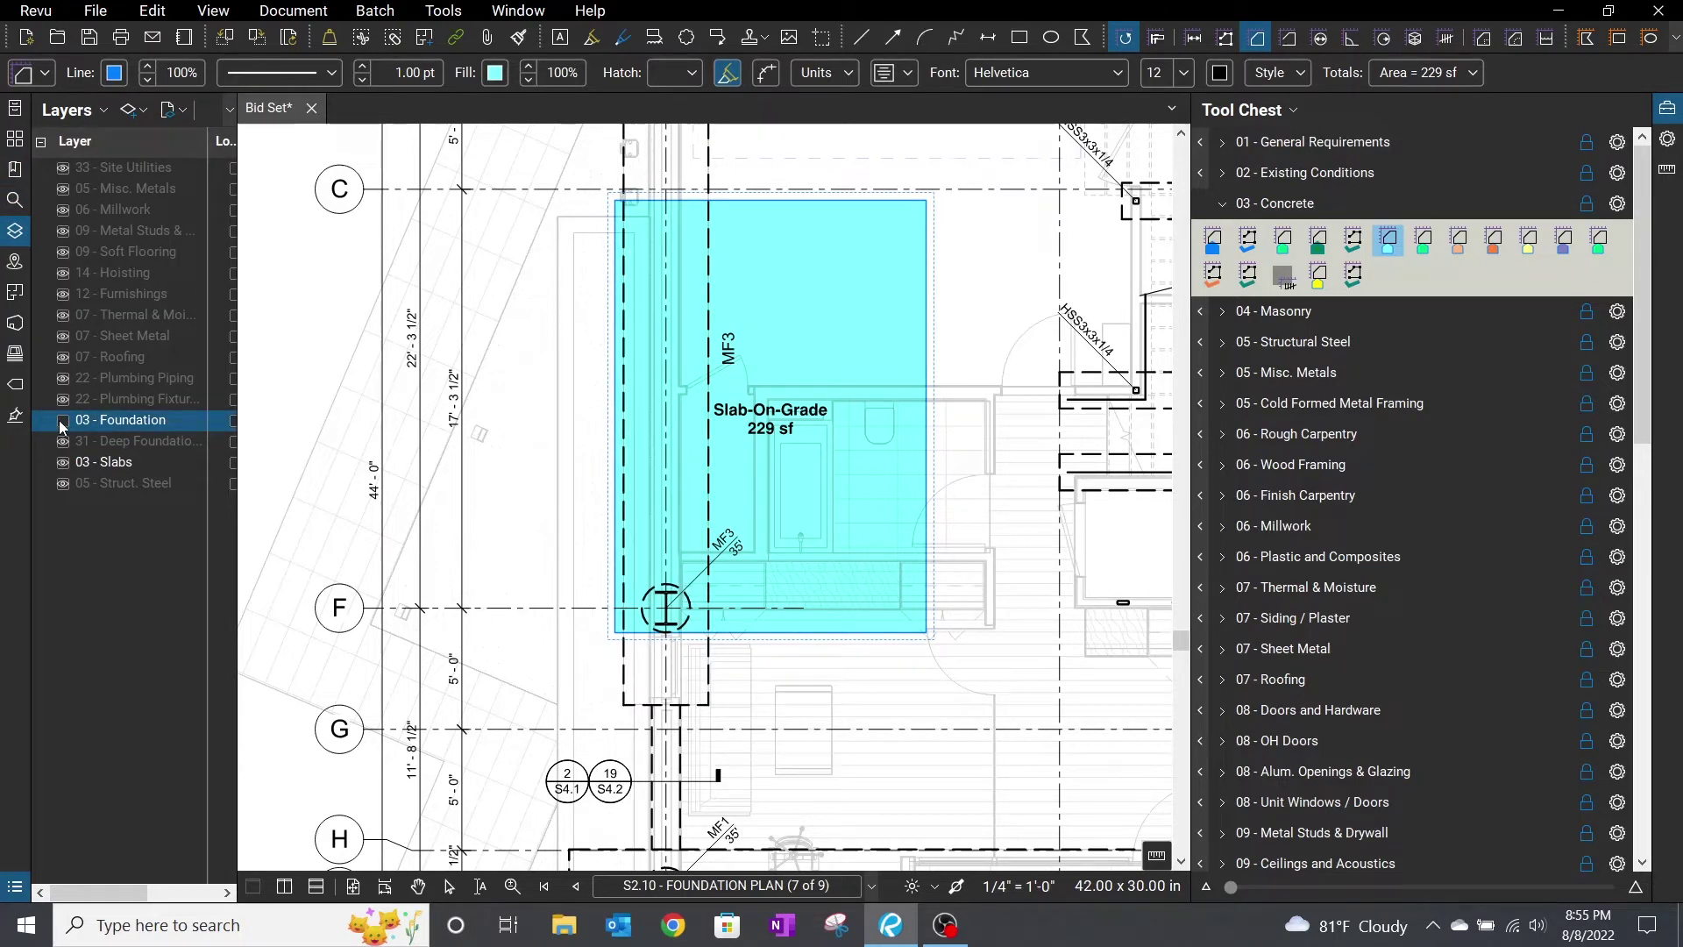
left_click(63, 422)
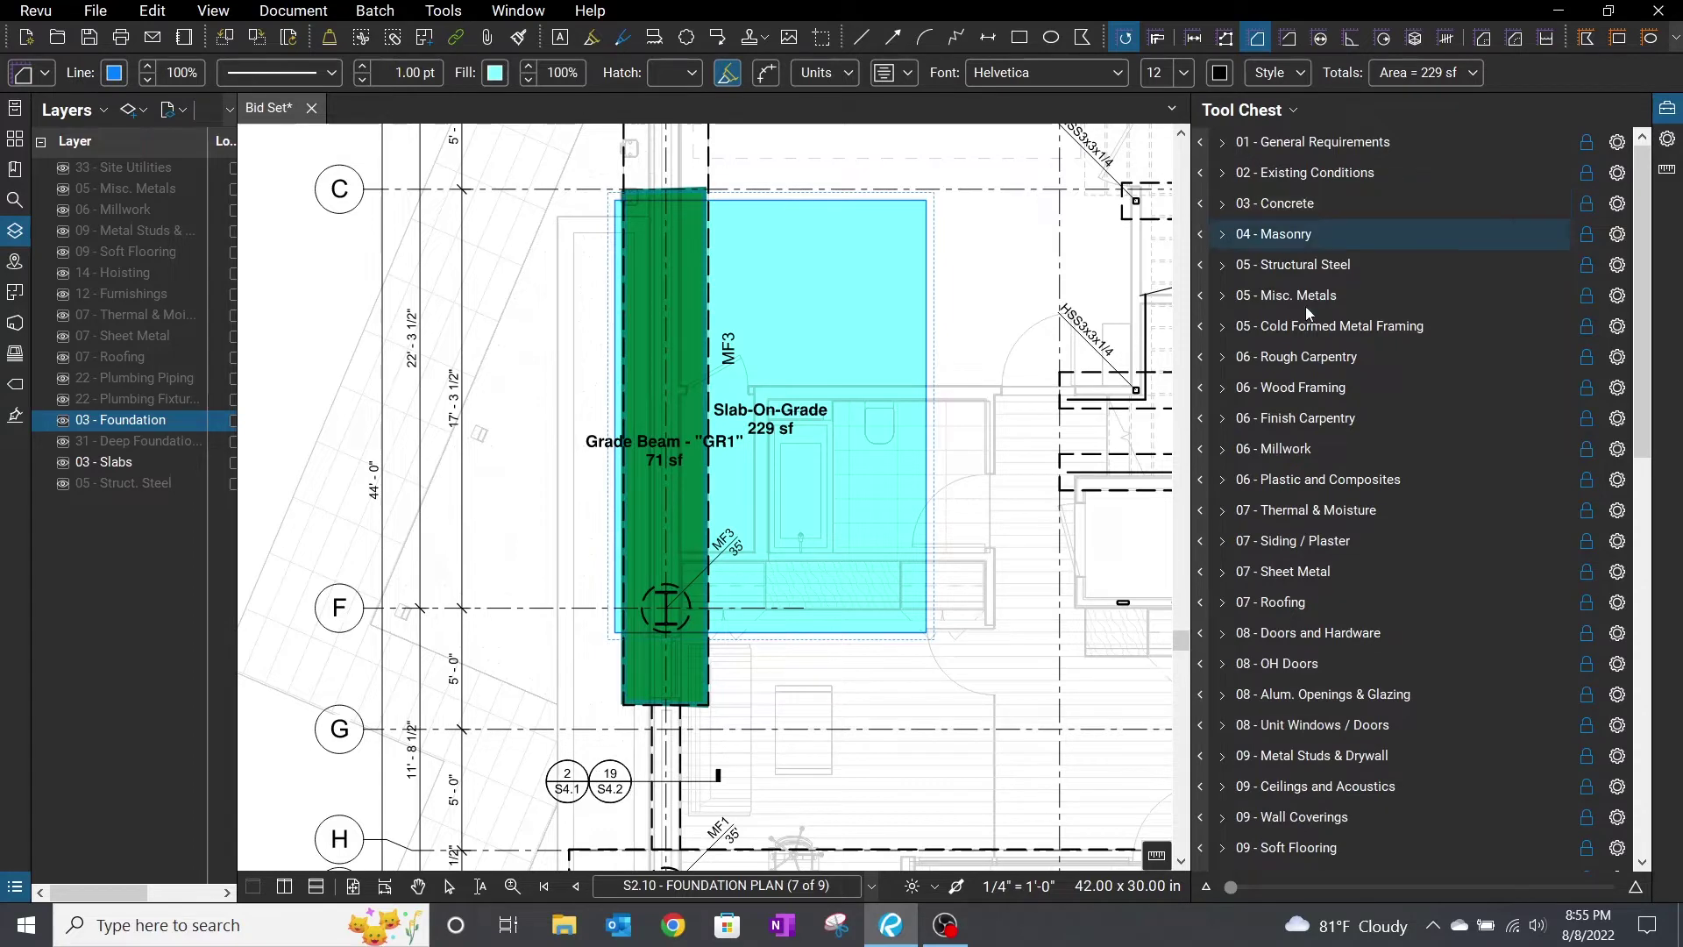
Step: Expand the 31 - Deep Foundations set and place one Cast Pile count on the grade beam at grid F
scroll(1306, 307, "down", 3)
scroll(1301, 577, "down", 10)
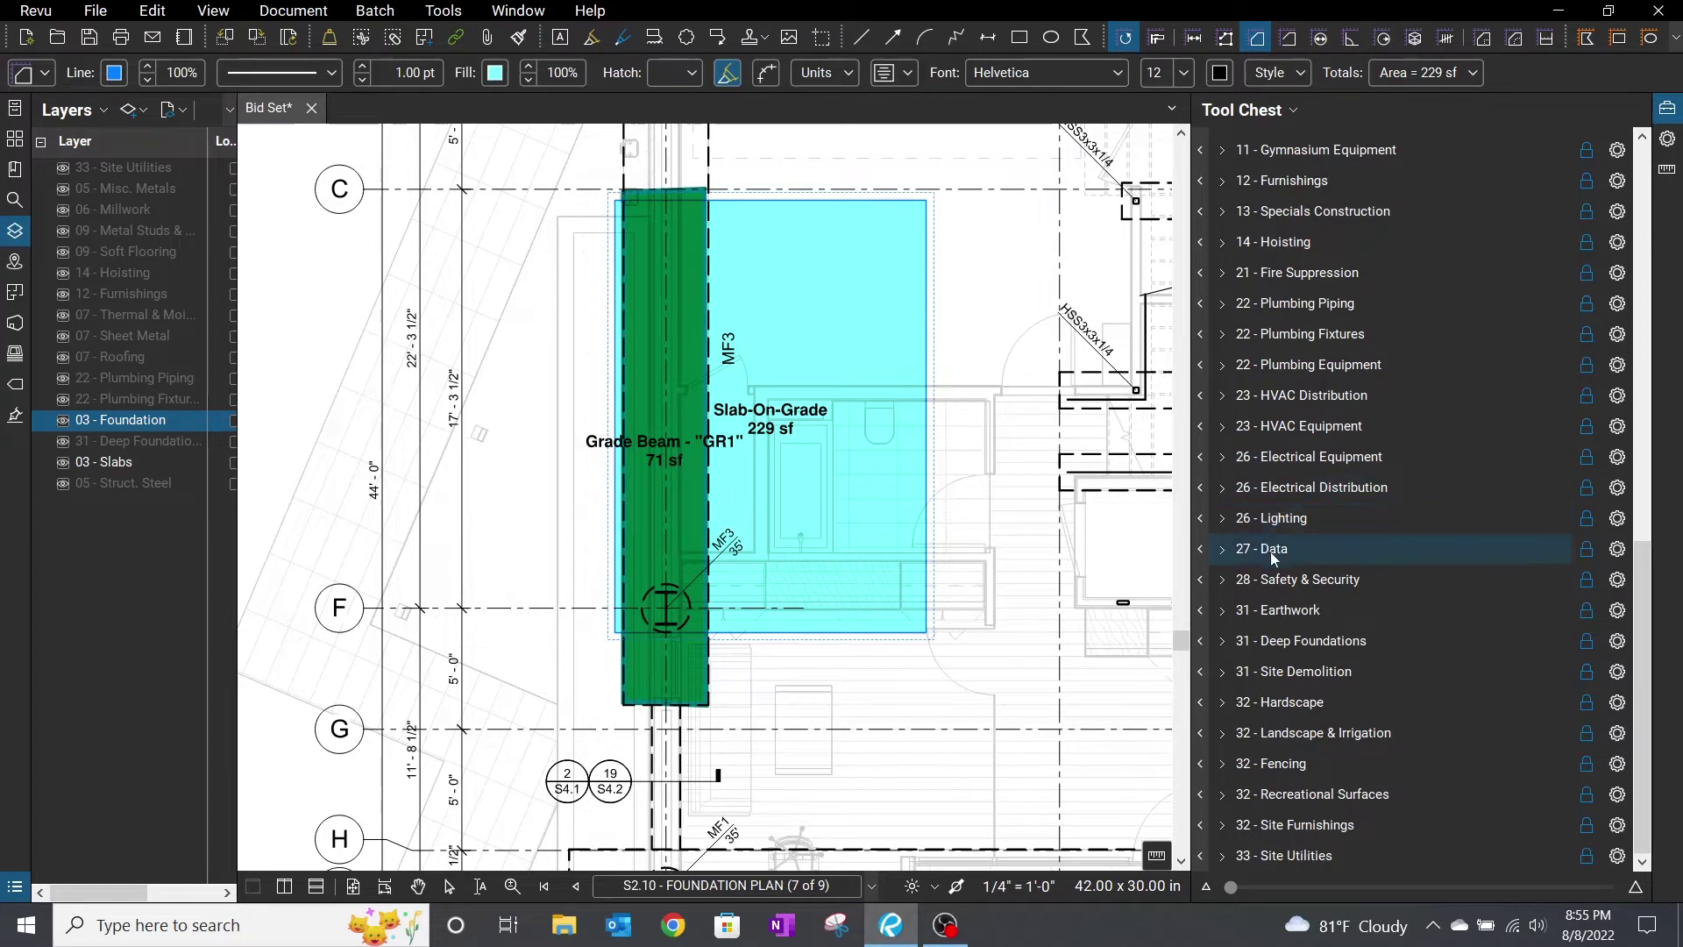
left_click(1222, 643)
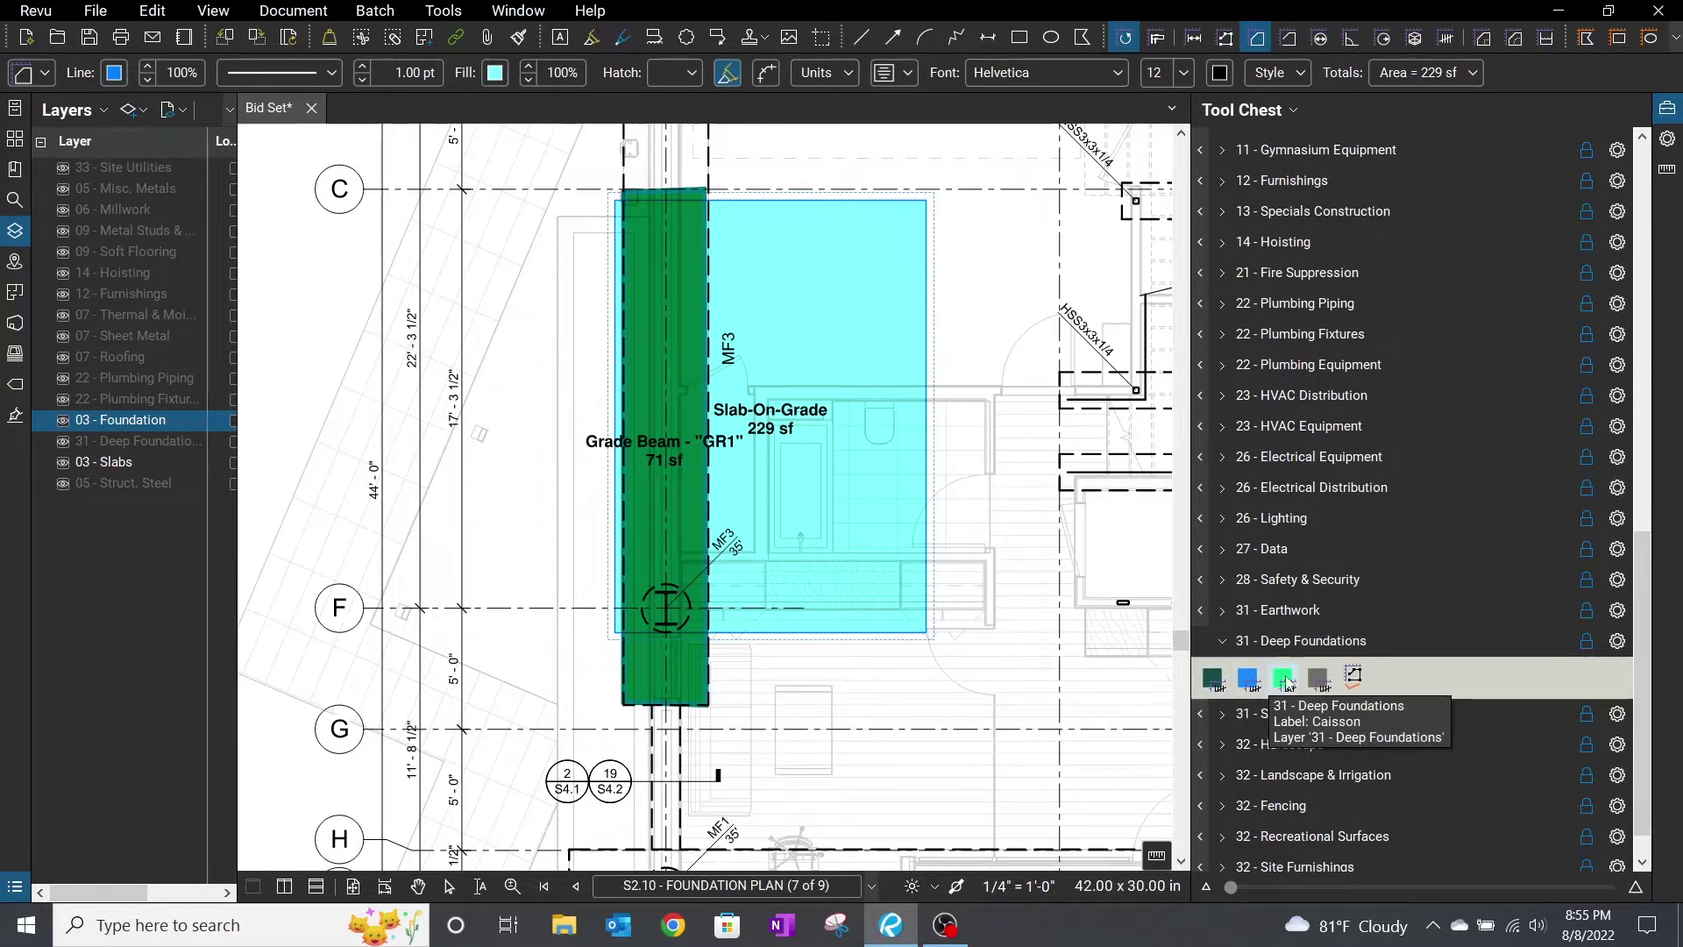
left_click(1249, 676)
left_click(657, 606)
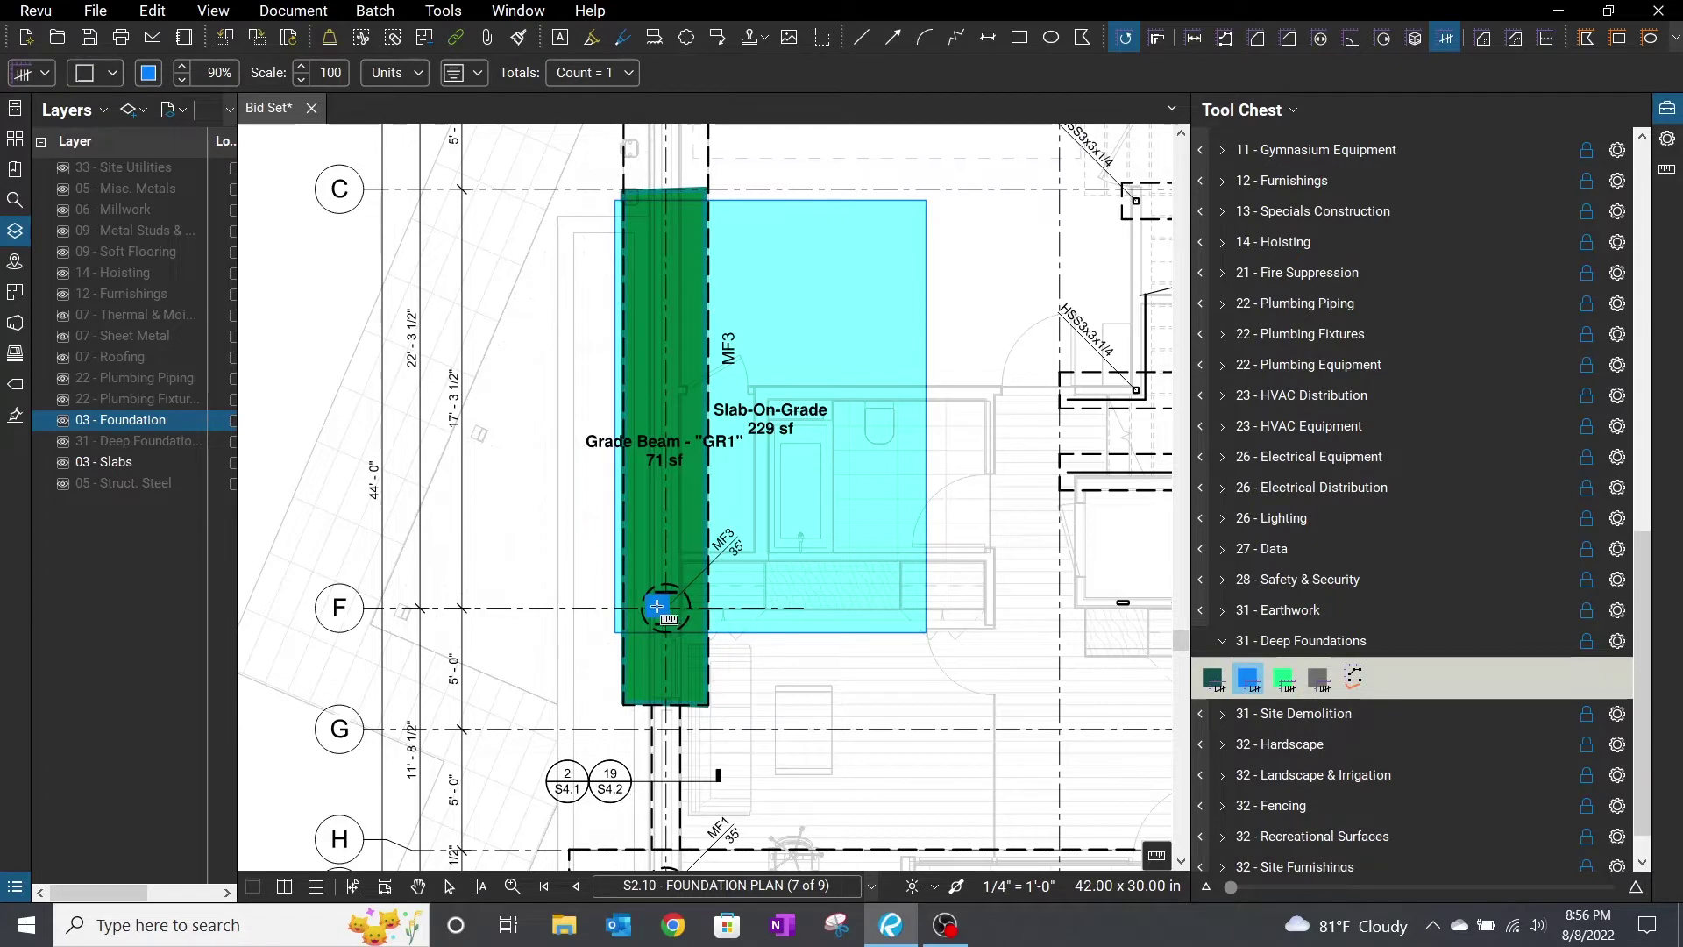
scroll(749, 307, "up", 1)
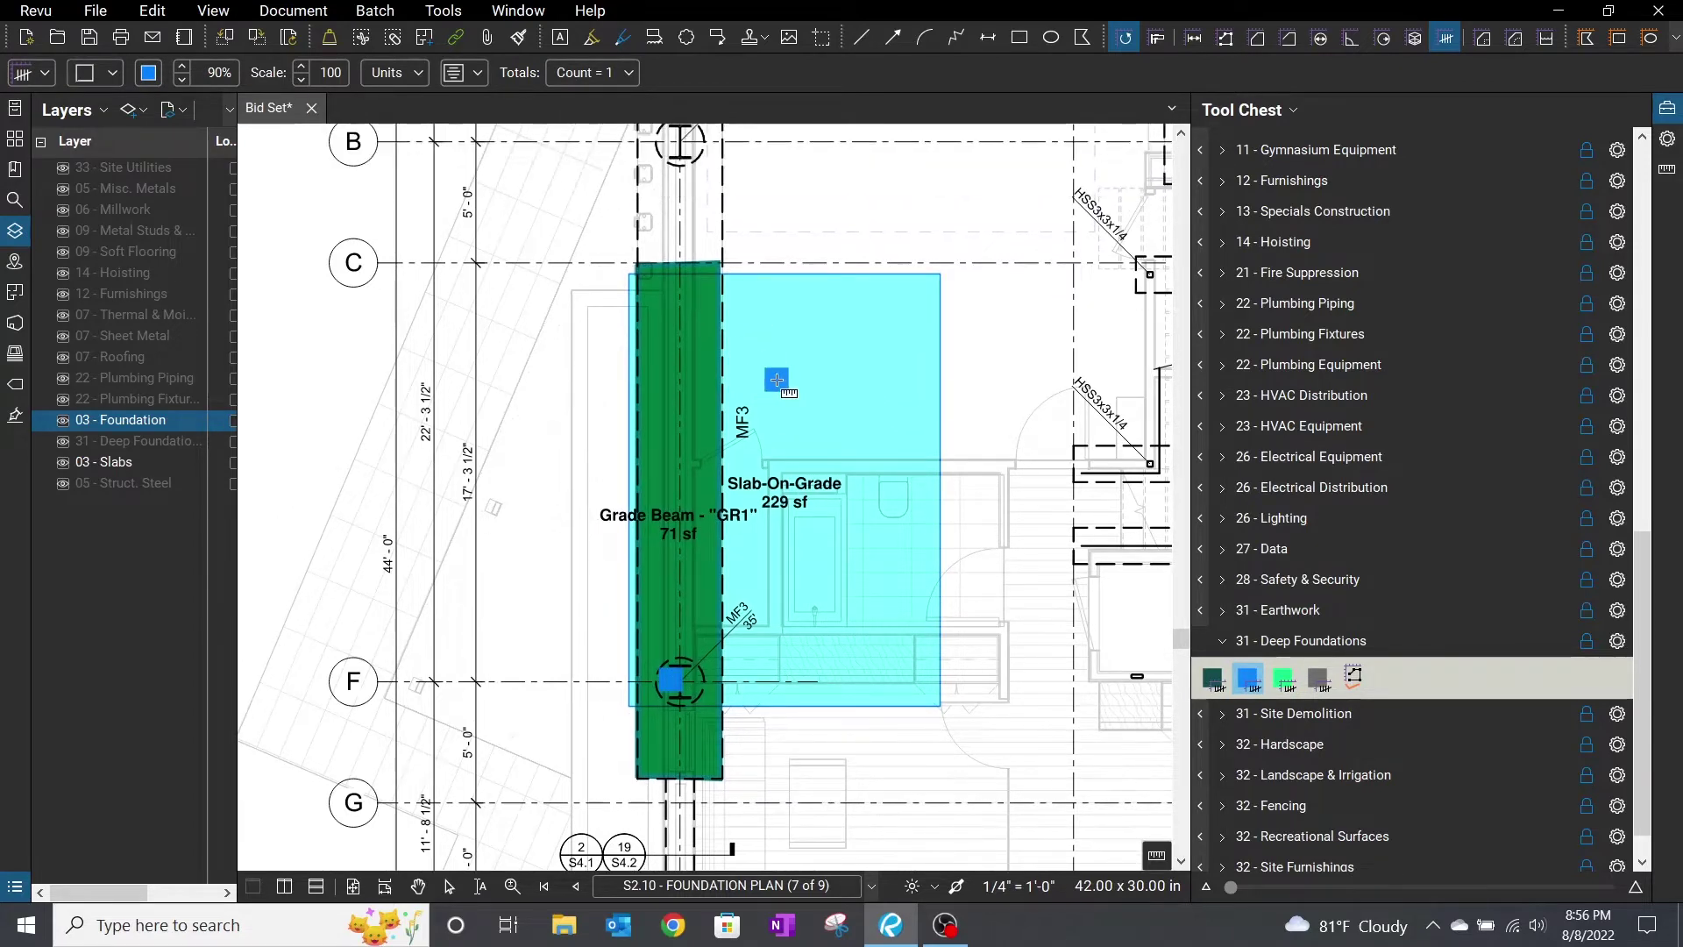
left_click(1249, 680)
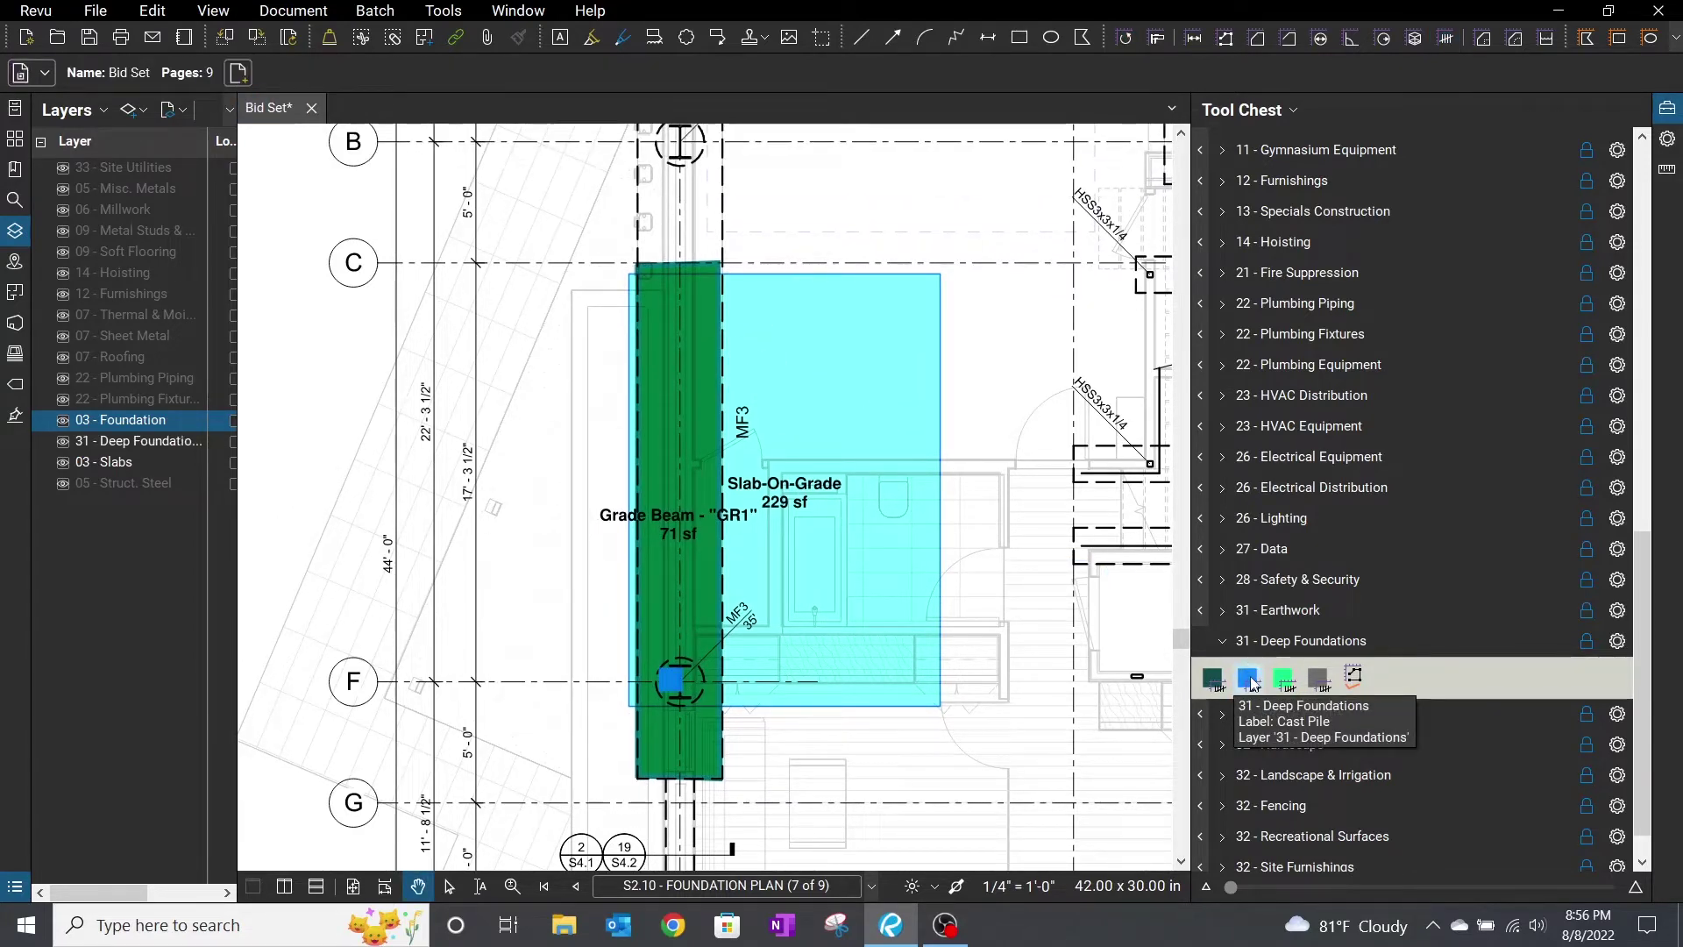
Step: Toggle the 31 - Deep Foundations layer off and back on
left_click(59, 446)
left_click(60, 447)
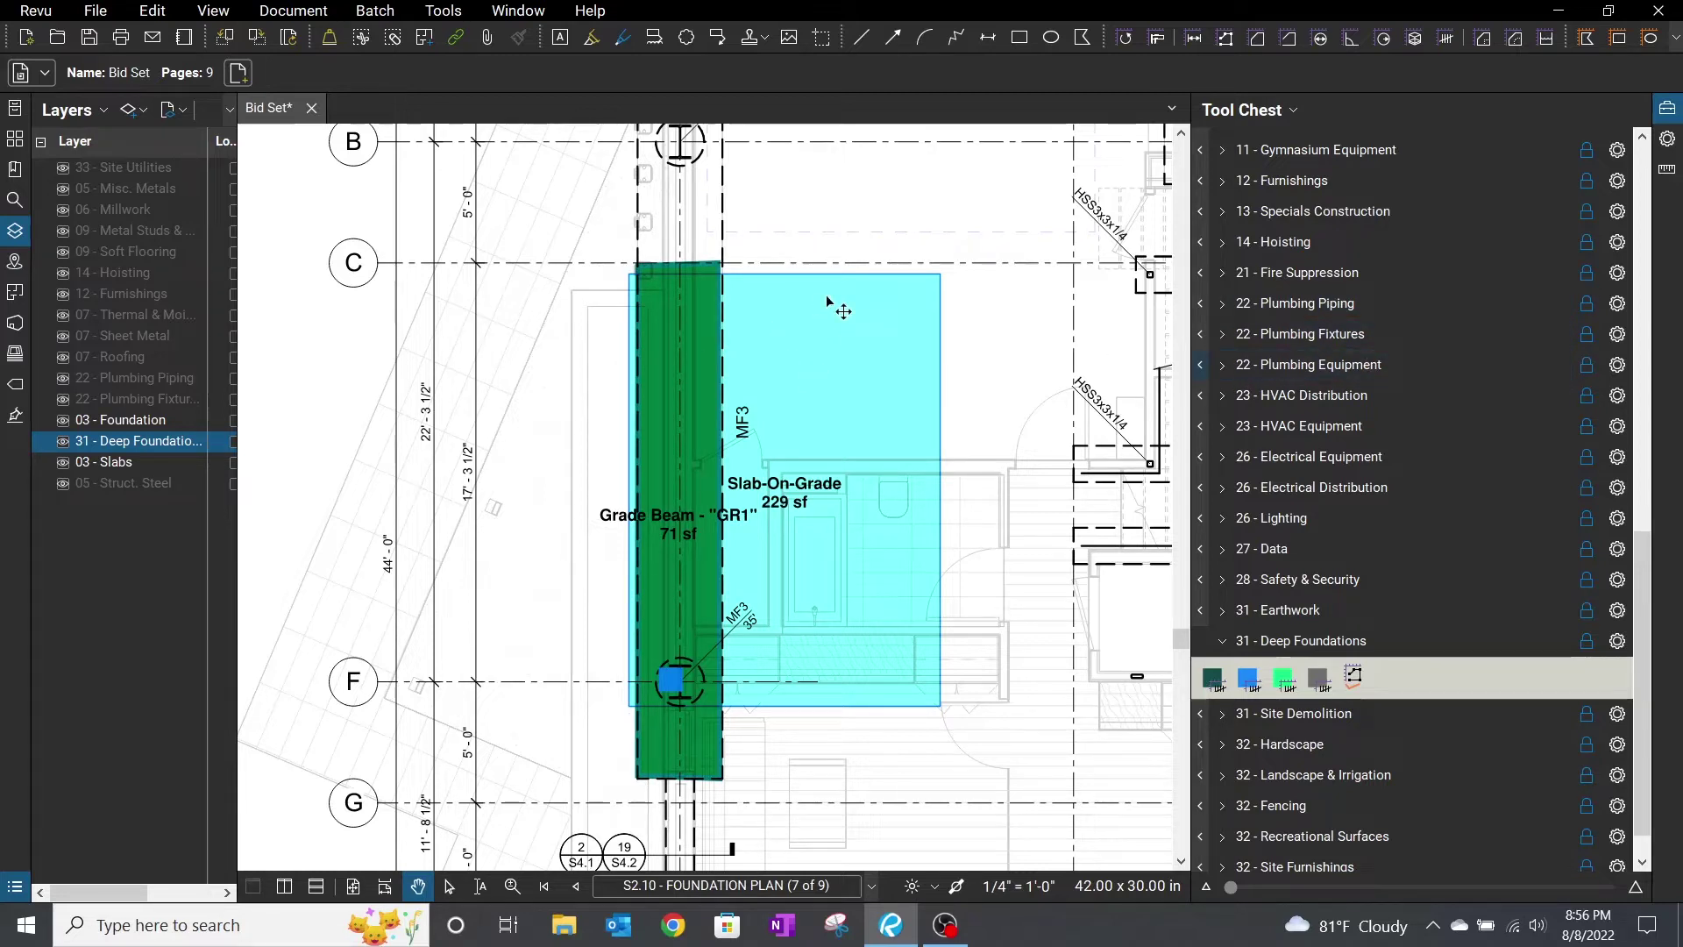
Step: Return to the bookmarks, expand the Architectural group and open the A2.10 Cluster 1 Floor Plans sheet
left_click_drag(1647, 568, 1652, 524)
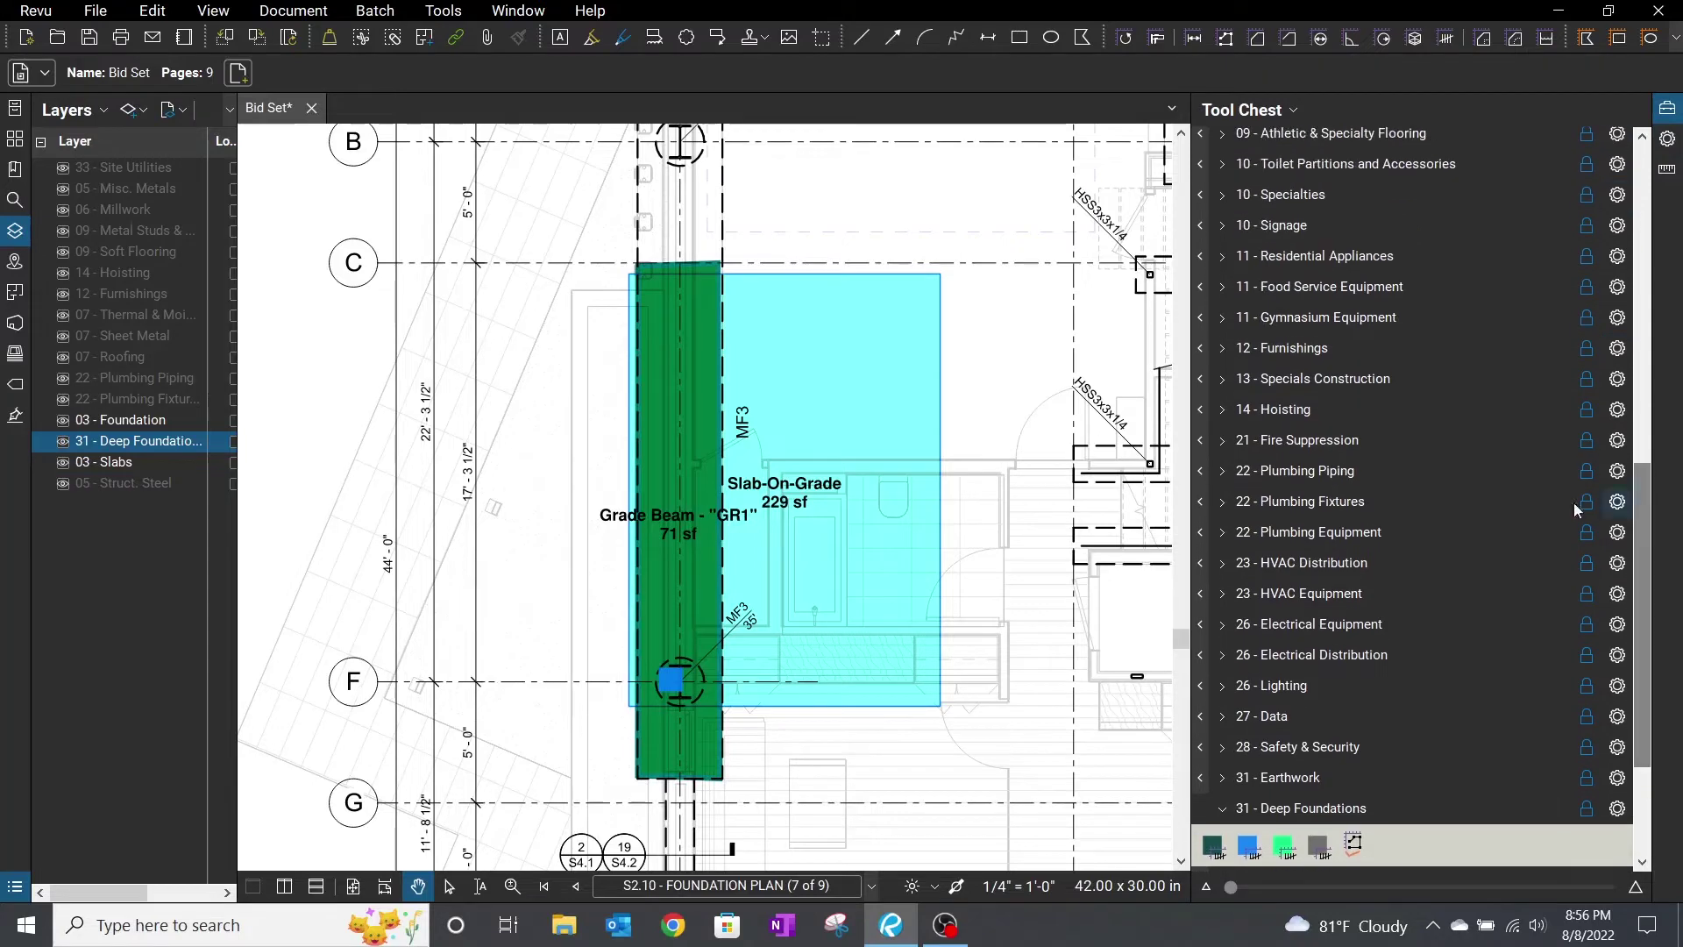
left_click(15, 169)
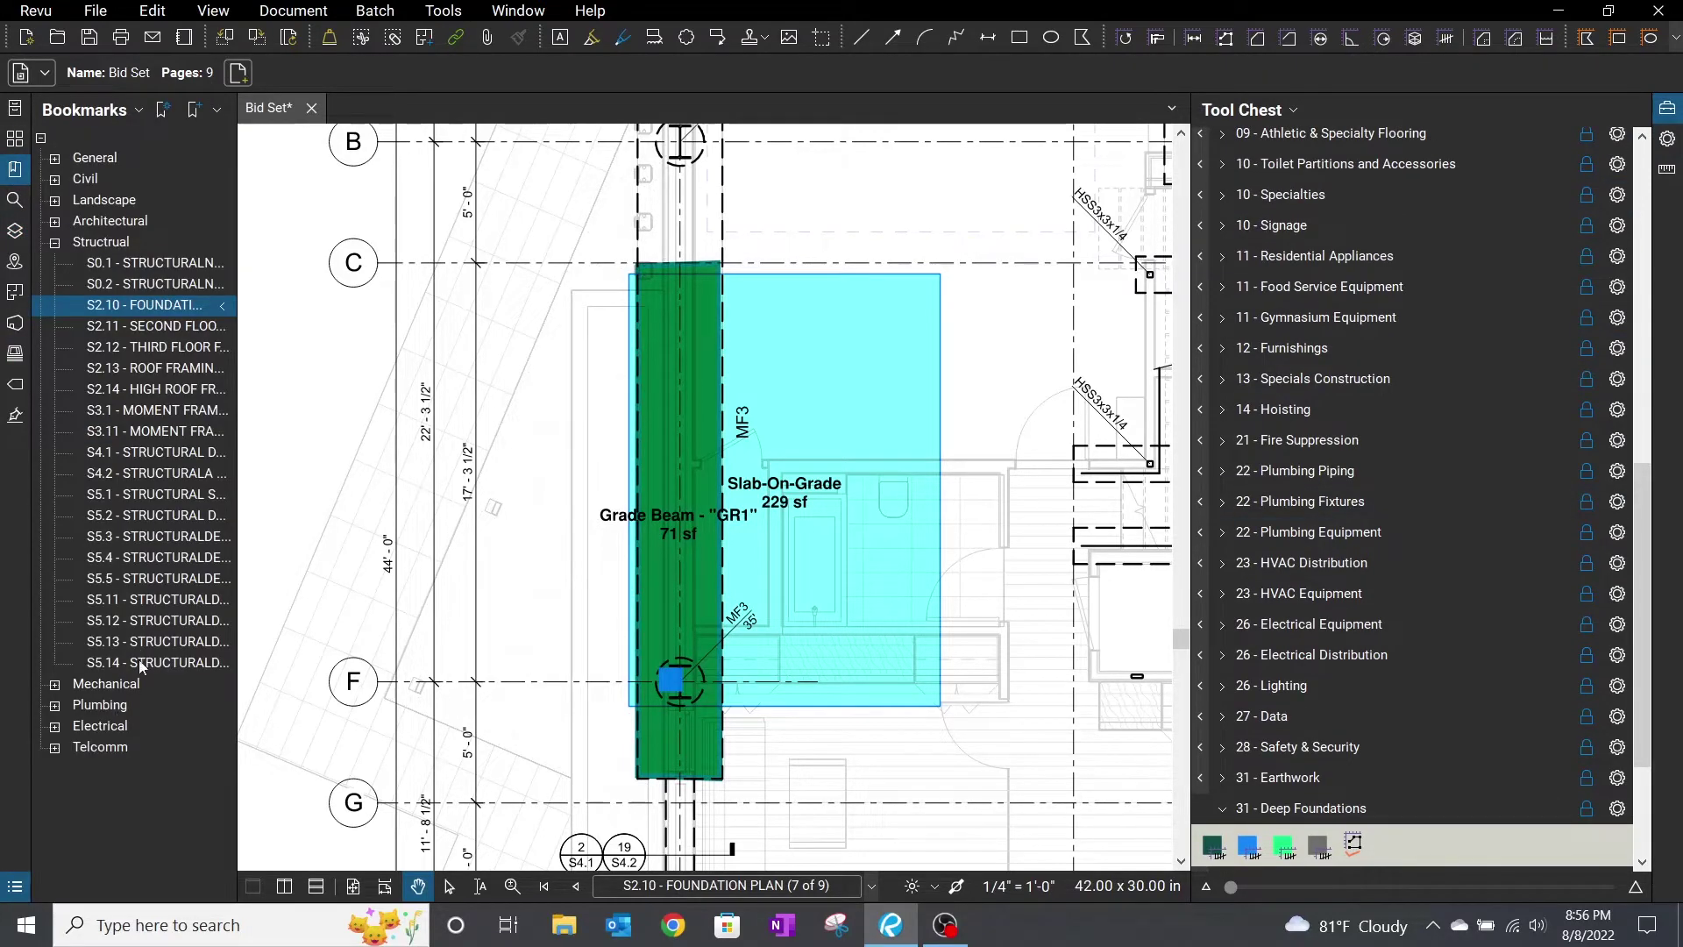
left_click(55, 222)
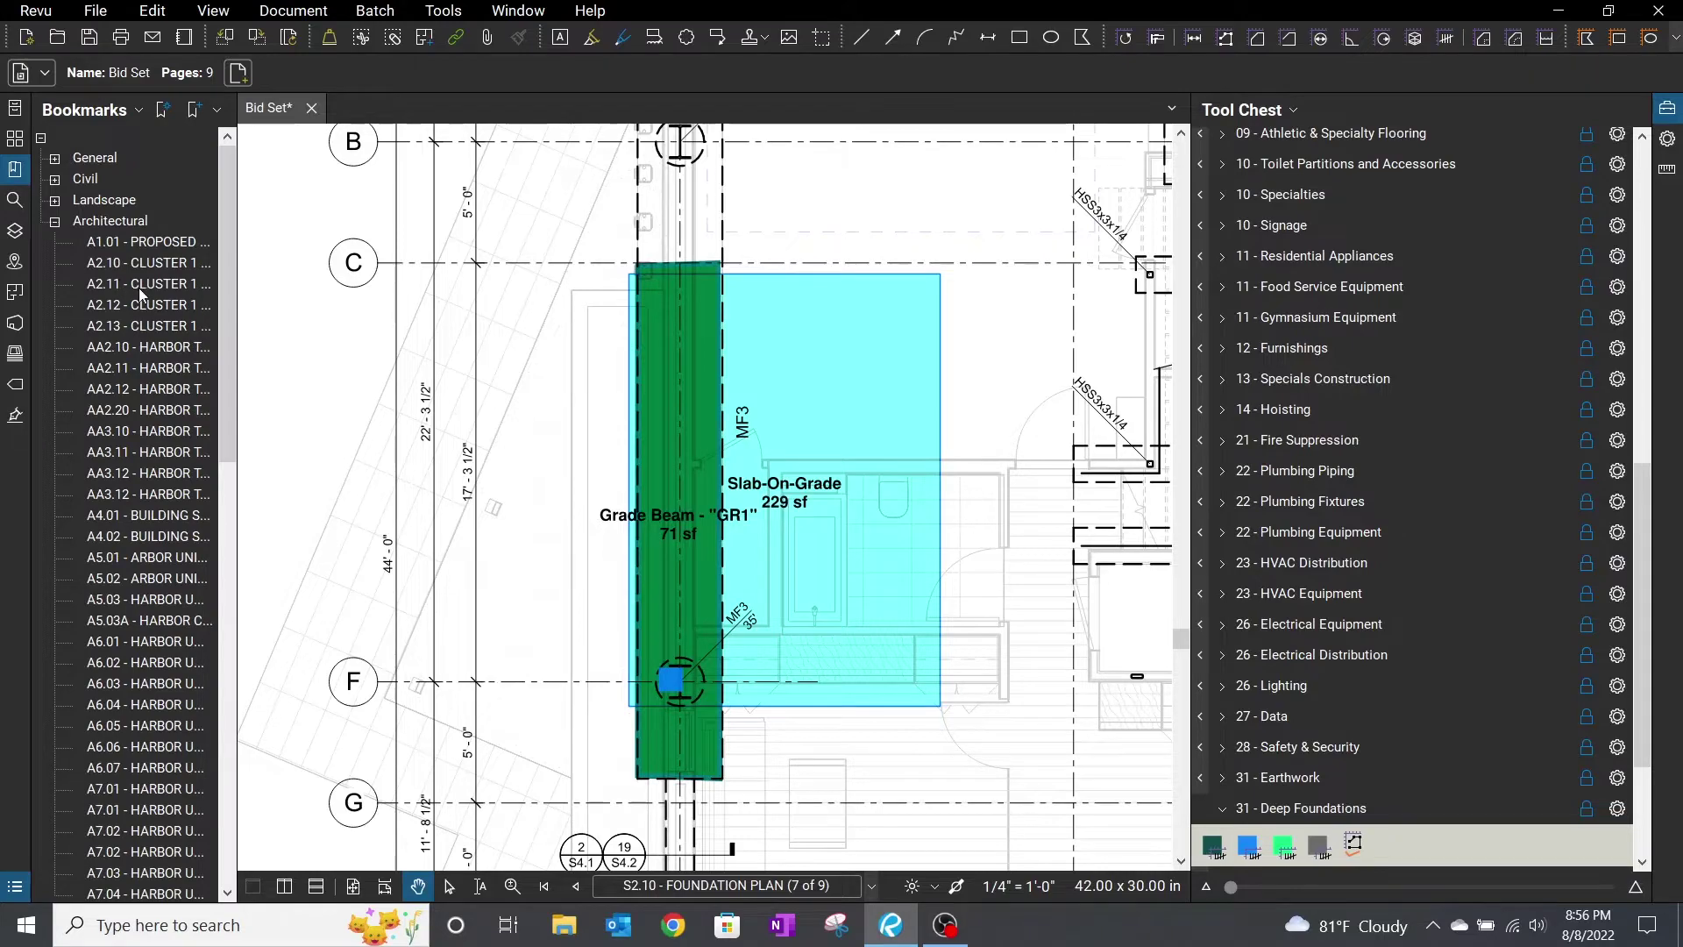
left_click(138, 263)
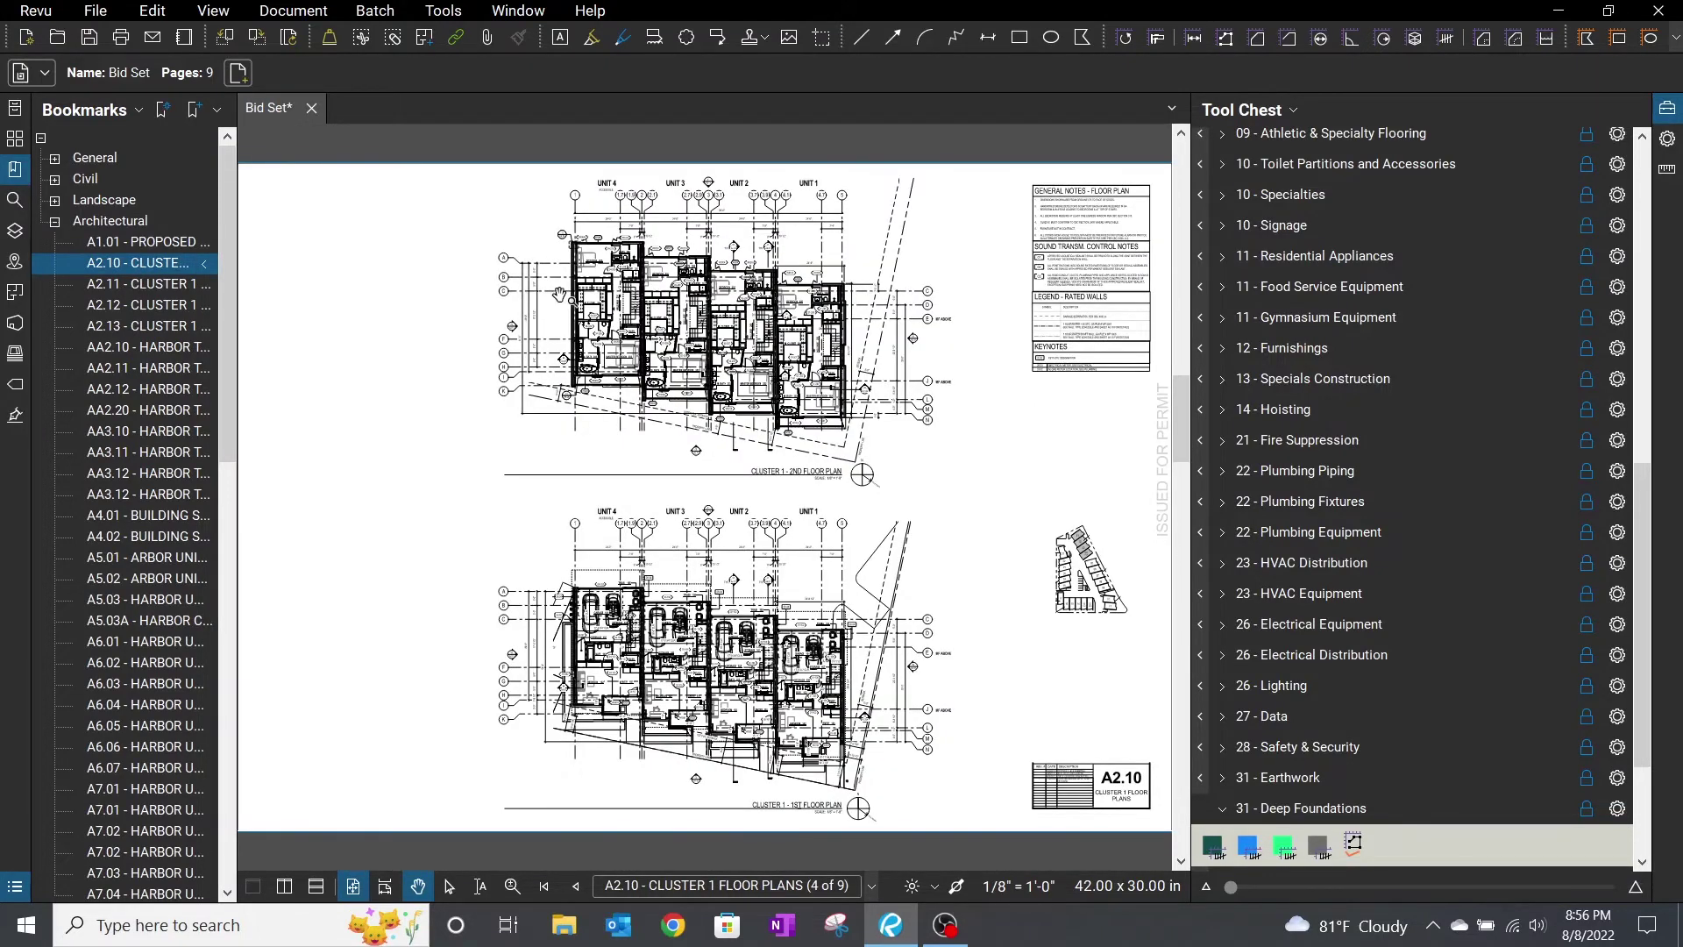
Step: Measure both sides of the second-floor party wall between Units 3 and 2, about 25'-8" and 25'-2", with the 6" Wall tool from 09 - Metal Studs & Drywall
scroll(612, 298, "up", 4)
scroll(612, 292, "up", 3)
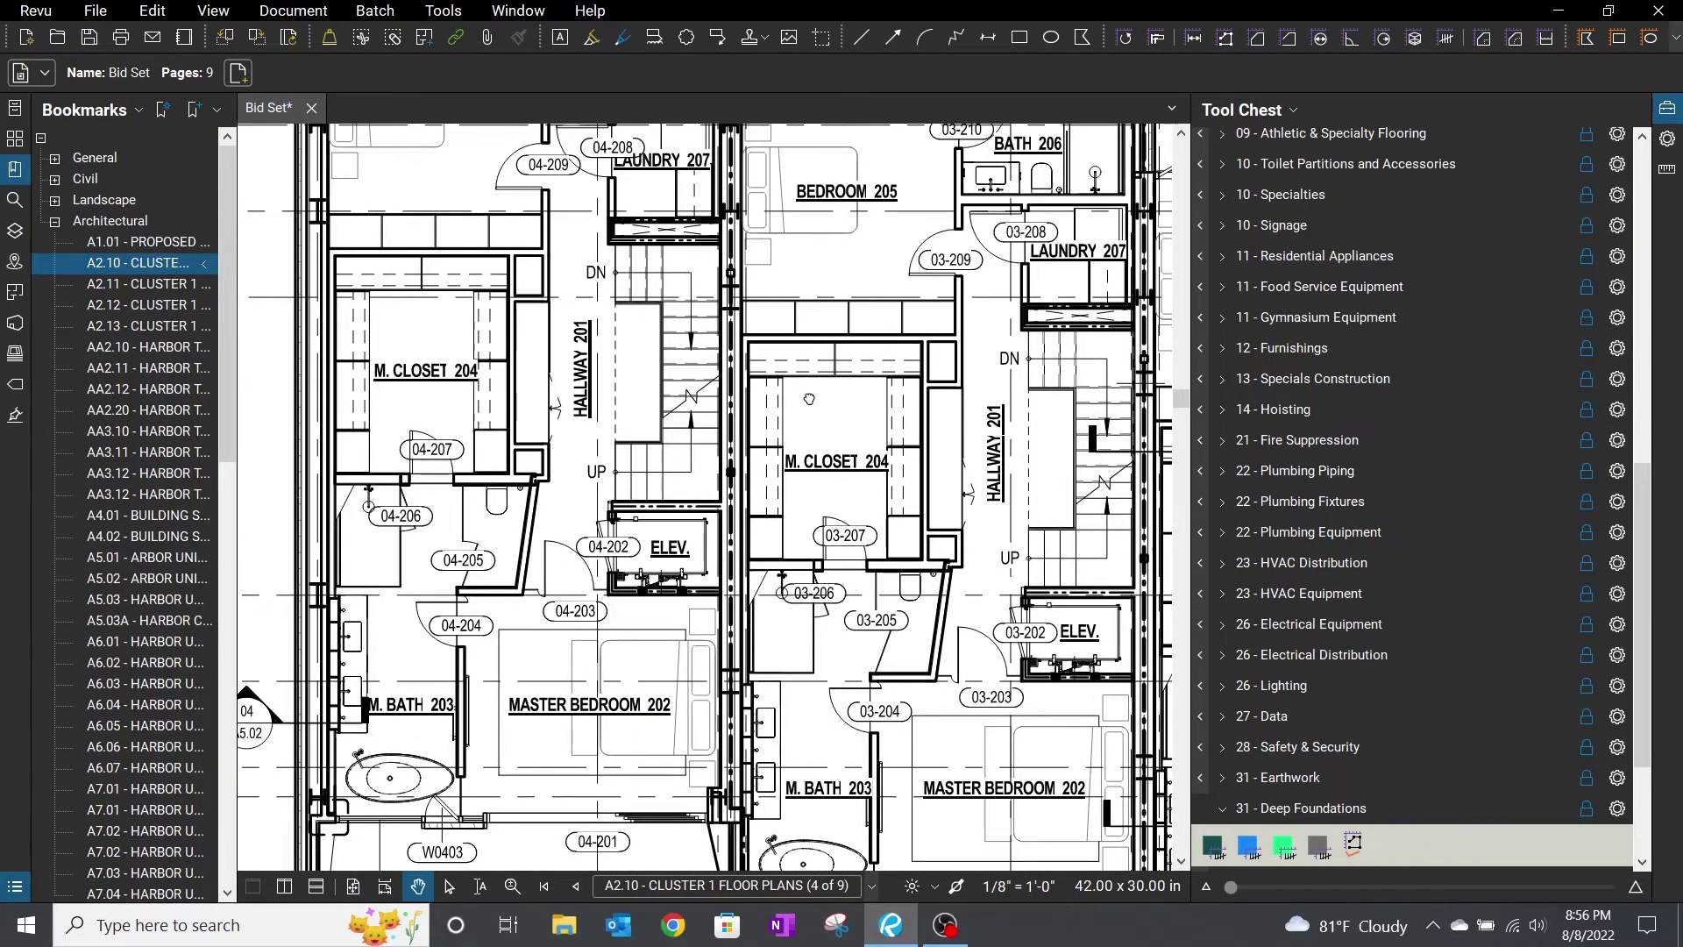
scroll(815, 403, "down", 5)
scroll(695, 357, "up", 3)
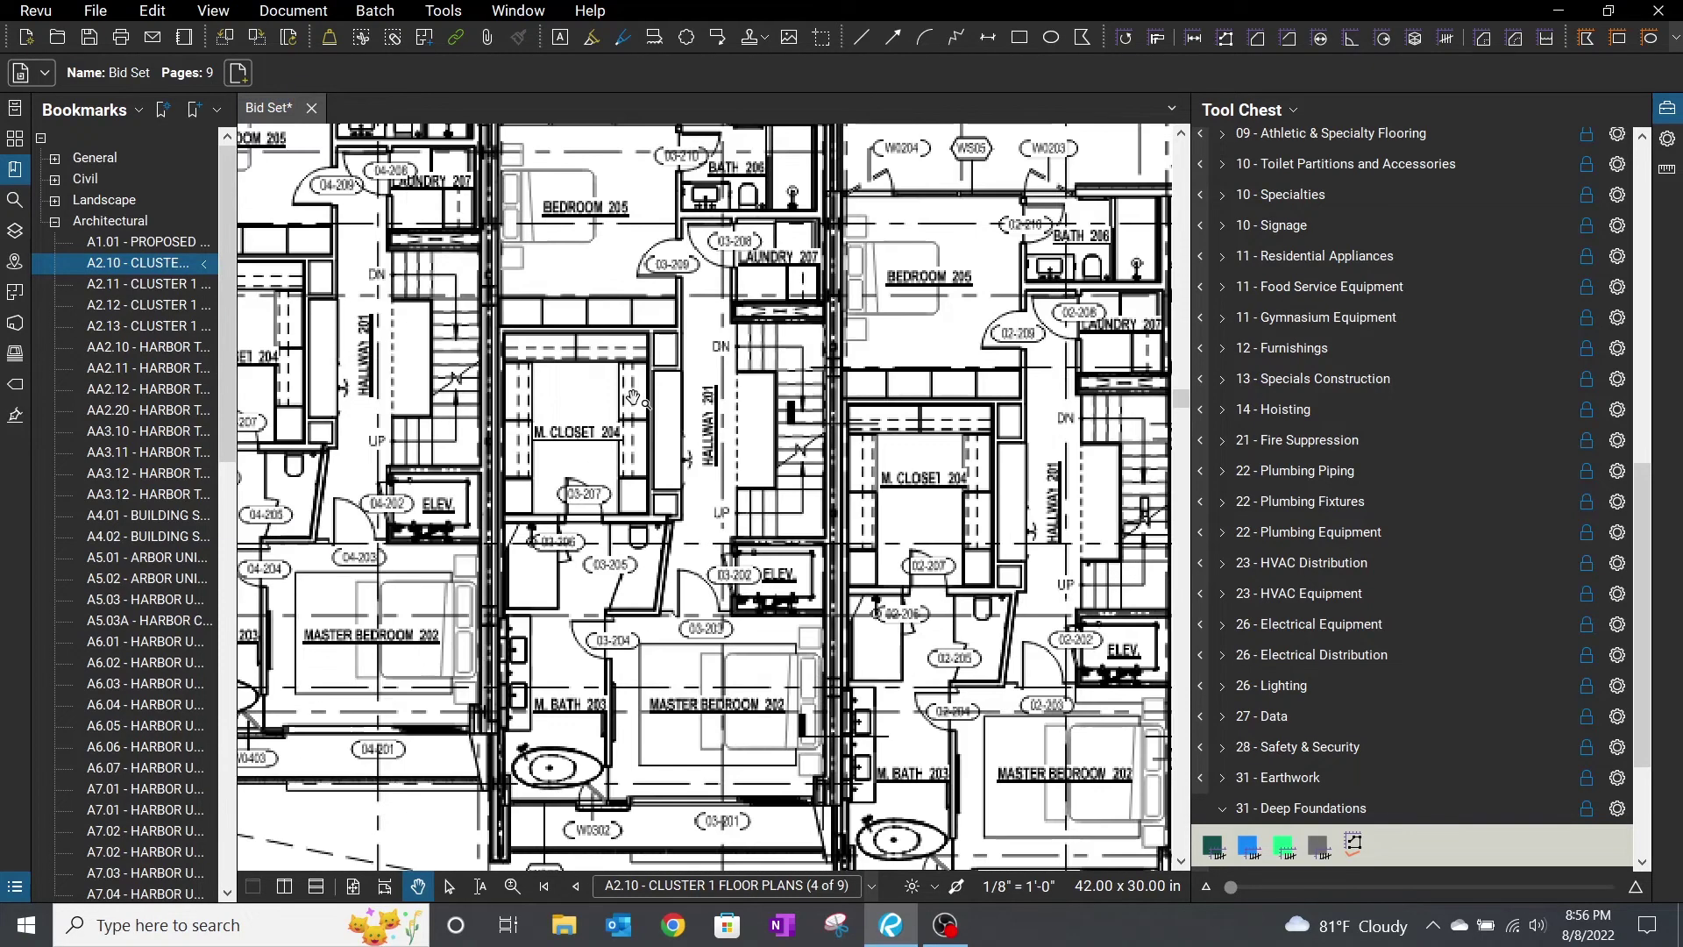
scroll(1311, 375, "up", 5)
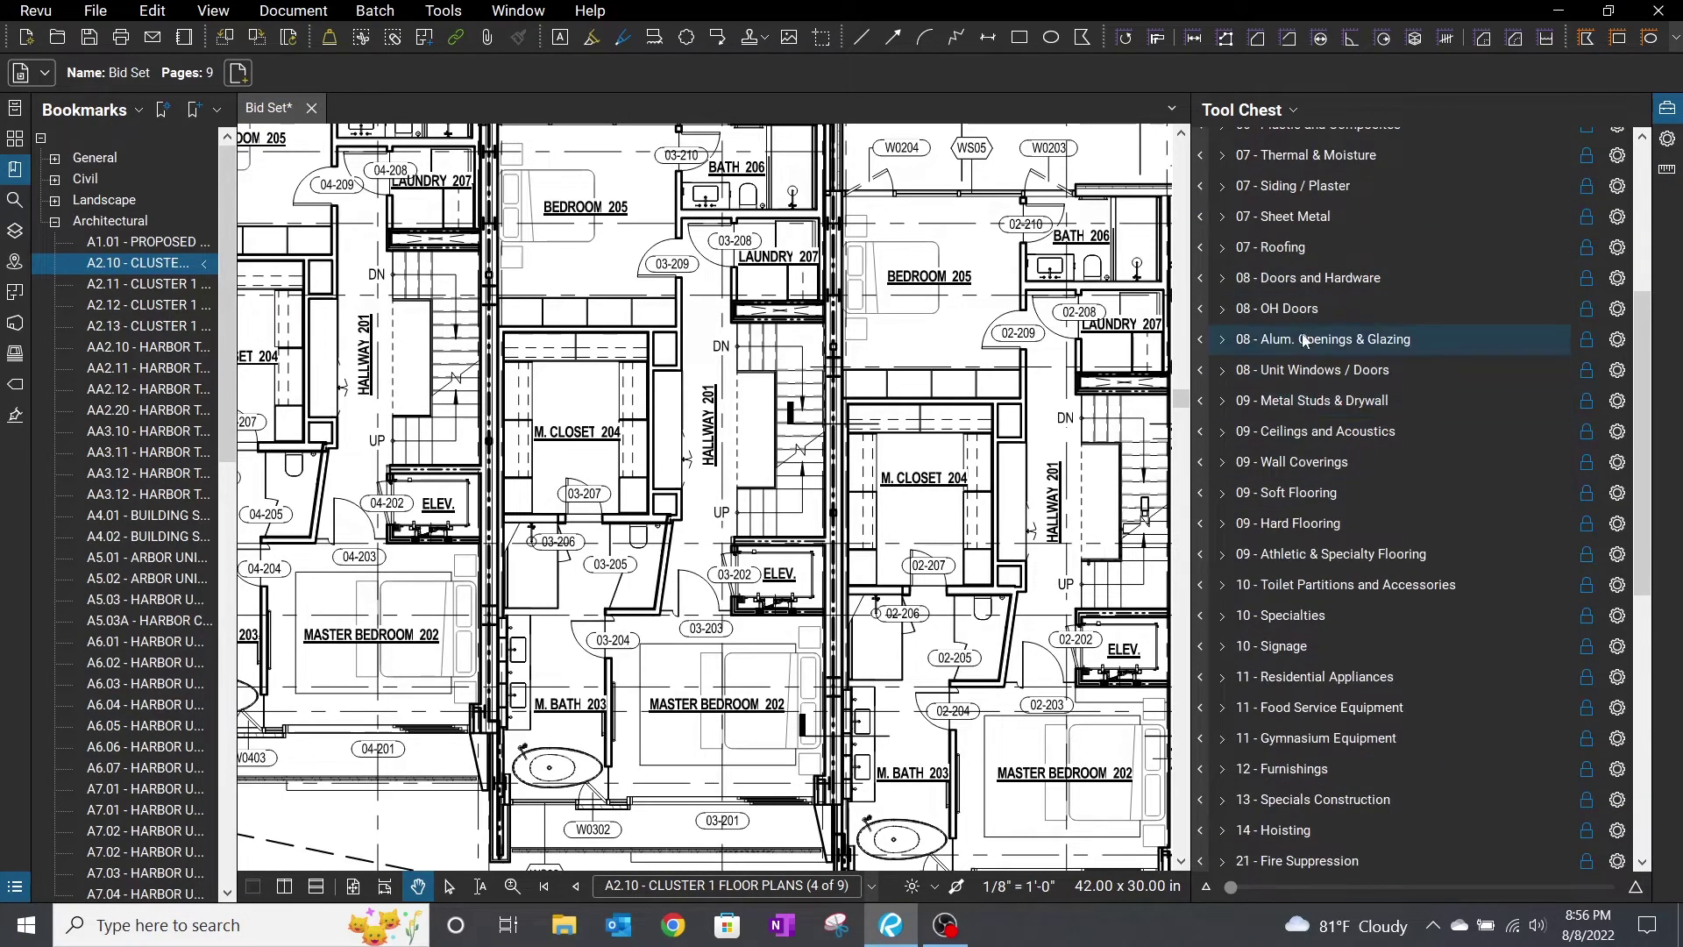
left_click(1302, 403)
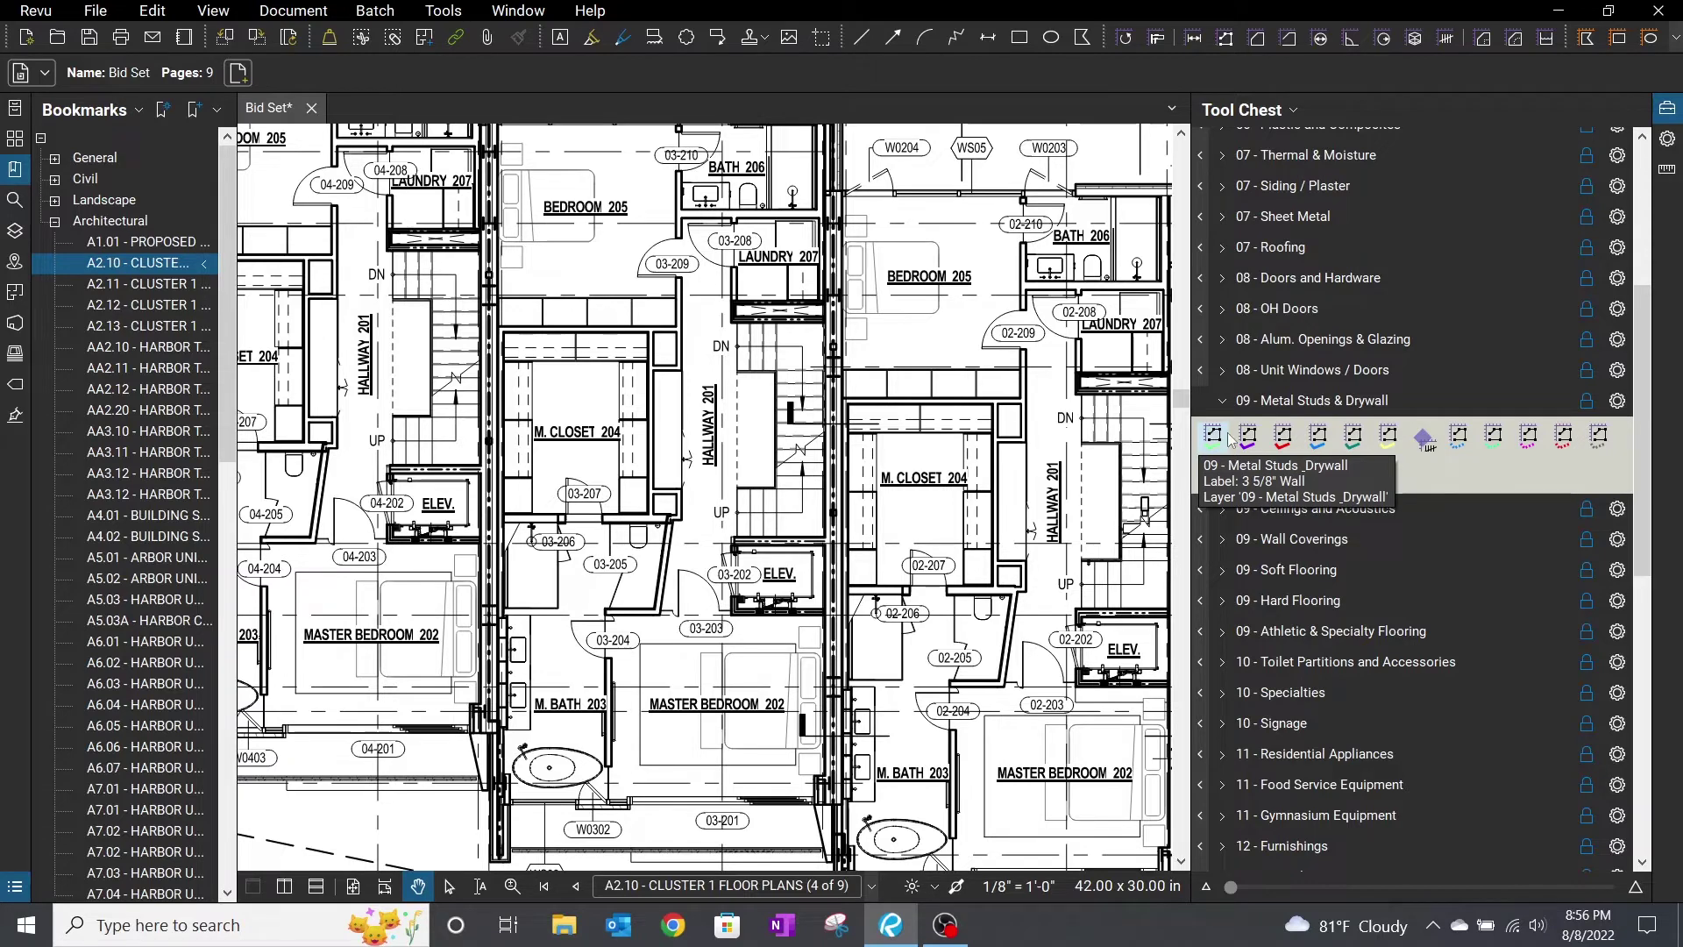
left_click(1282, 436)
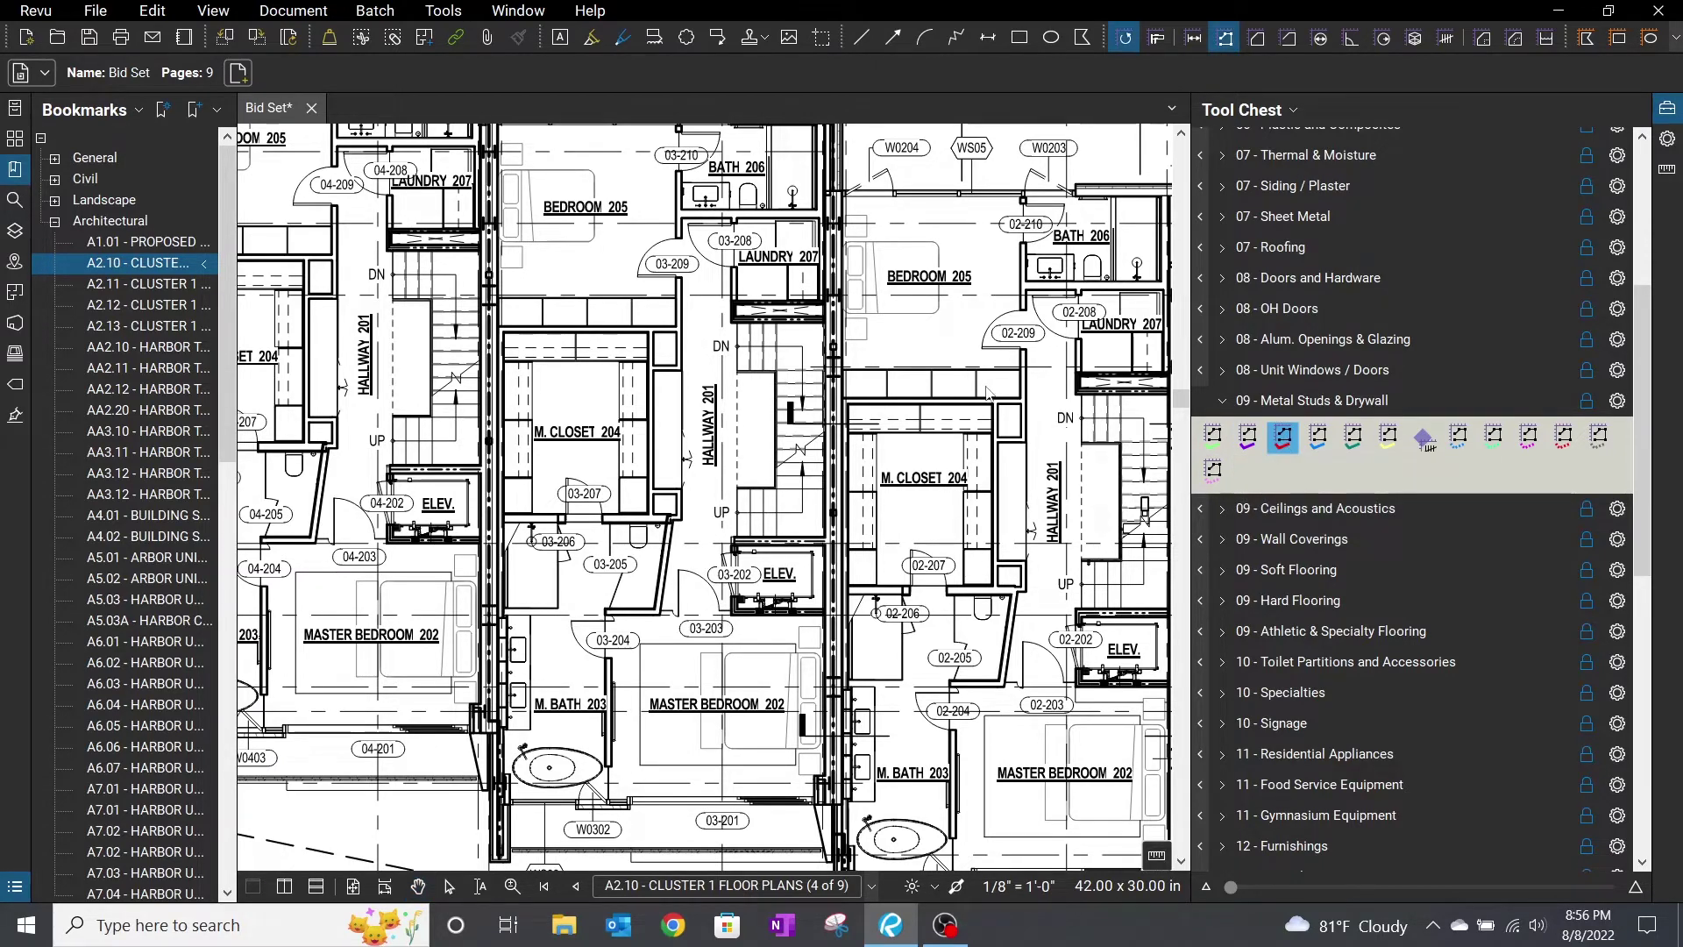
left_click(828, 651)
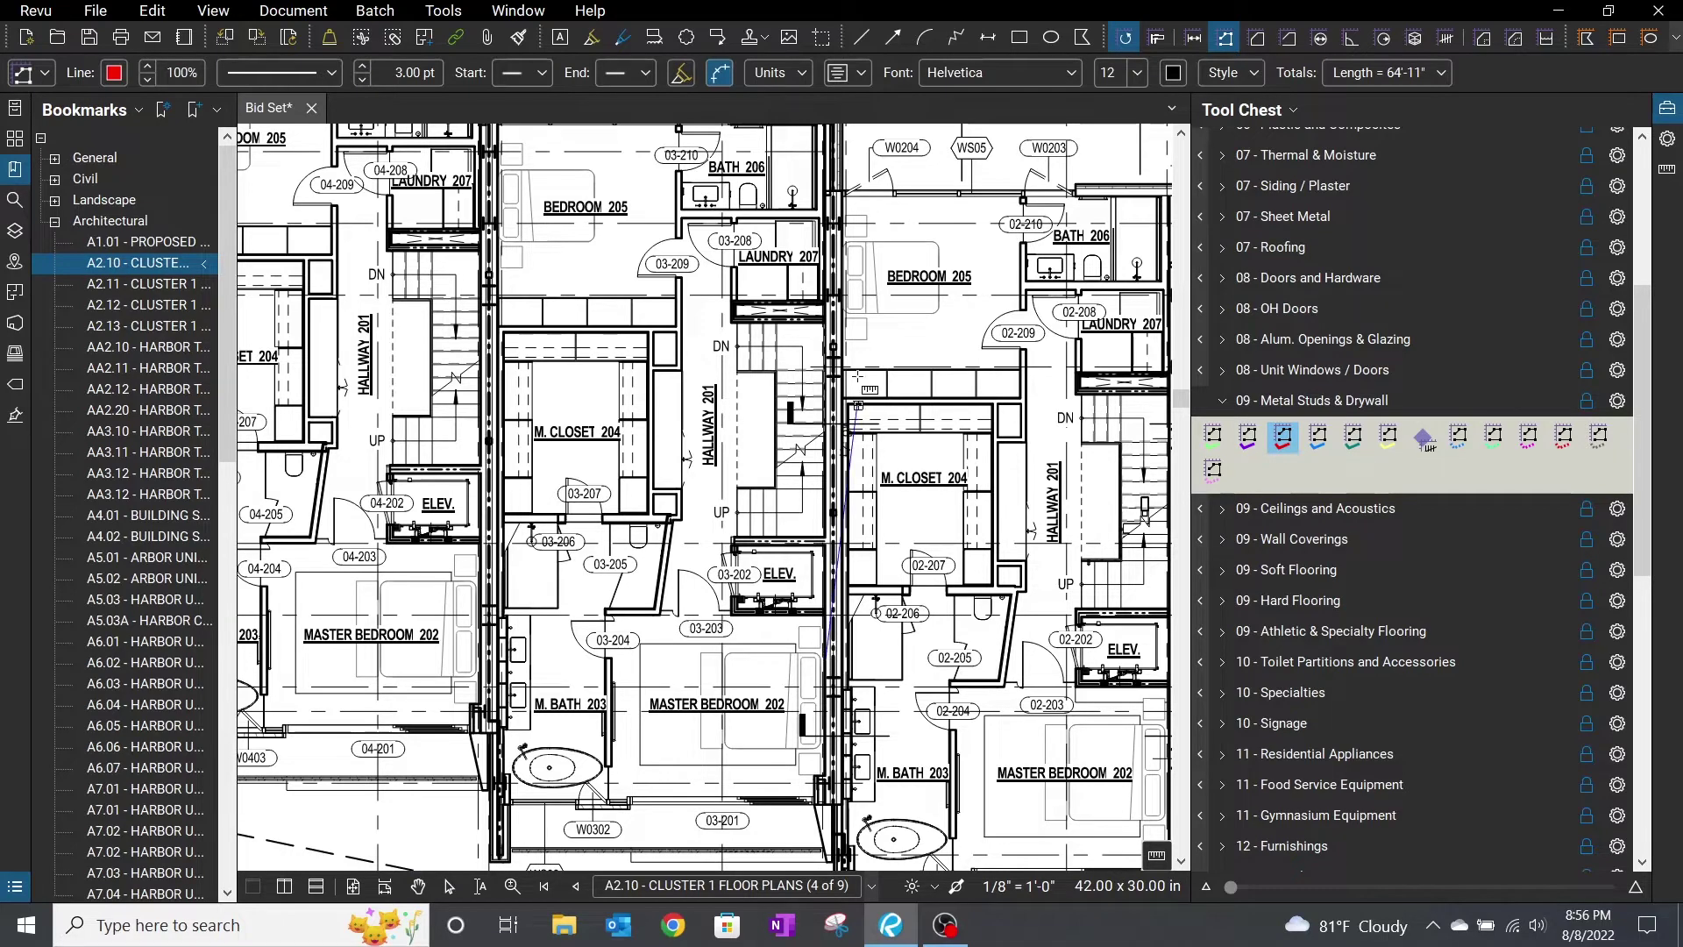
left_click(828, 290)
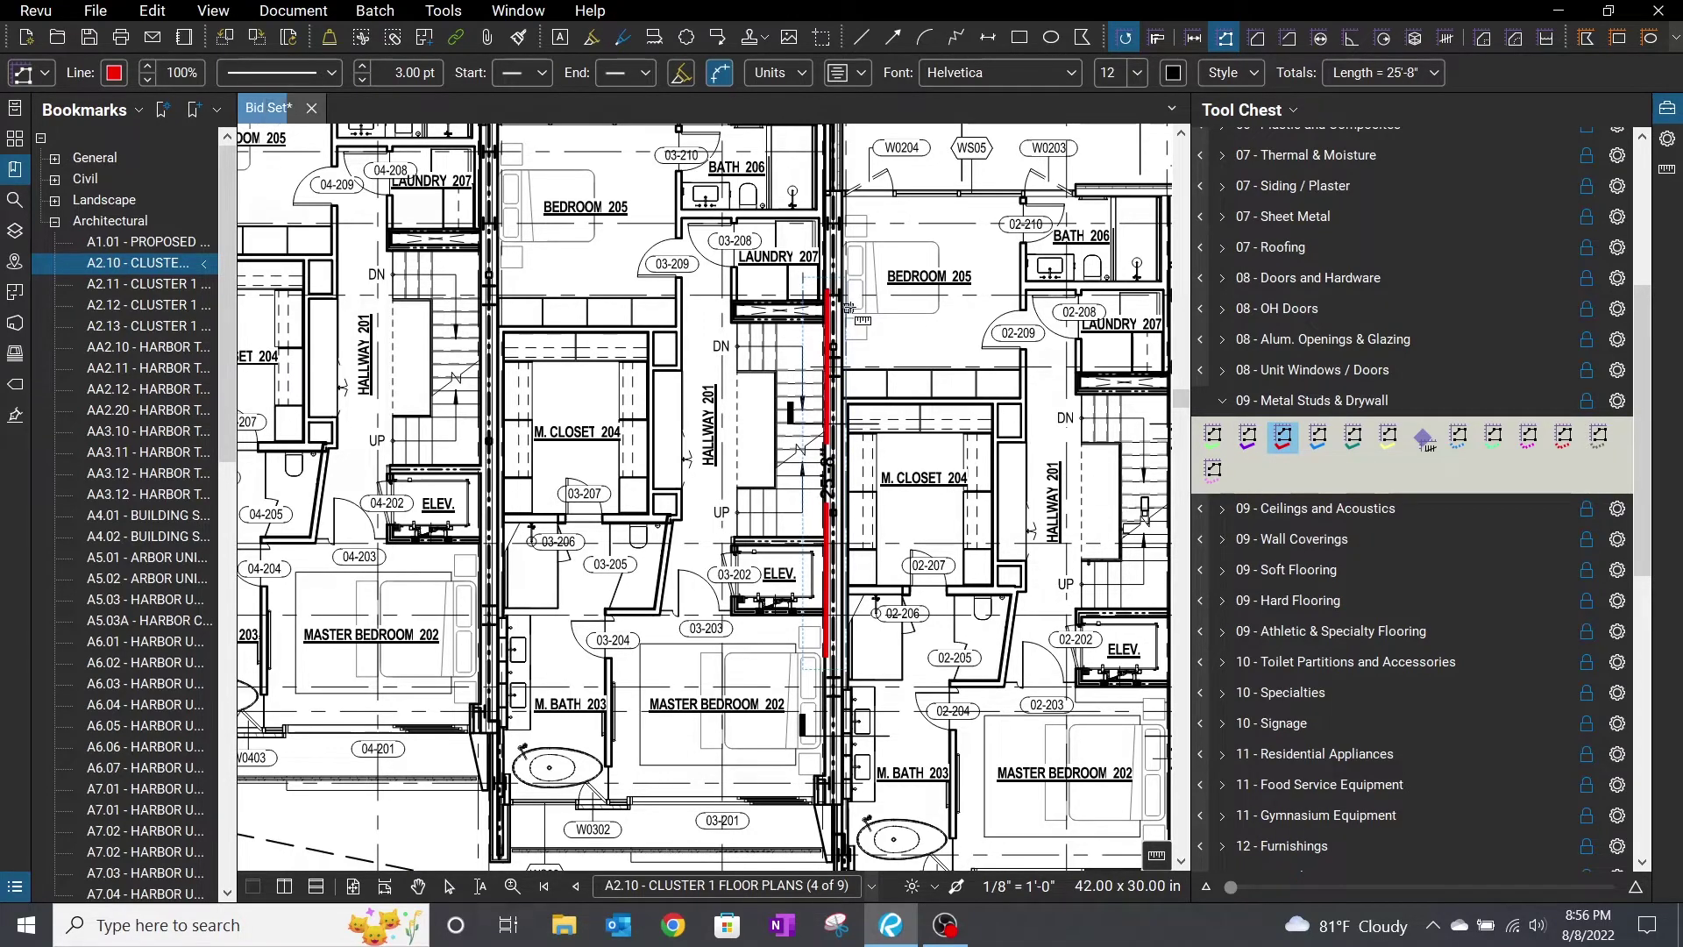
left_click(847, 296)
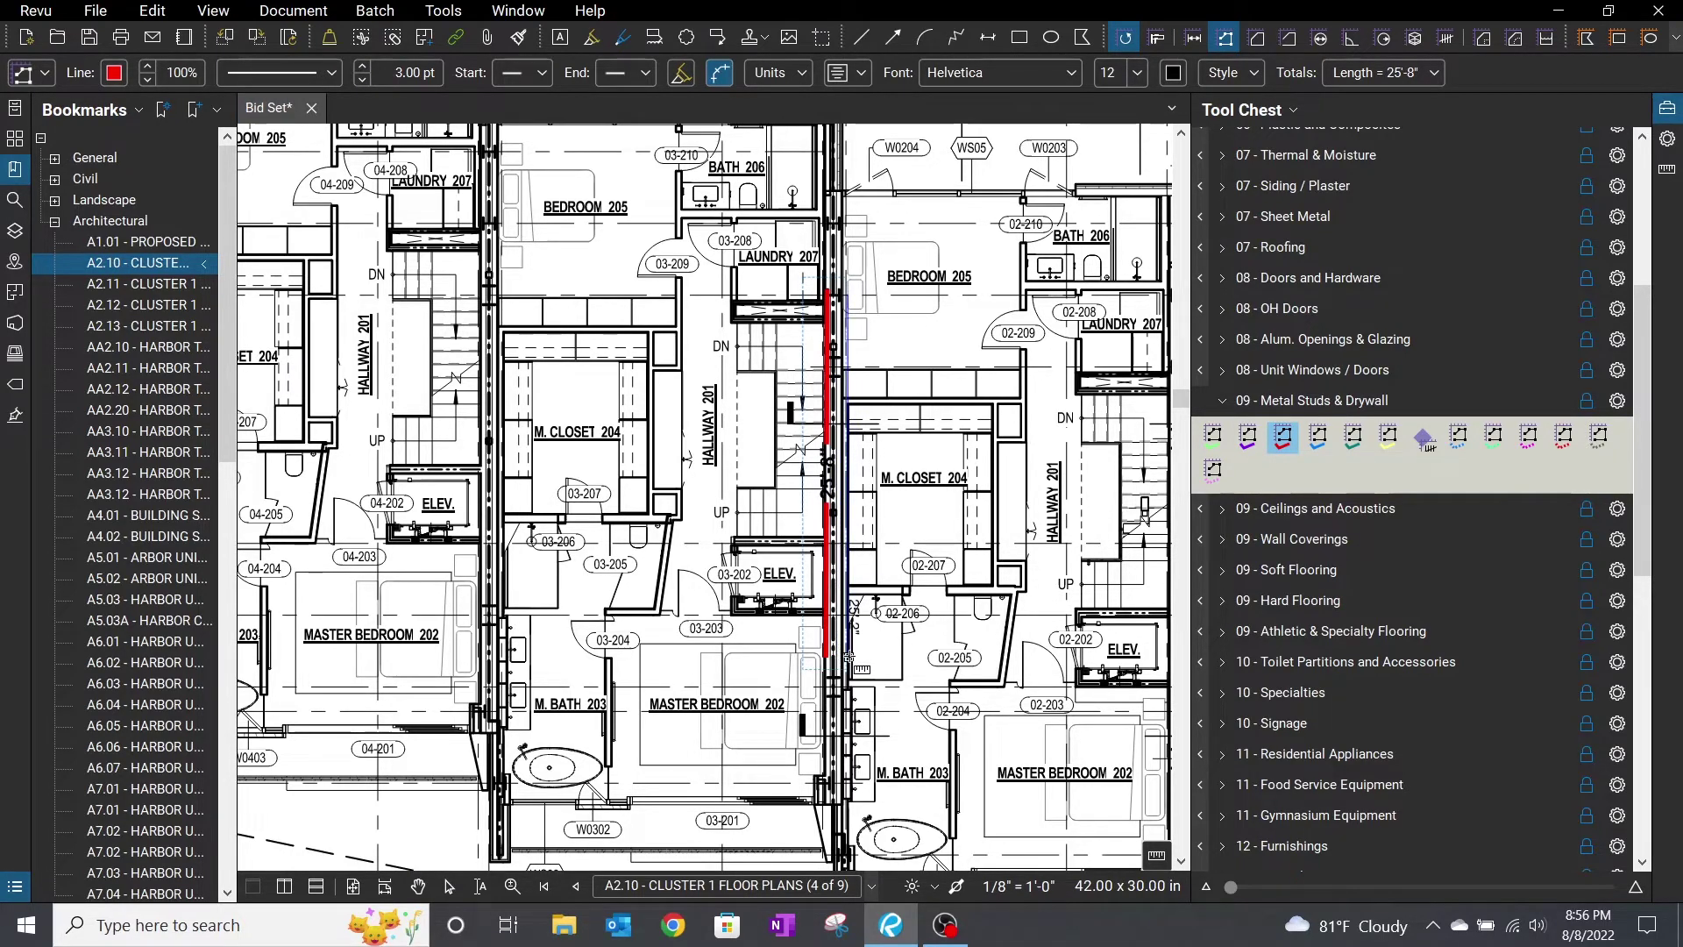
left_click(845, 653)
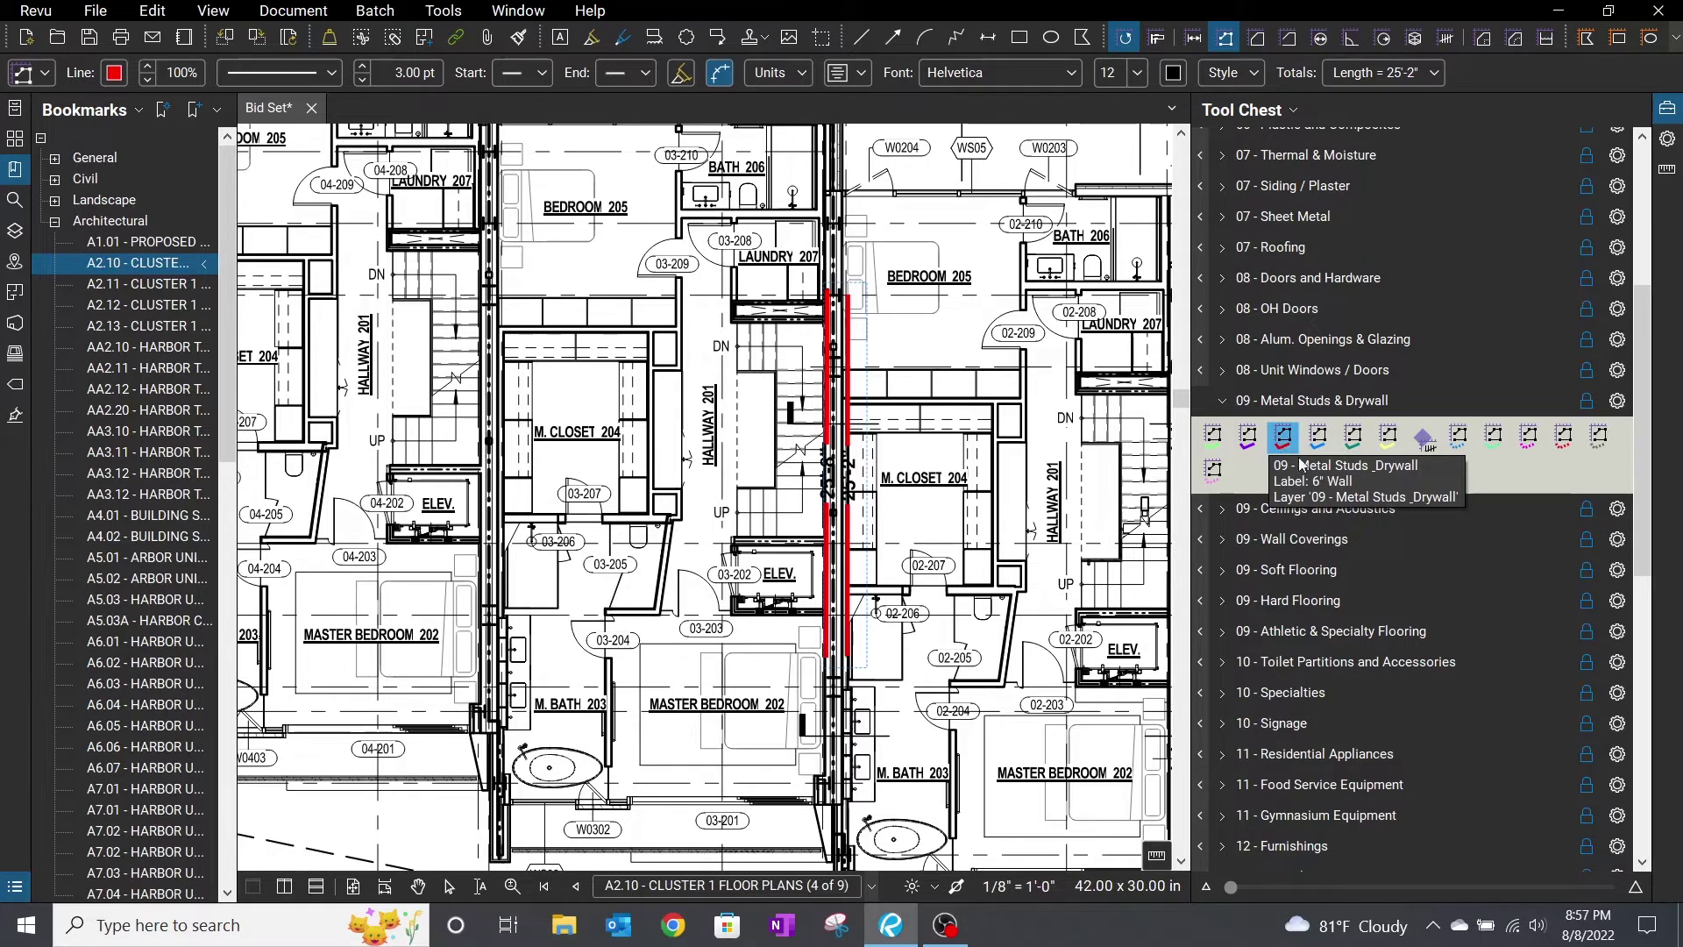
Step: Measure the hardwood flooring area over Hallway 201 and the stairs of Unit 3, about 159 sf, with the 09 - Soft Flooring set's hardwood tool
left_click(1222, 570)
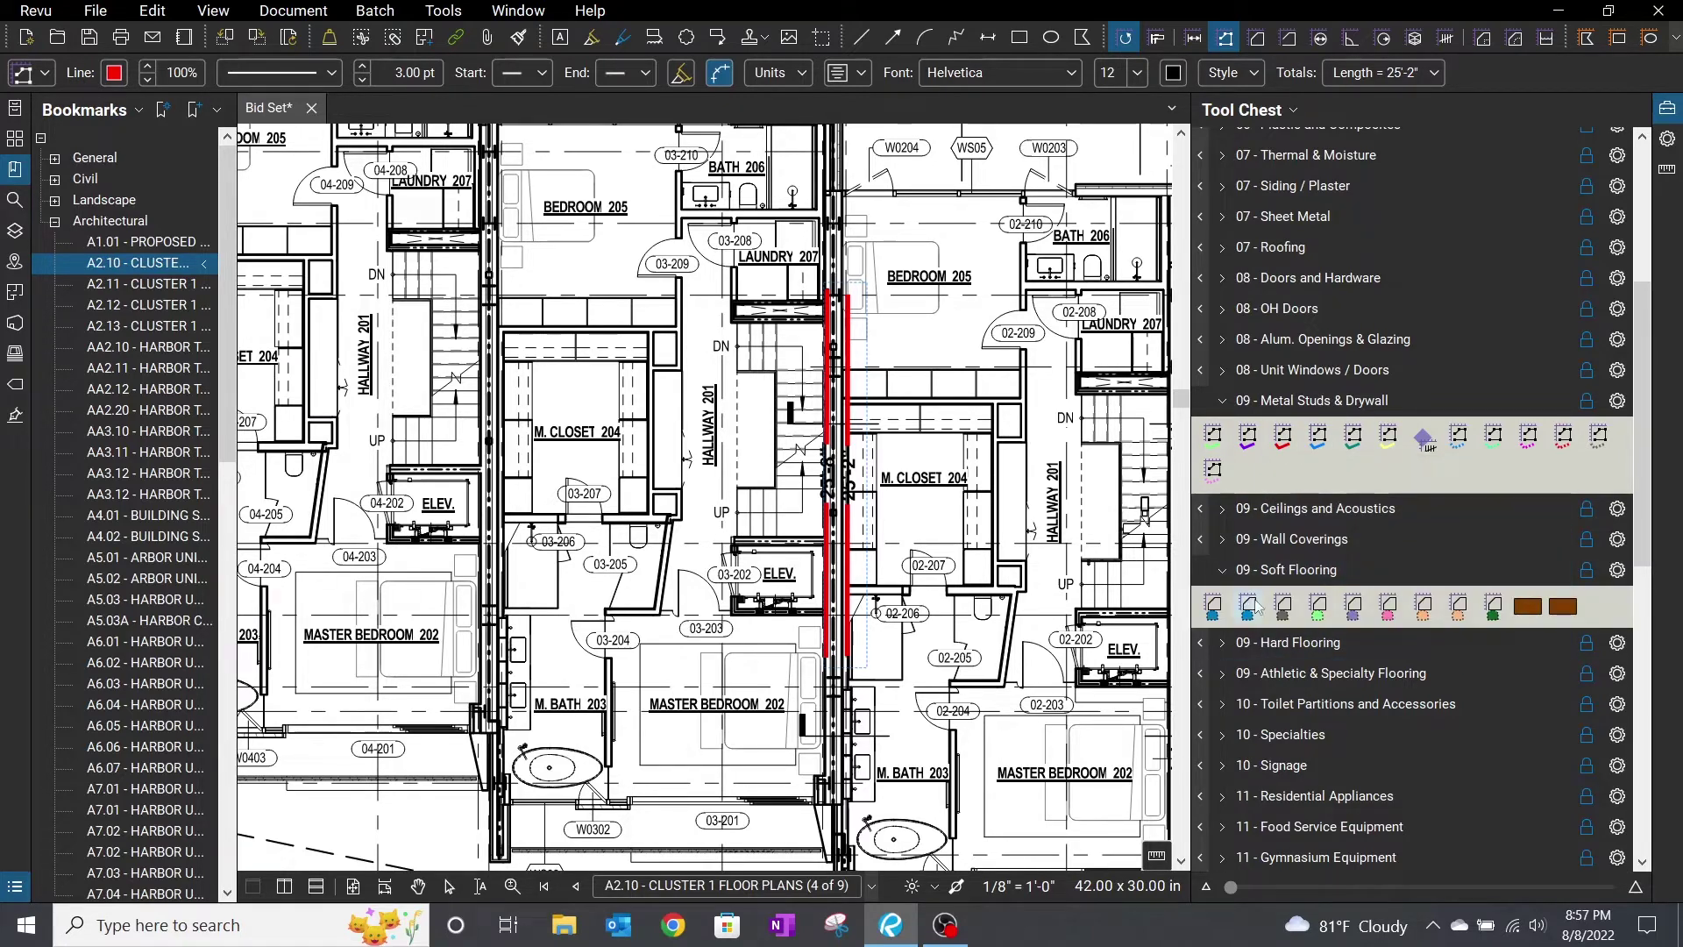
left_click(1526, 611)
key("Return")
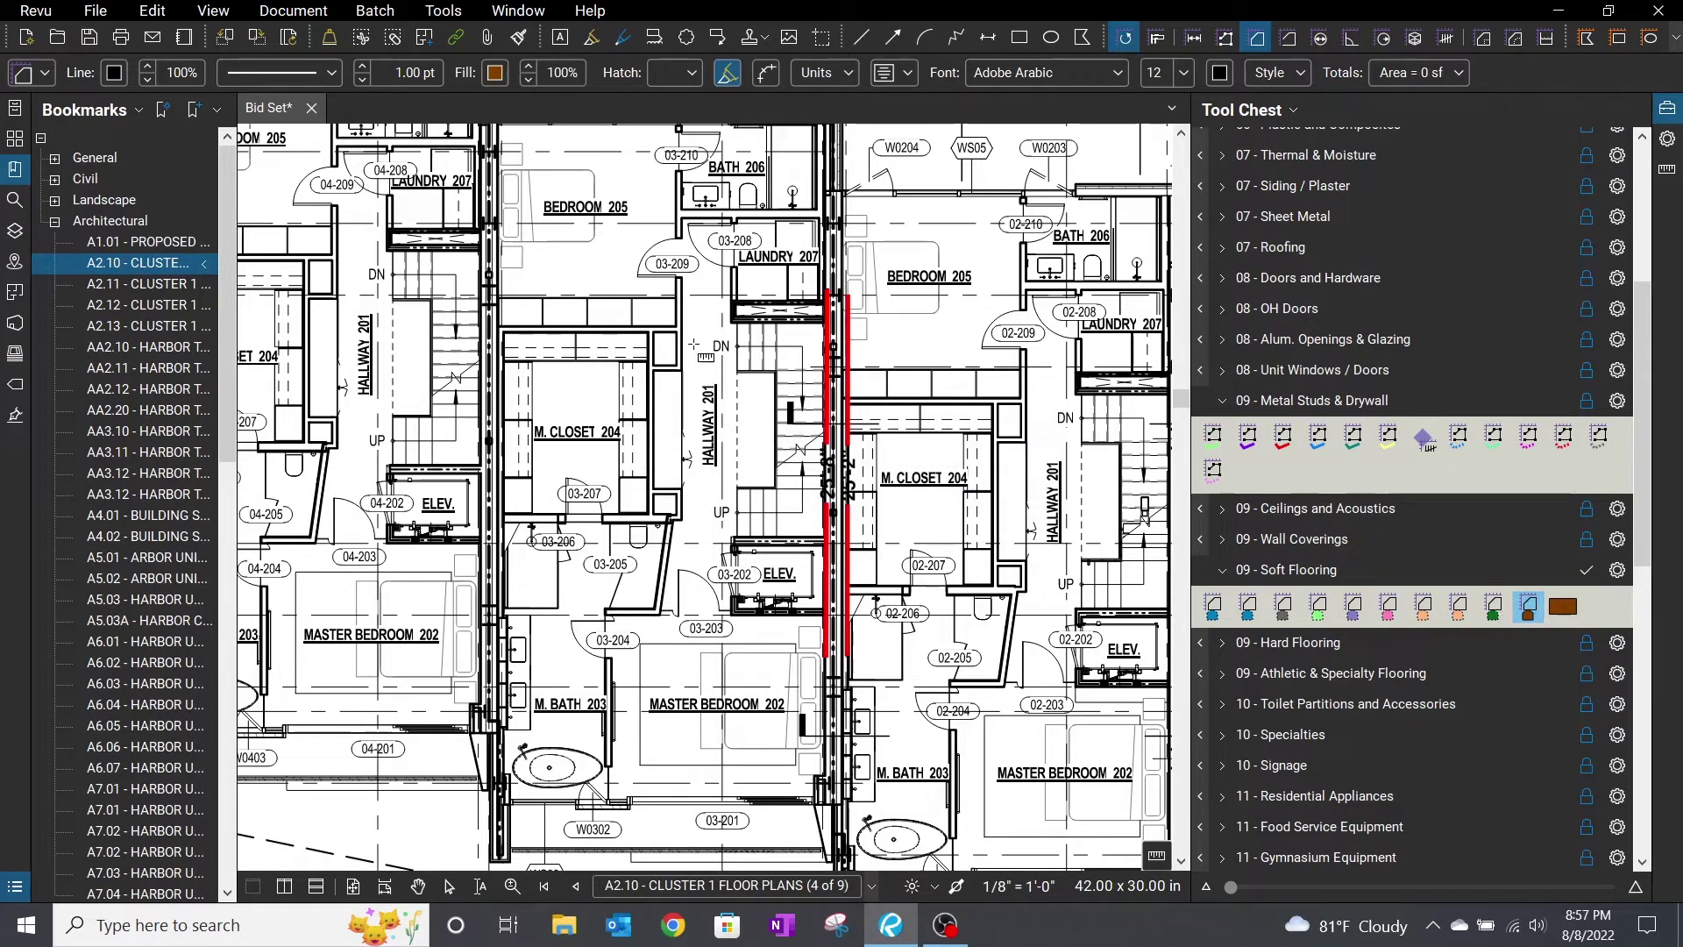
left_click_drag(683, 314, 827, 540)
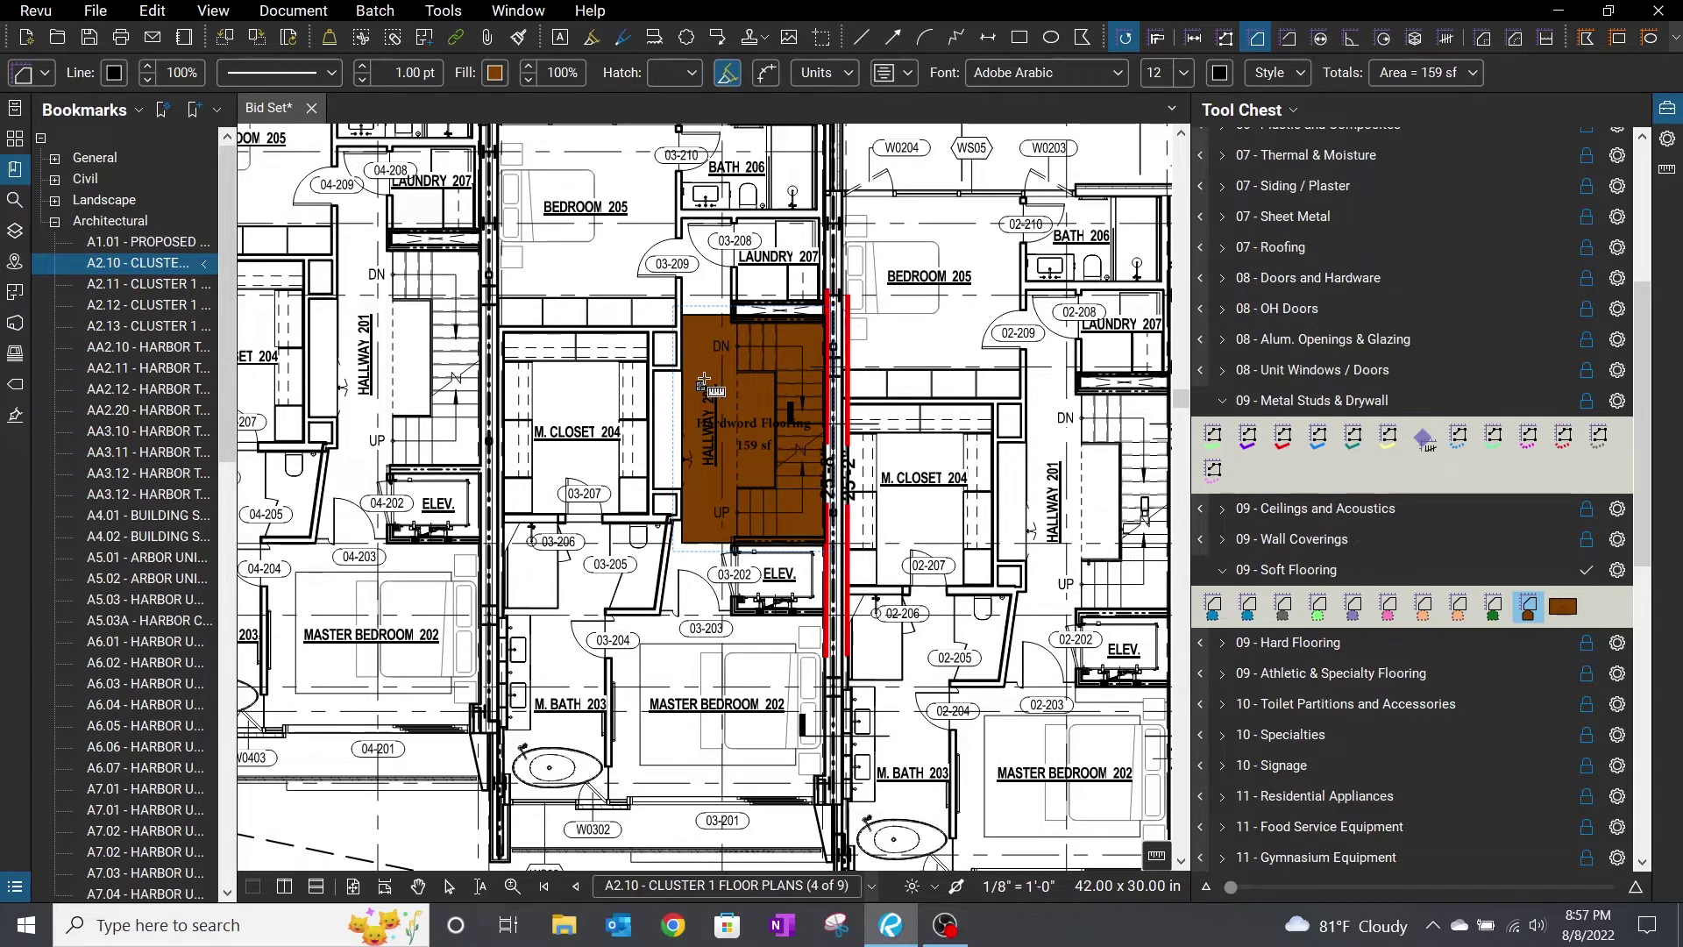
Step: Collapse the 09 - Metal Studs & Drywall, 09 - Soft Flooring and 31 - Deep Foundations tool sets
left_click(1222, 401)
left_click(1223, 491)
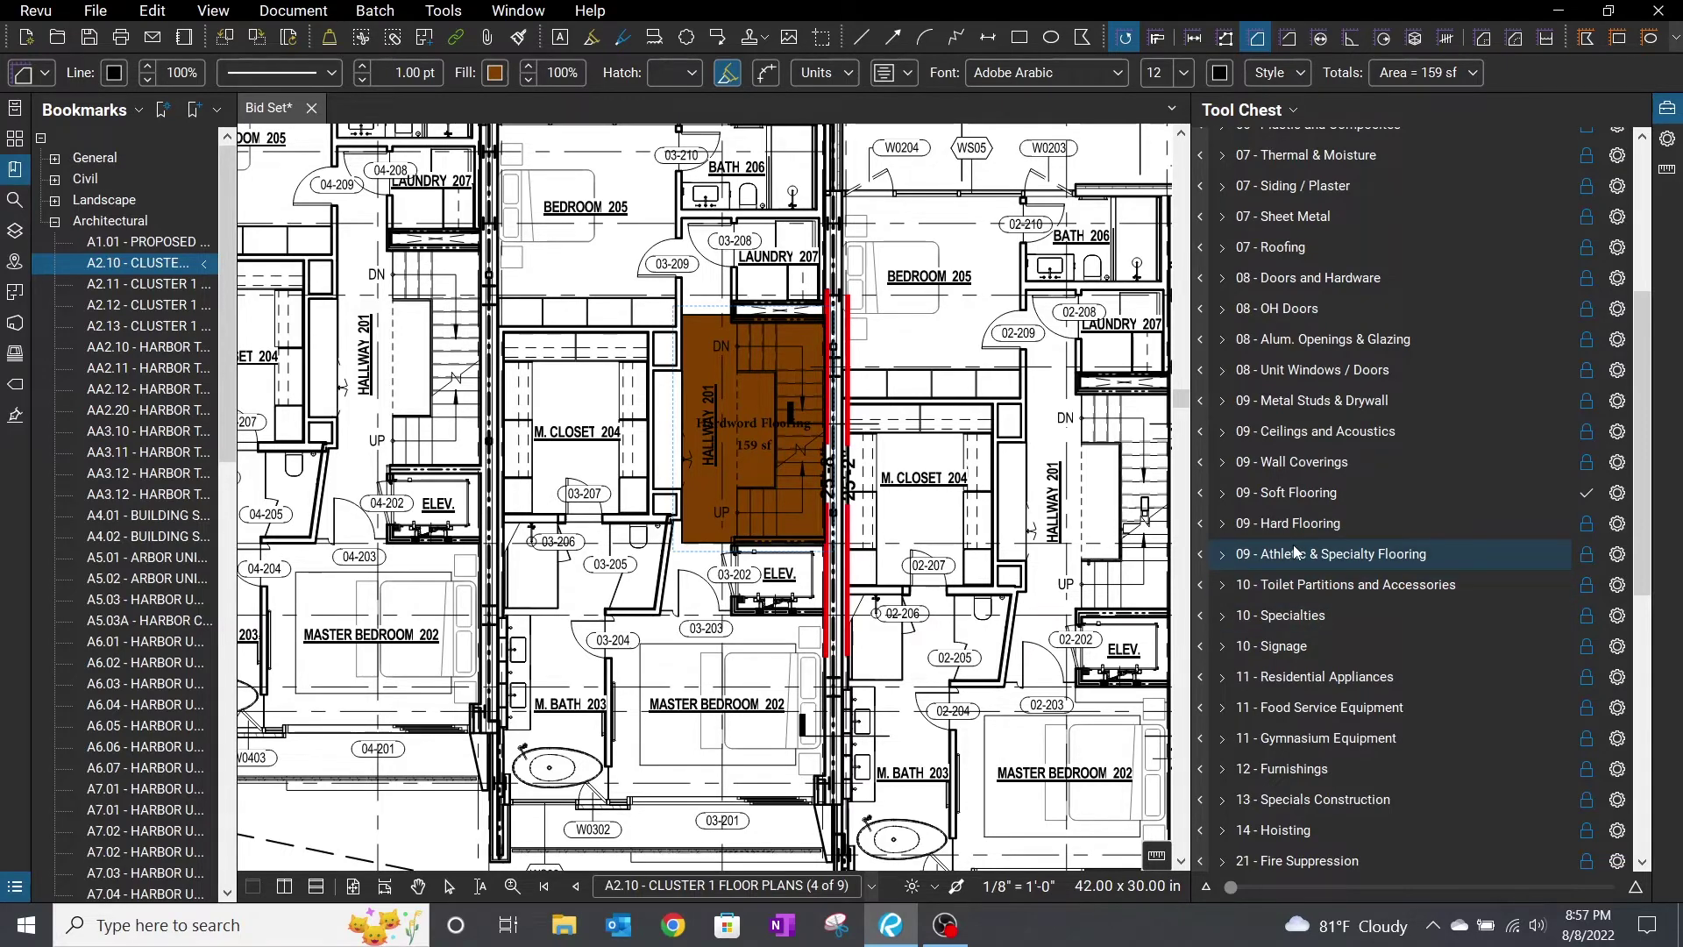
scroll(1296, 552, "down", 2)
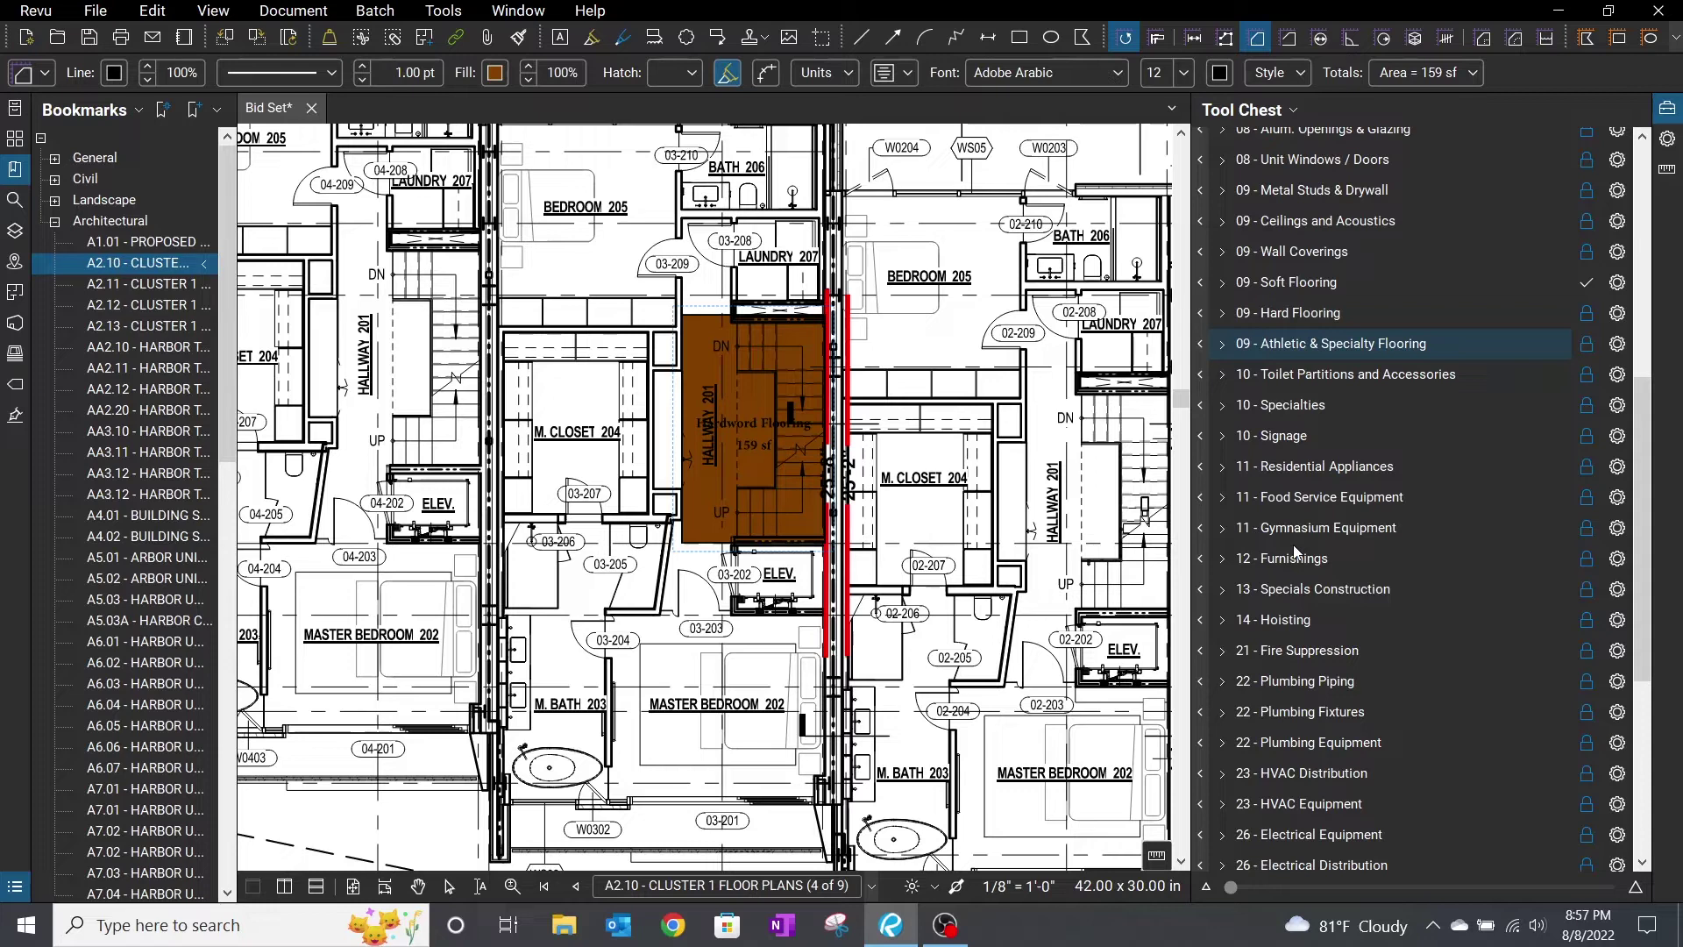
scroll(1290, 526, "down", 2)
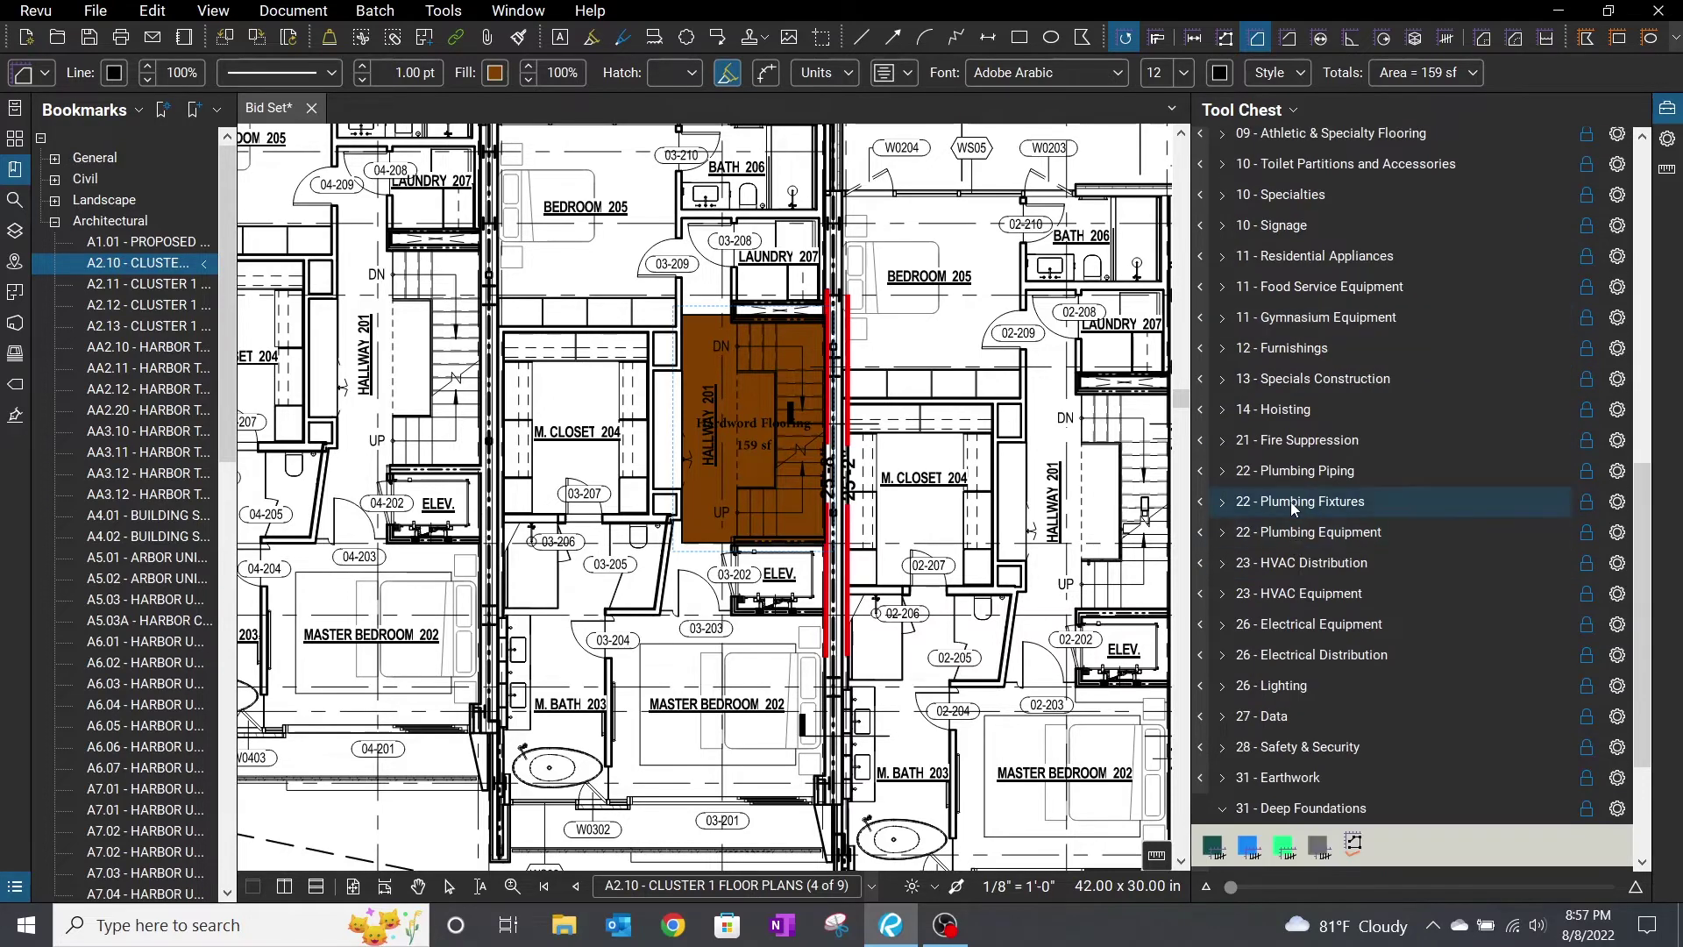
left_click(1228, 807)
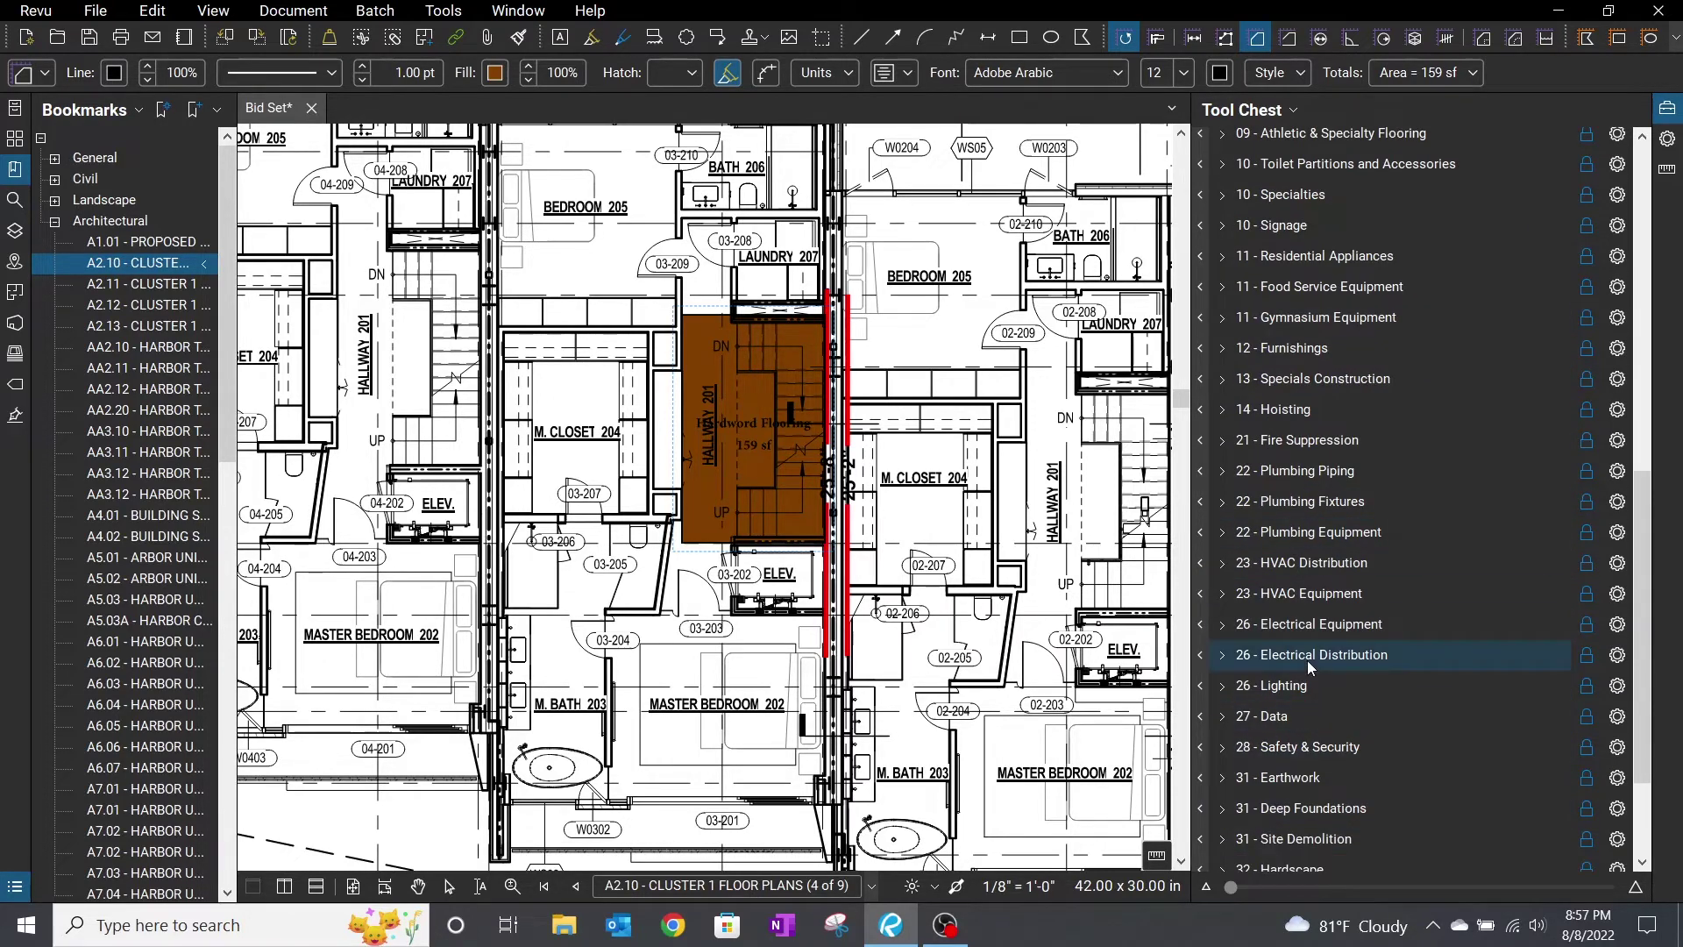
Step: Collapse the Architectural bookmarks, expand the Plumbing group and open the PA2.01 First and Second Floor sheet
left_click(56, 223)
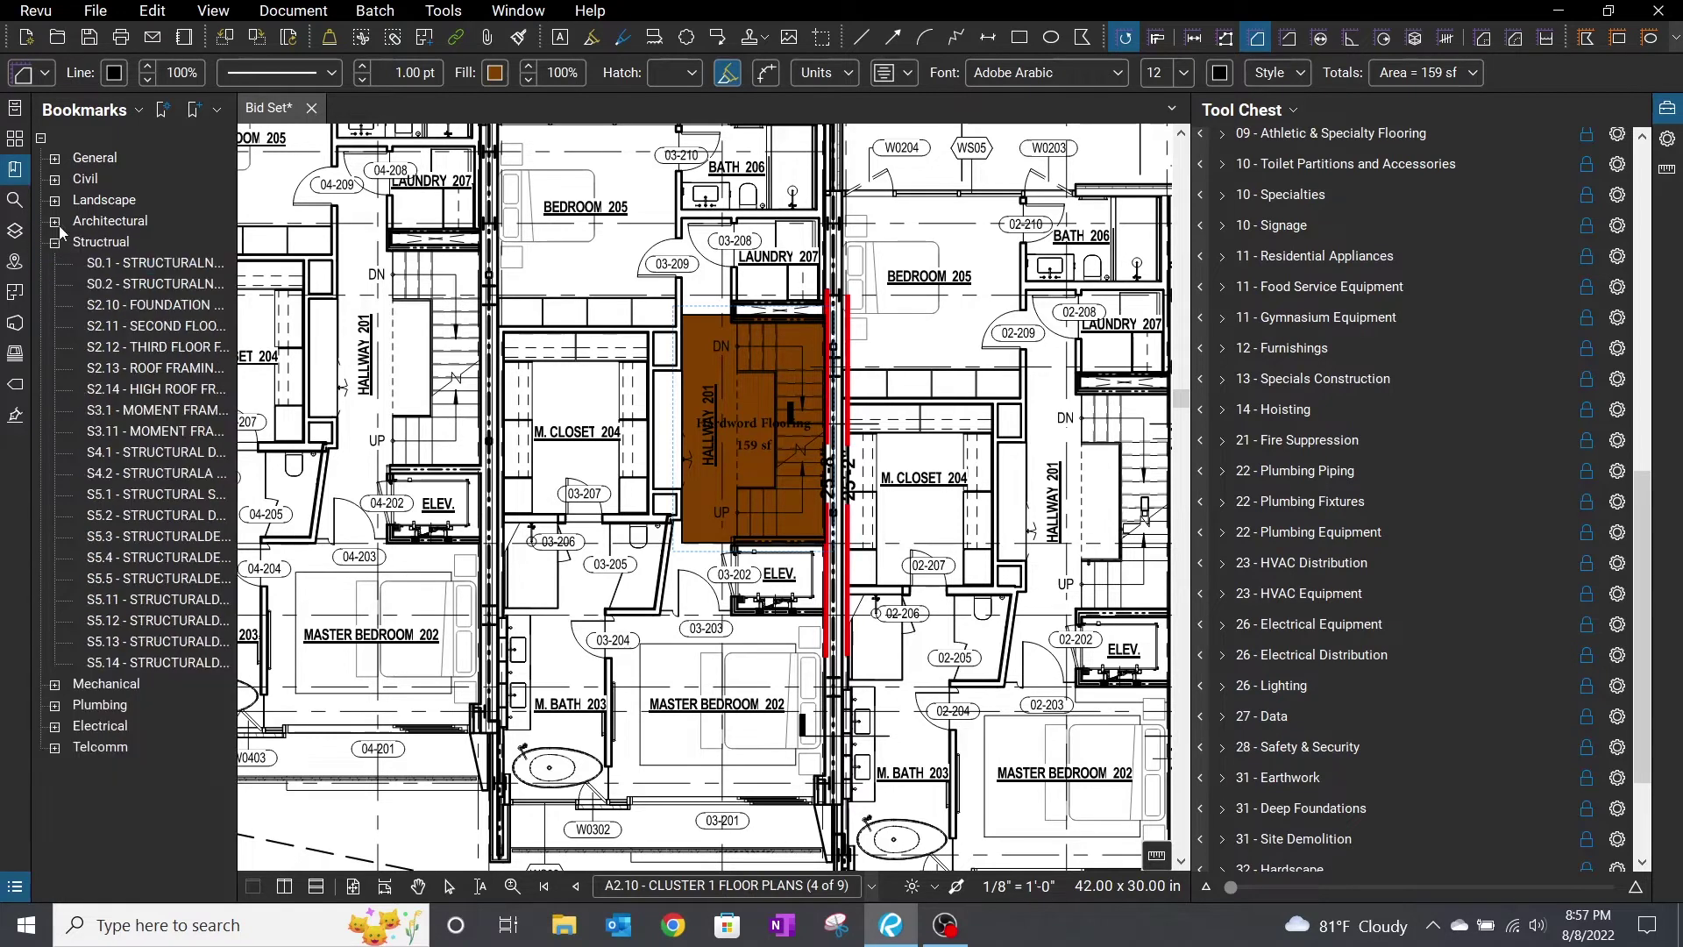
left_click(54, 706)
scroll(149, 701, "down", 1)
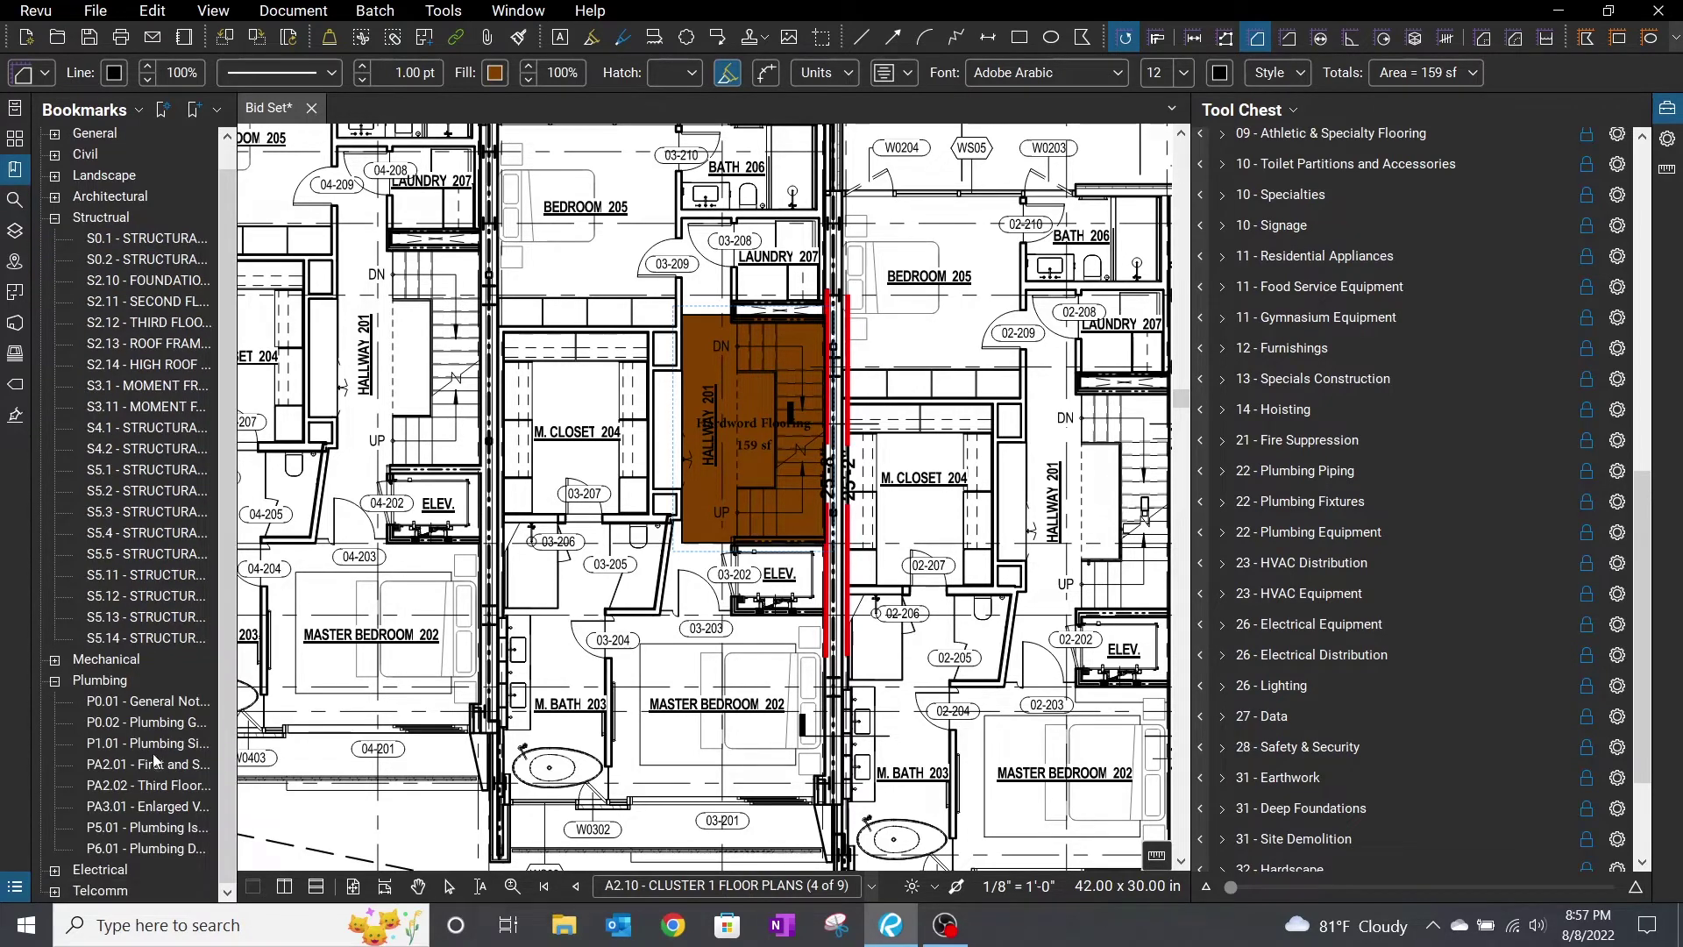
left_click(145, 768)
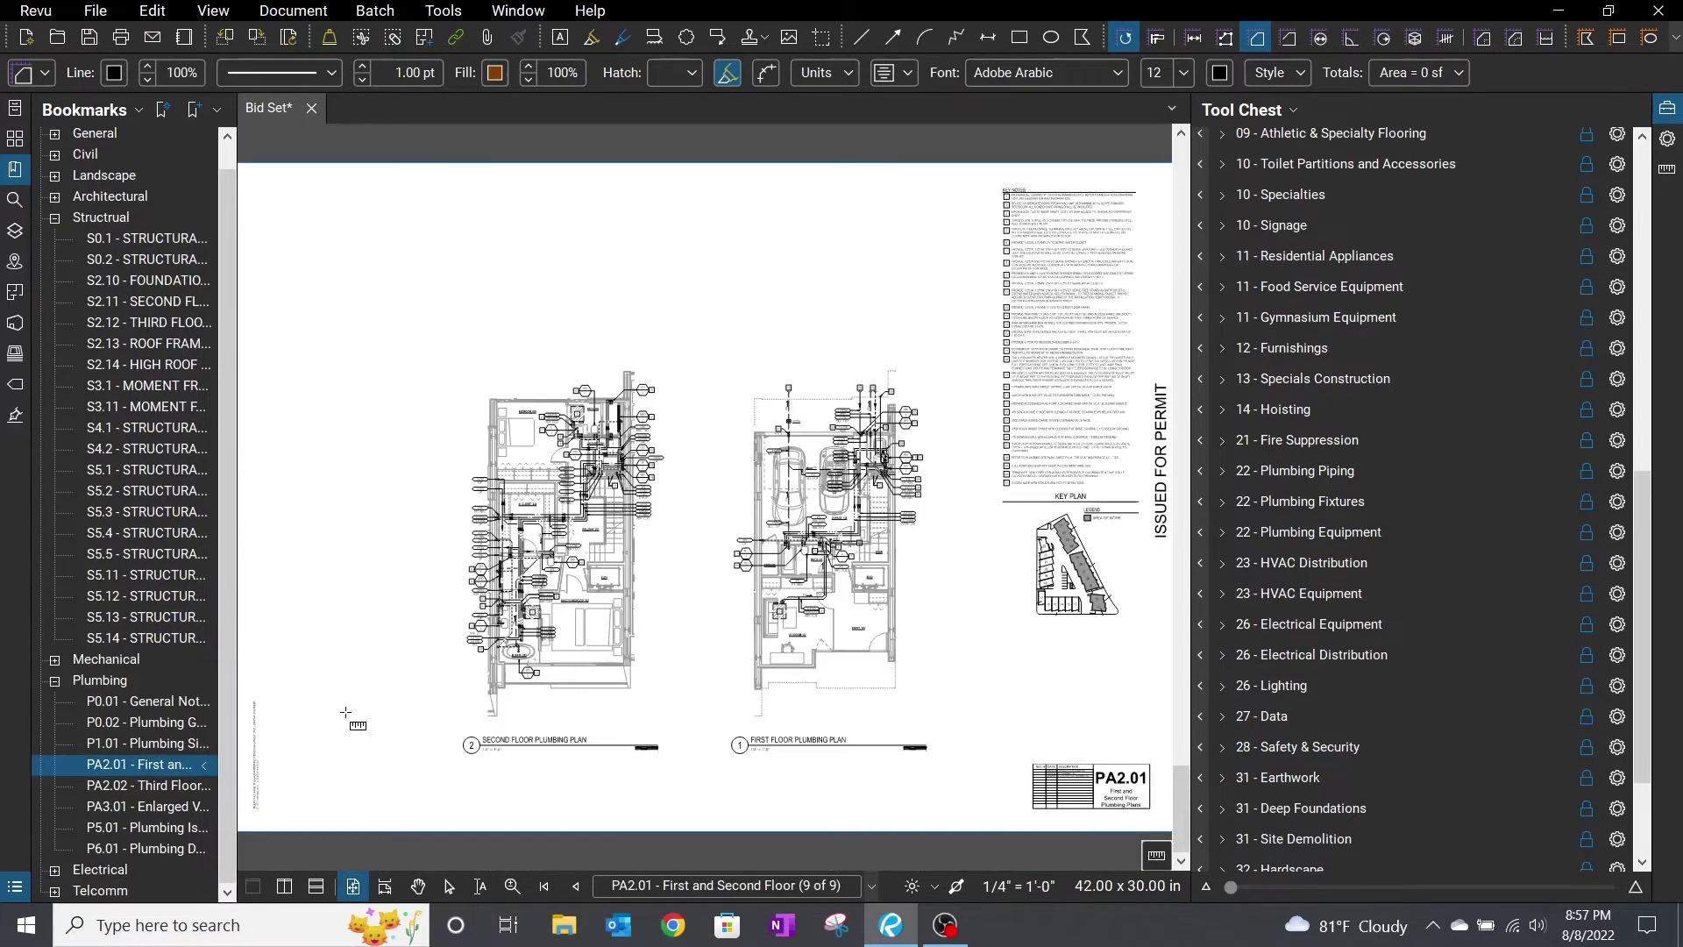
Step: Place Lav (Sink) counts from 22 - Plumbing Fixtures on the two M. Bath 203 lavatories on the second floor, and expand the 22 - Plumbing Piping set
scroll(536, 526, "up", 6)
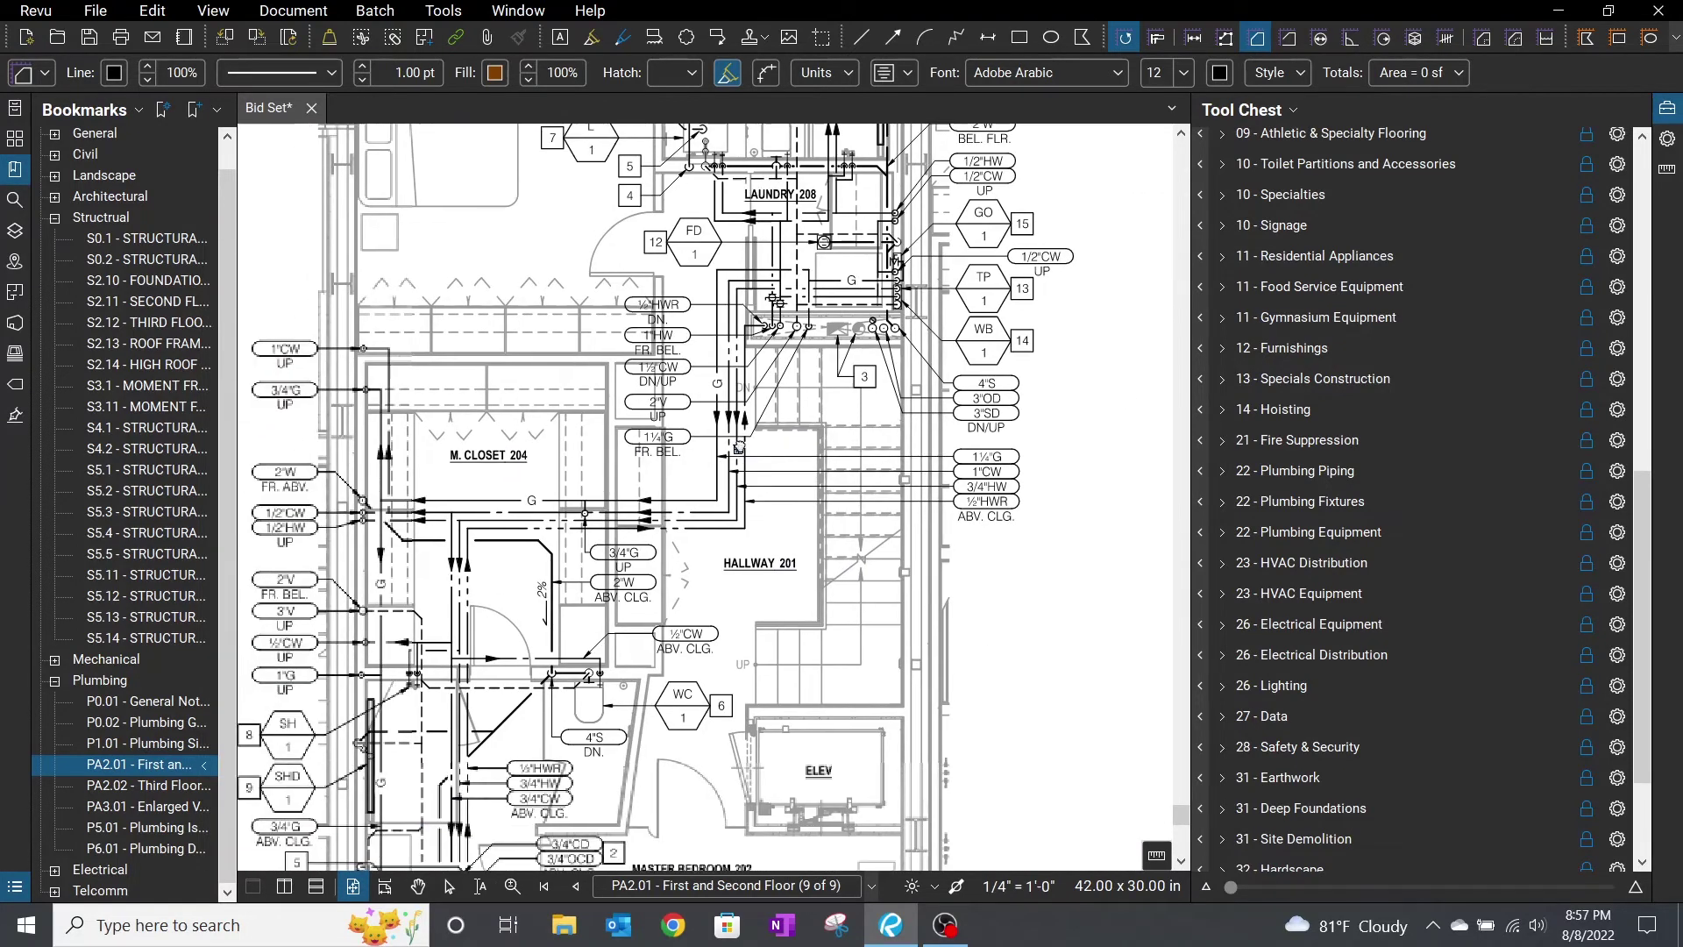
scroll(1331, 643, "down", 2)
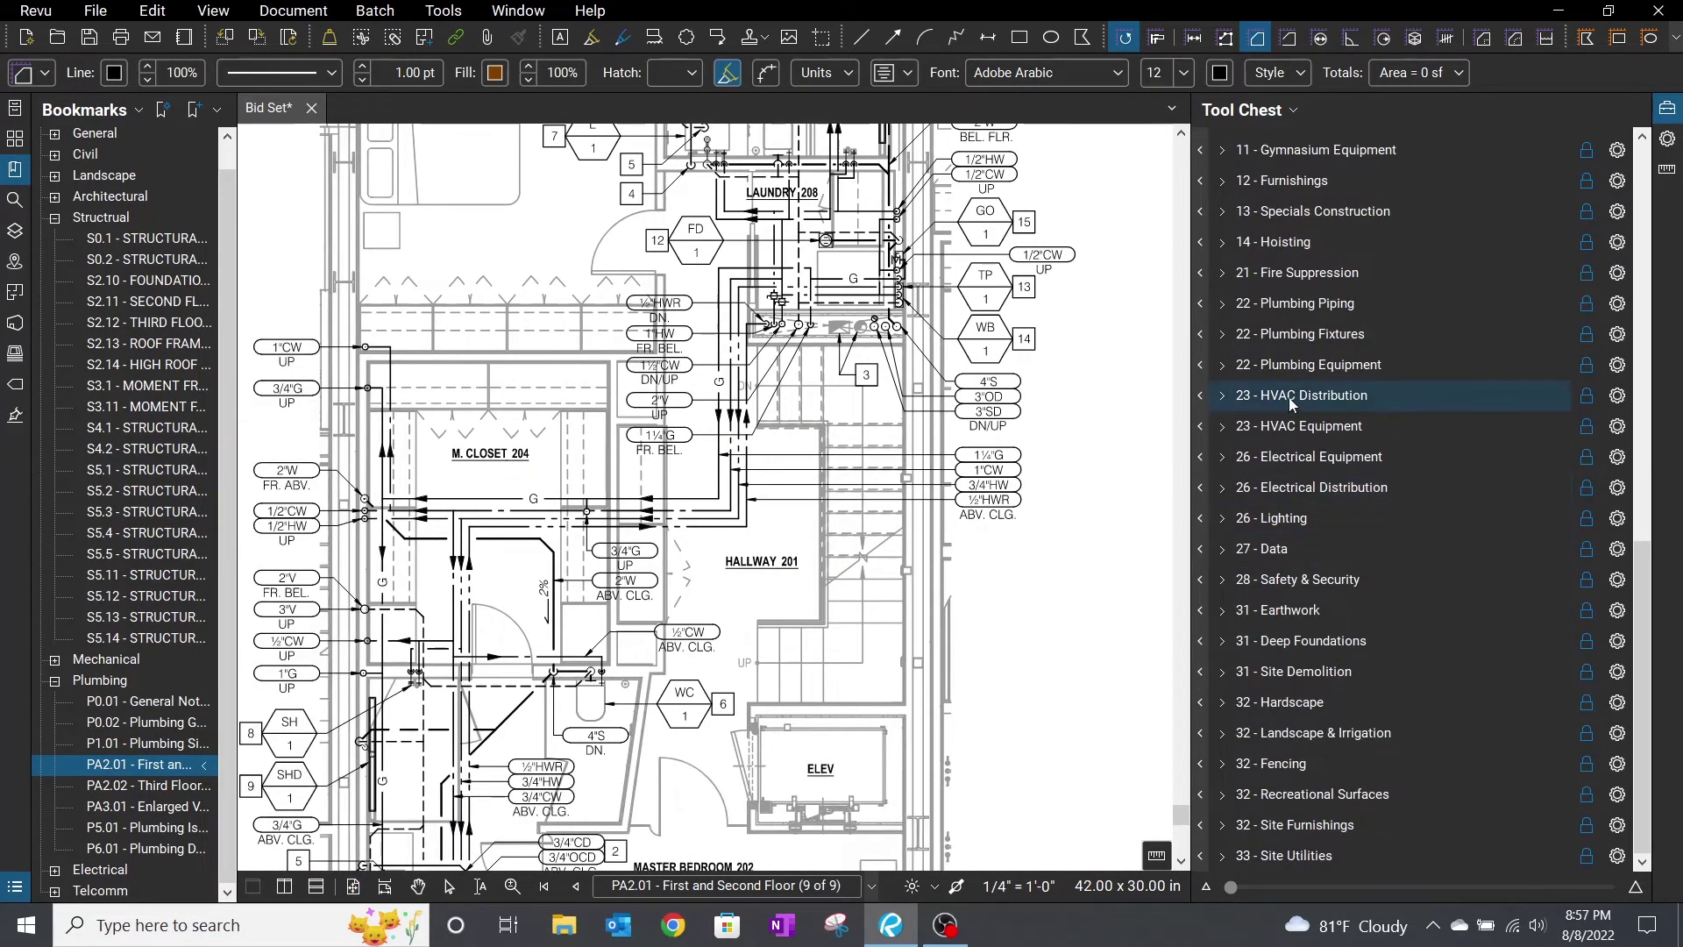
left_click(1315, 338)
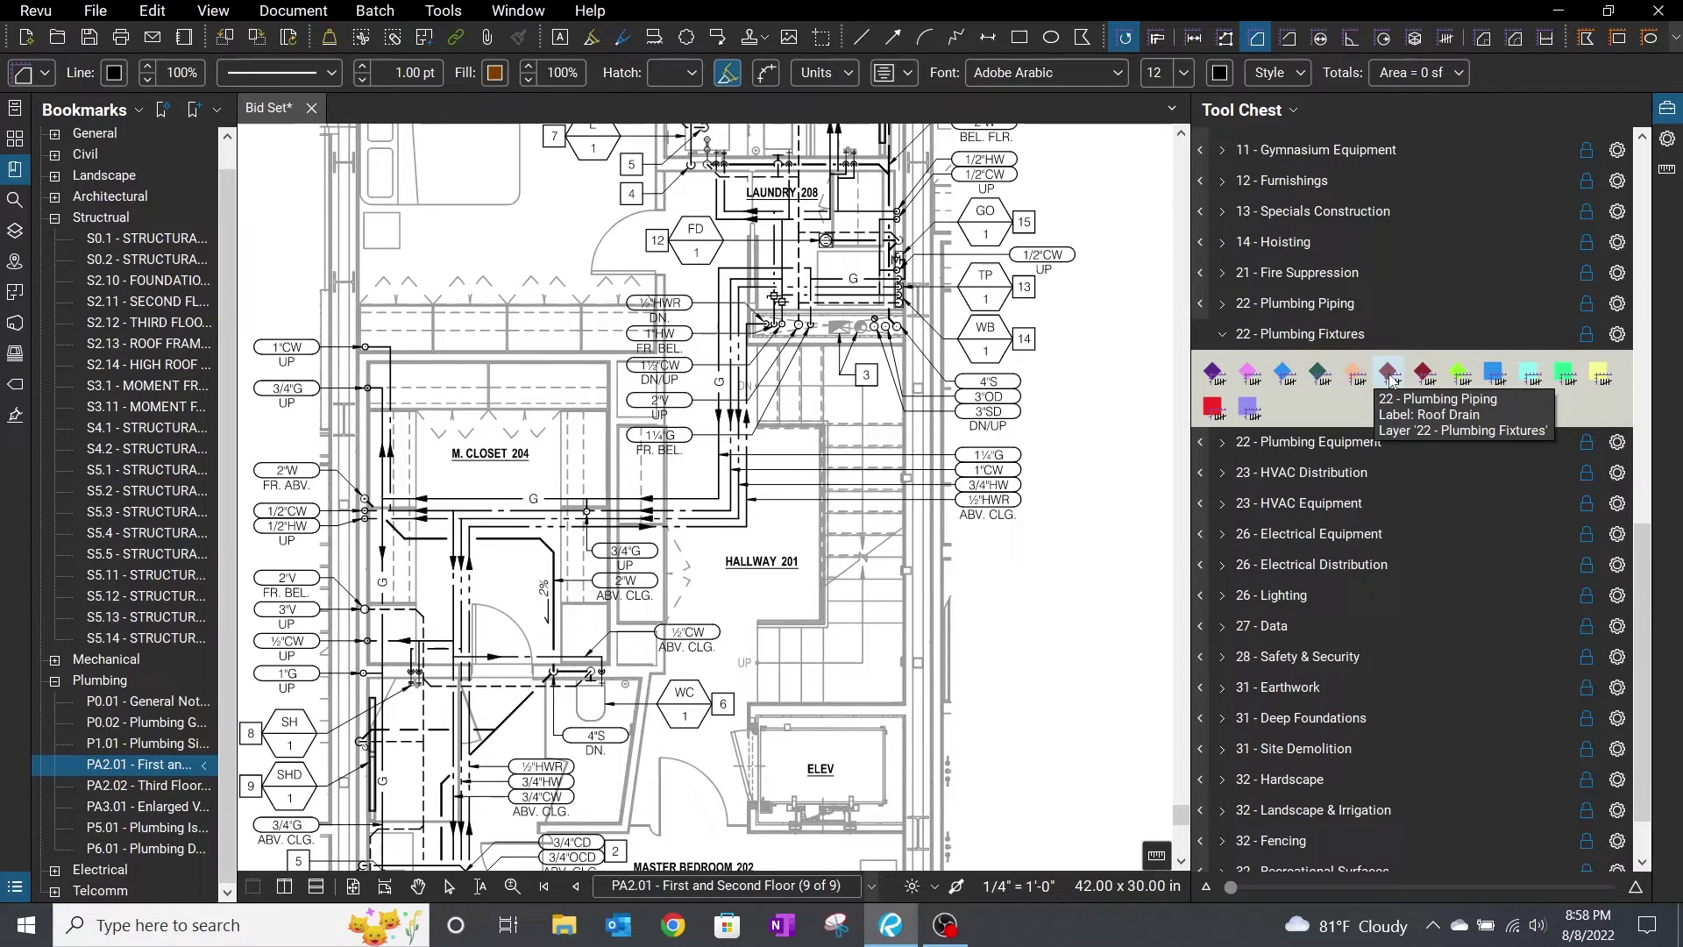
left_click(1213, 373)
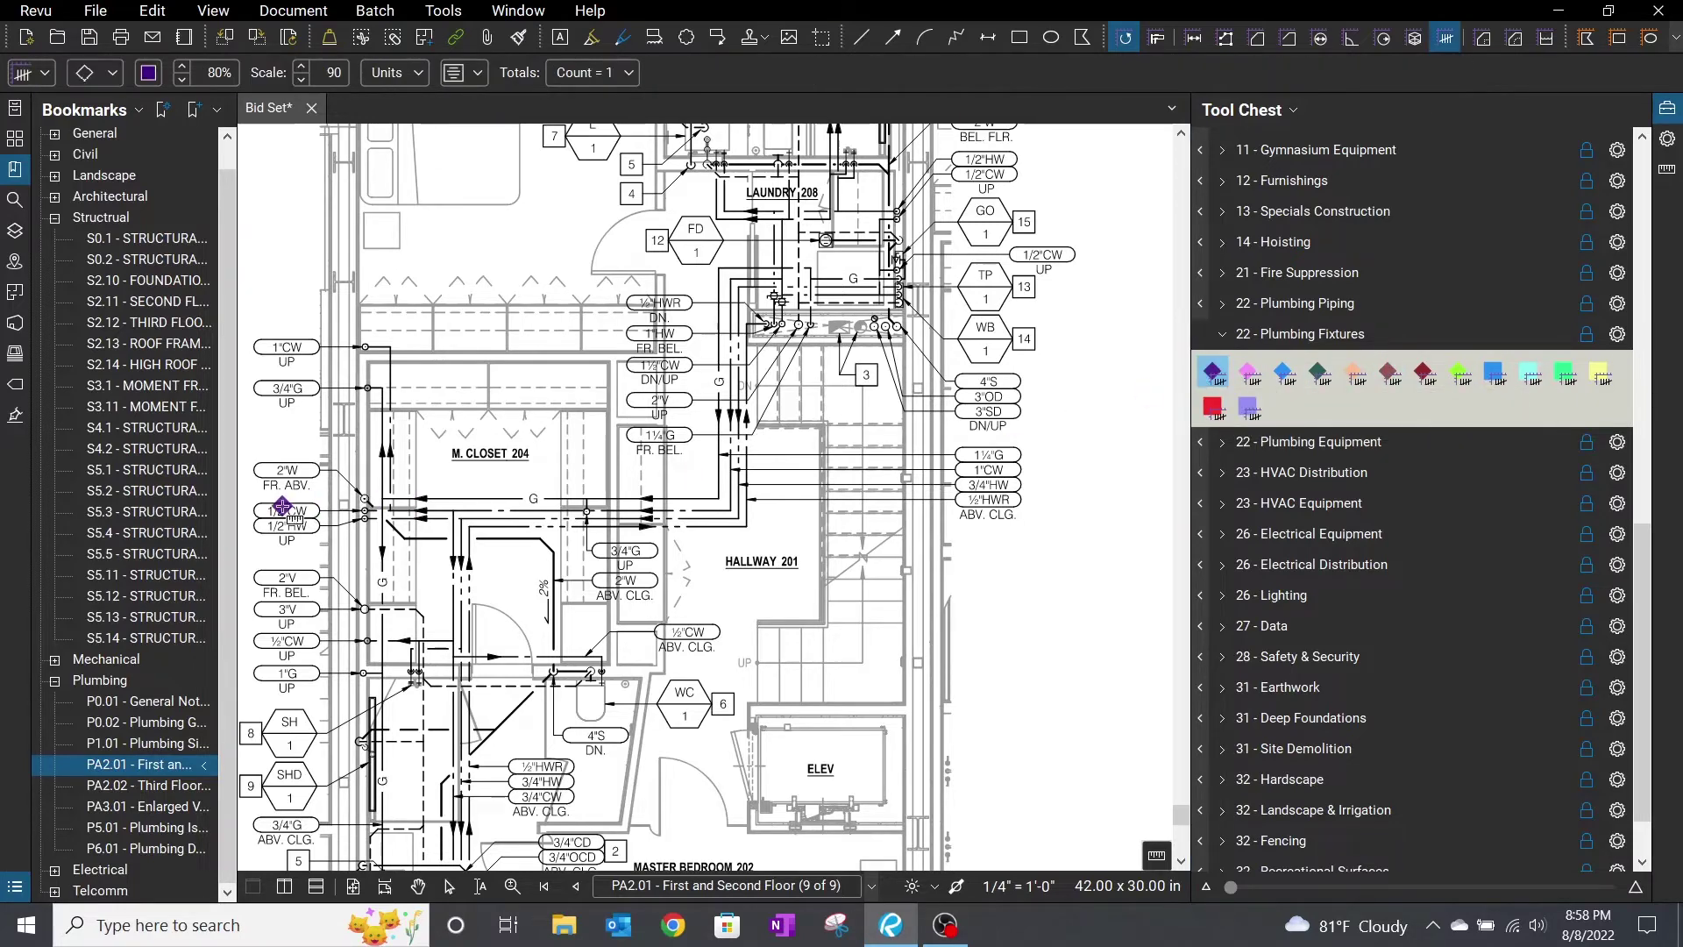
scroll(530, 474, "up", 4)
scroll(820, 552, "down", 4)
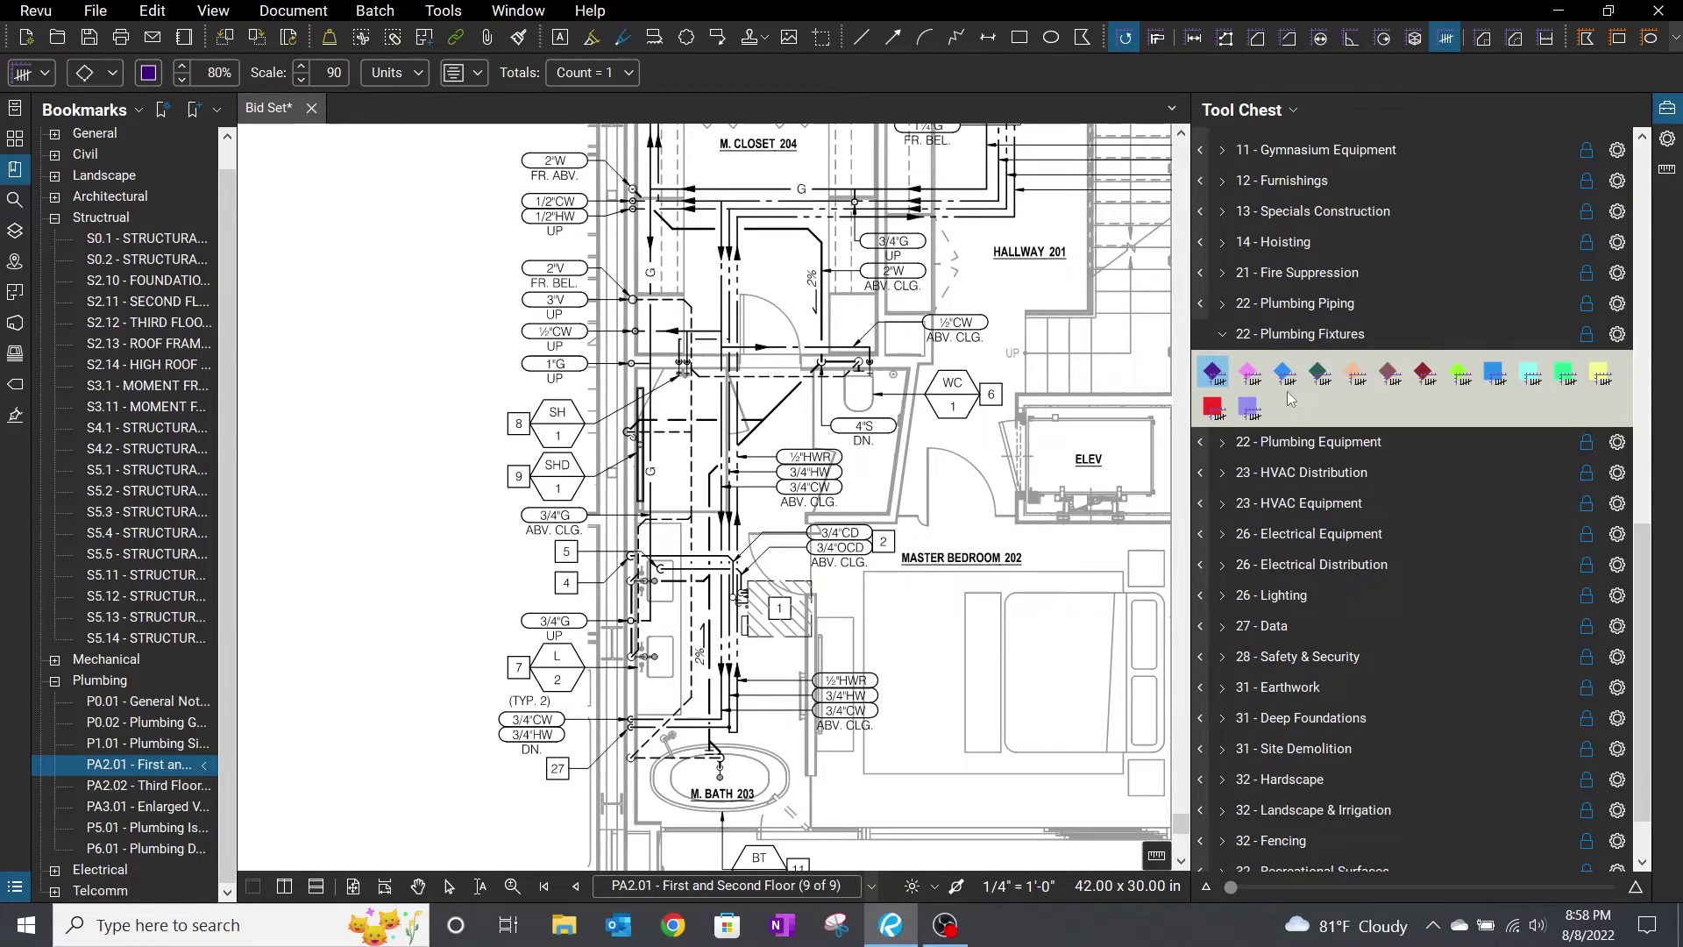
left_click(1249, 372)
left_click(662, 650)
left_click(661, 576)
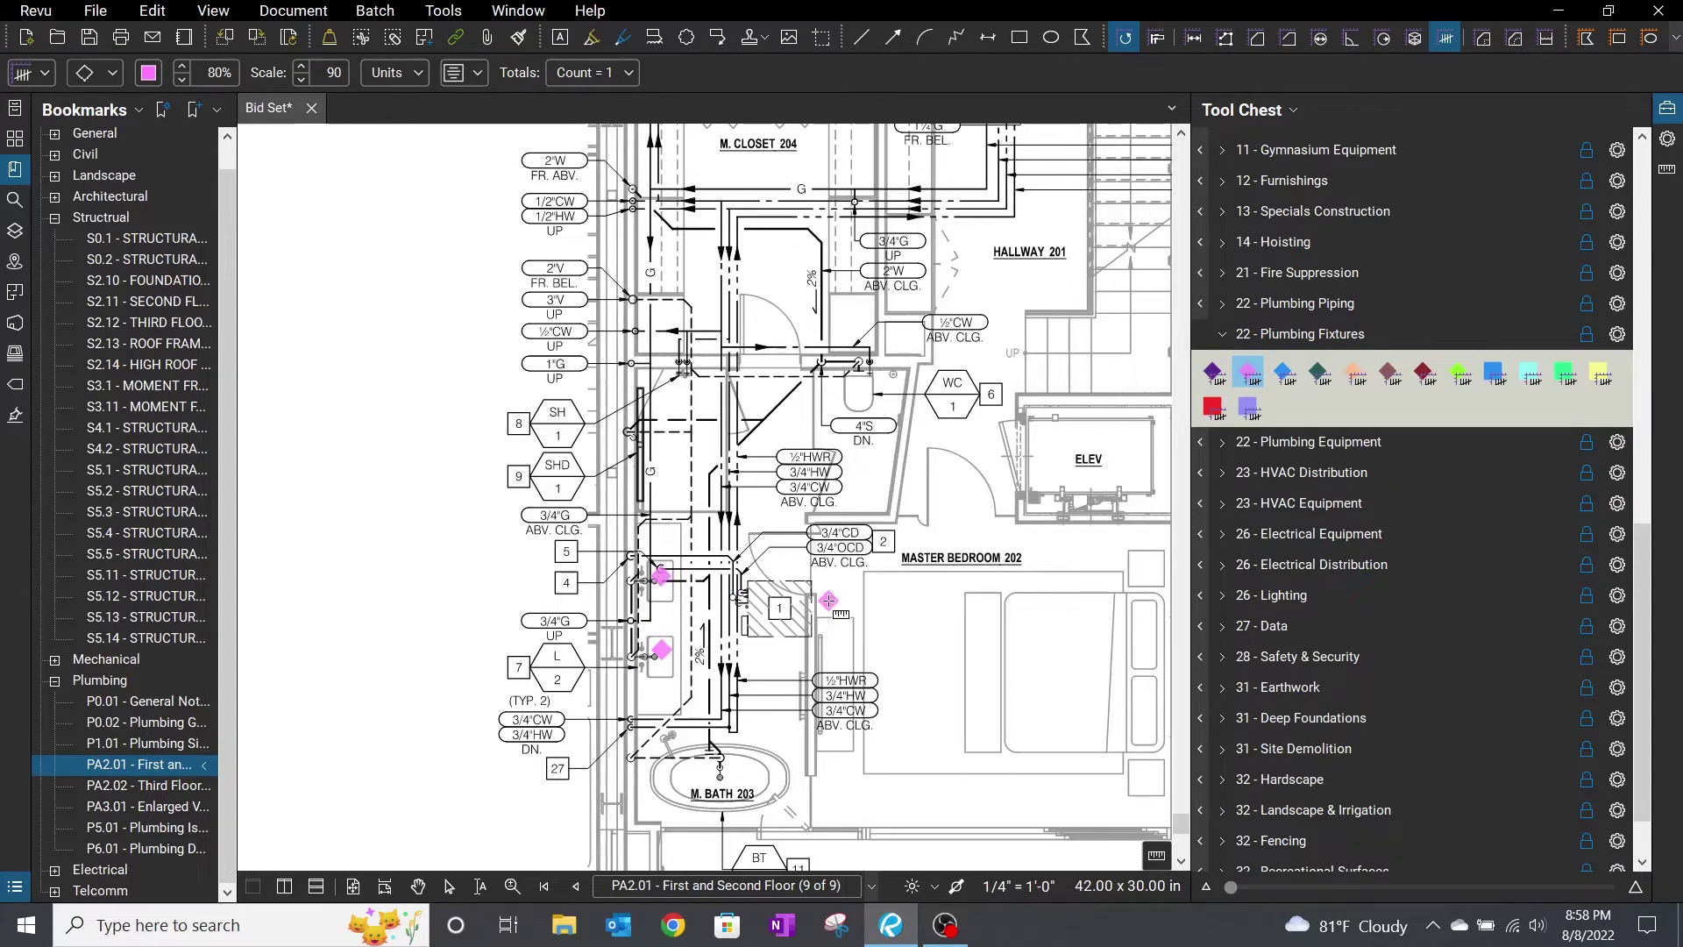
key("Escape")
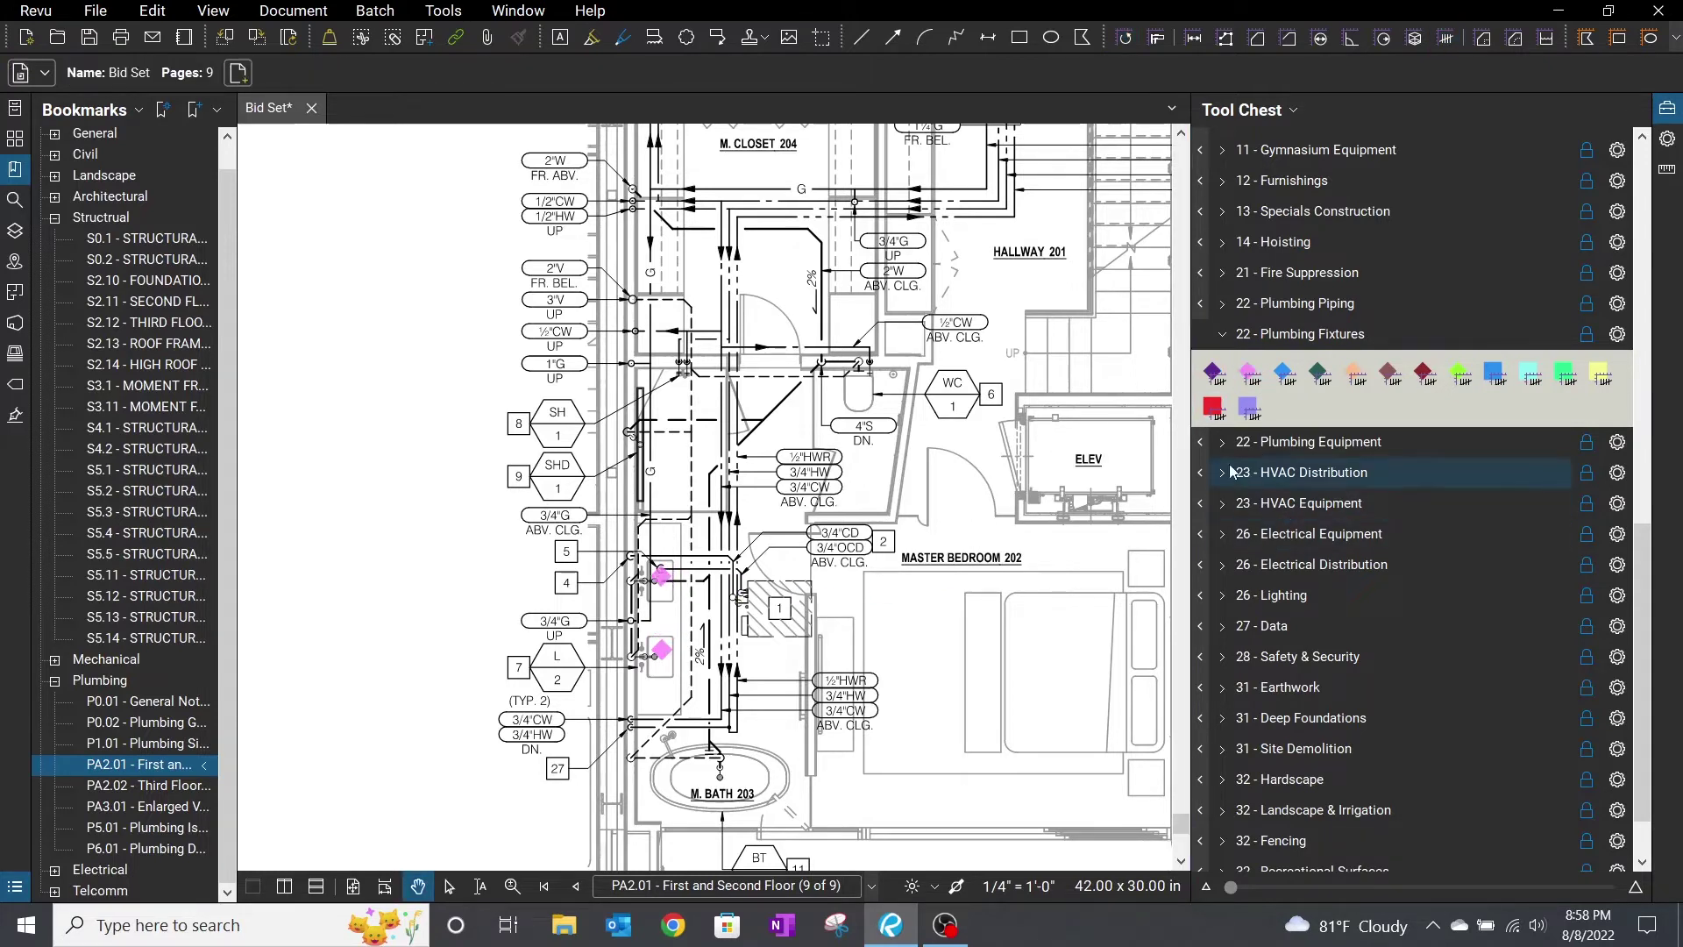
left_click(1223, 304)
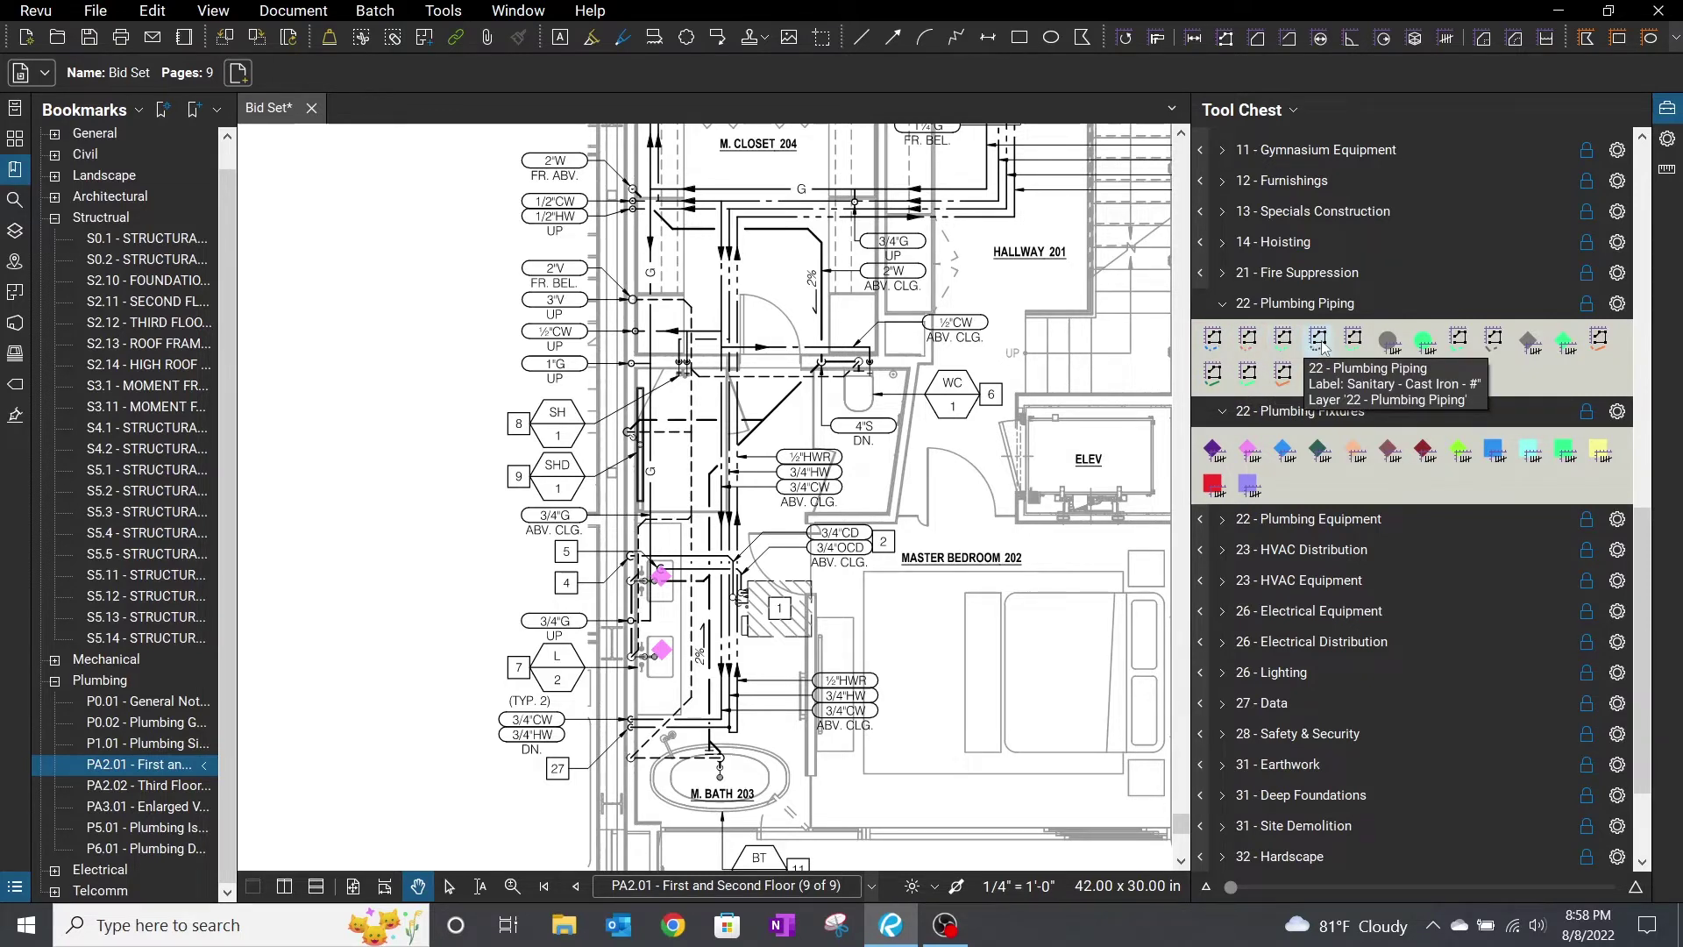
left_click(1213, 337)
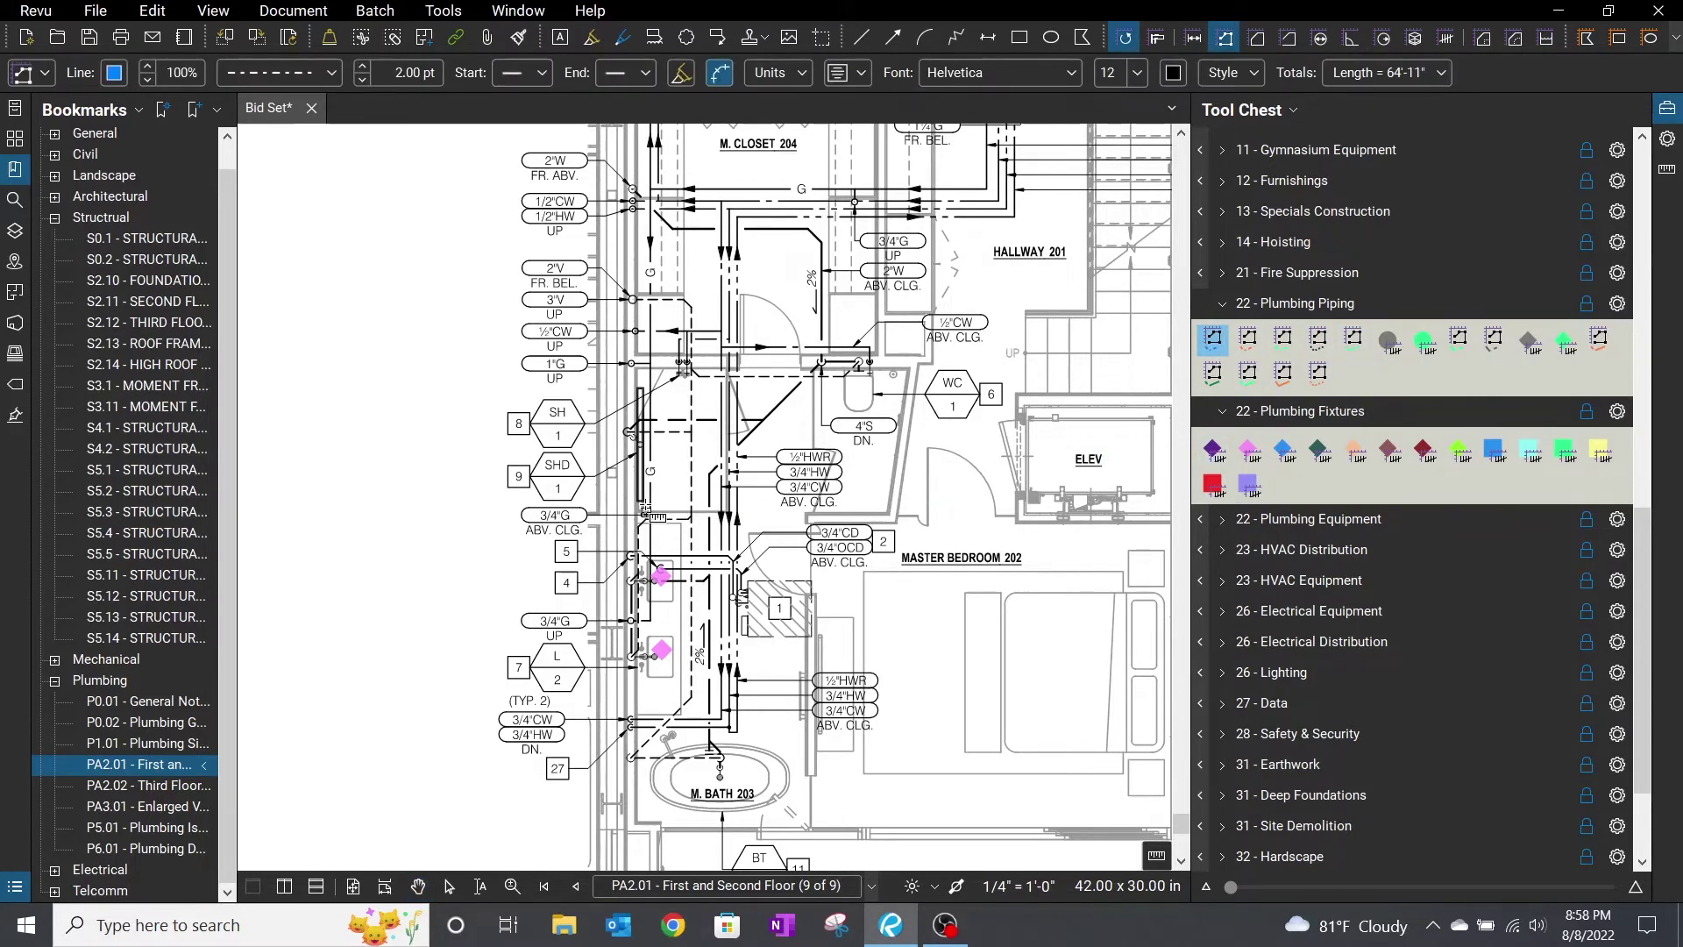
left_click(631, 620)
left_click(652, 620)
key("Escape")
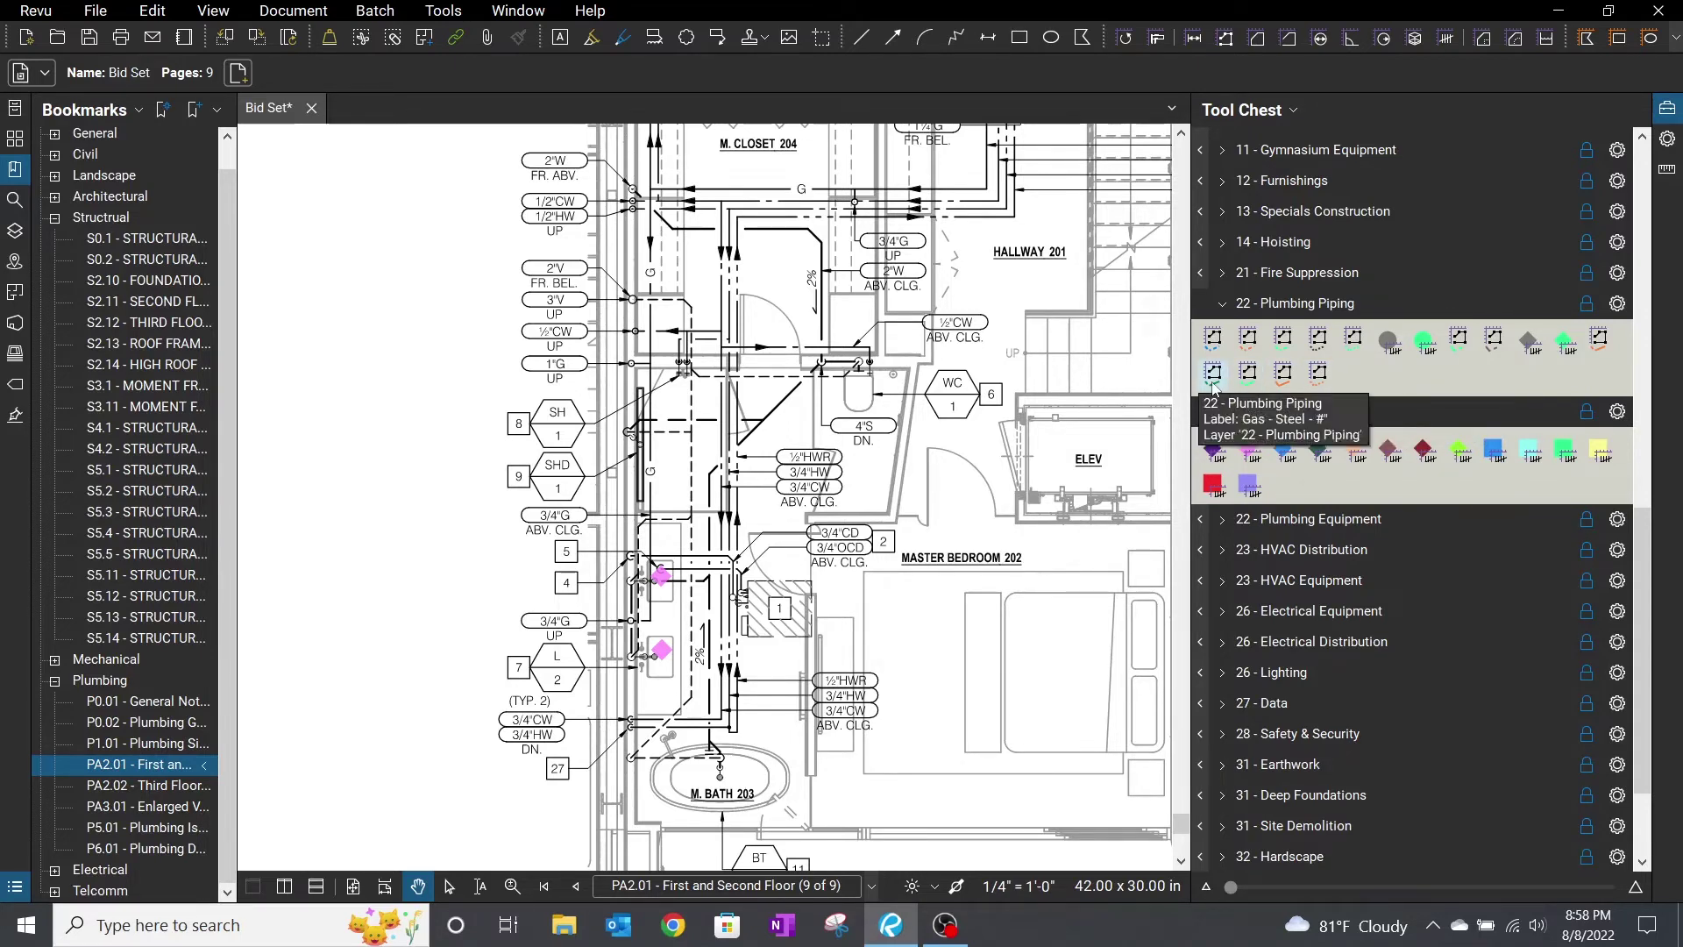
Step: Measure the 3/4" gas line from its riser along M. Bath 203, about 10'-0", with the Gas - Copper tool from 22 - Plumbing Piping
left_click(1597, 343)
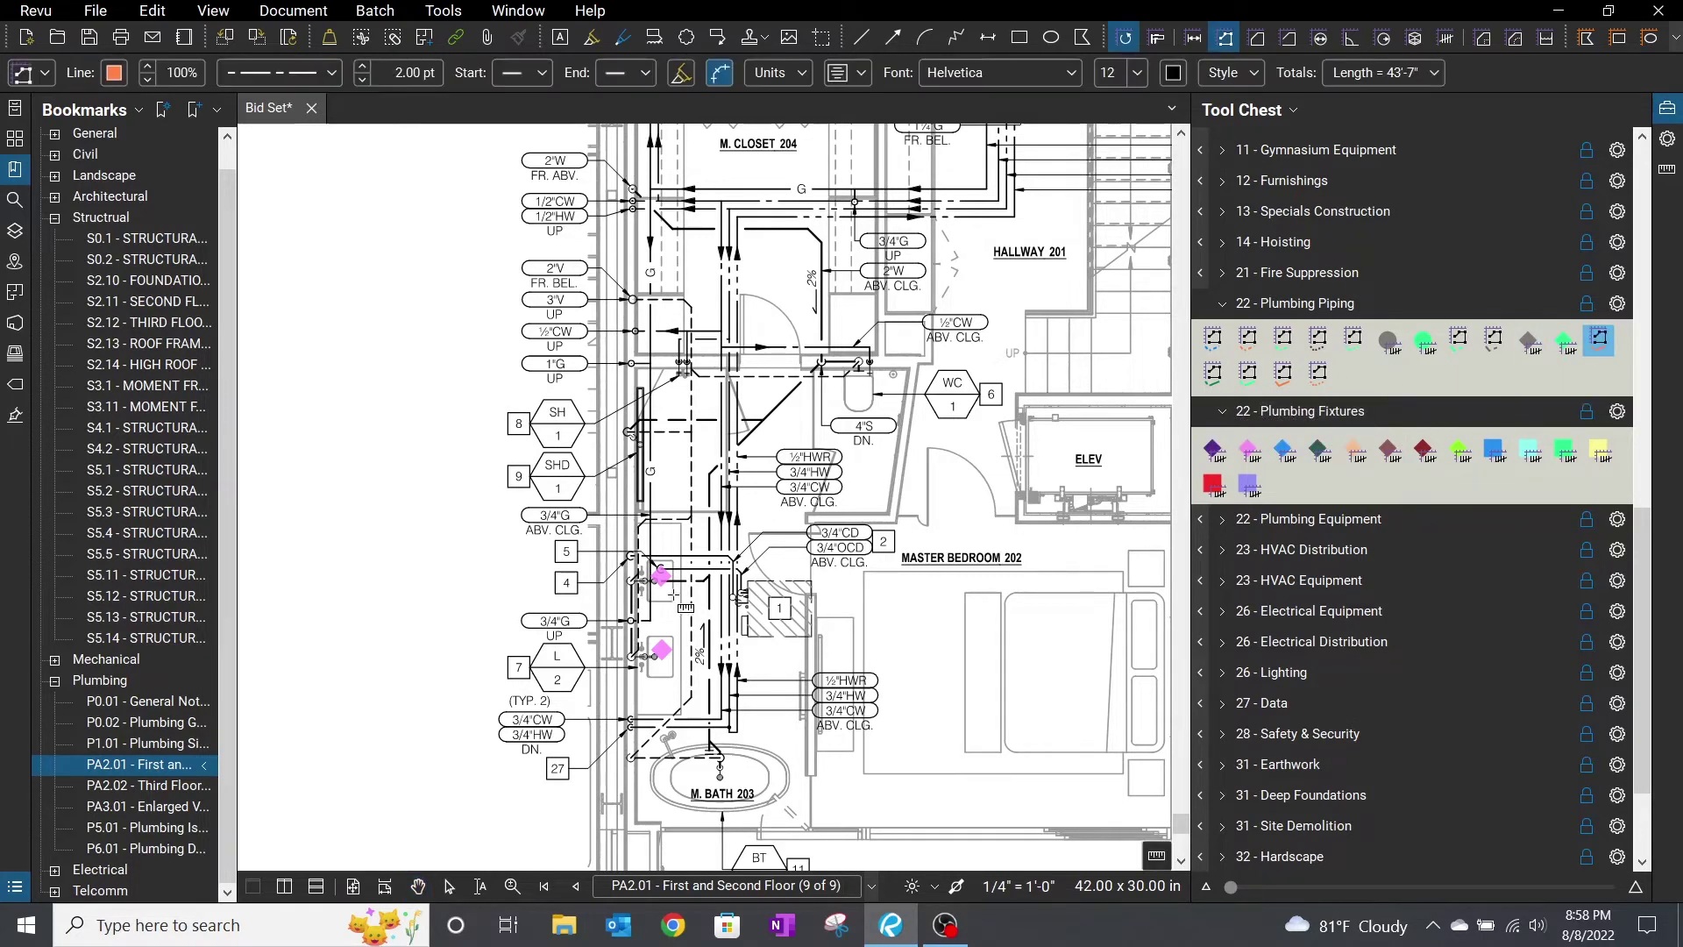
scroll(640, 636, "up", 3)
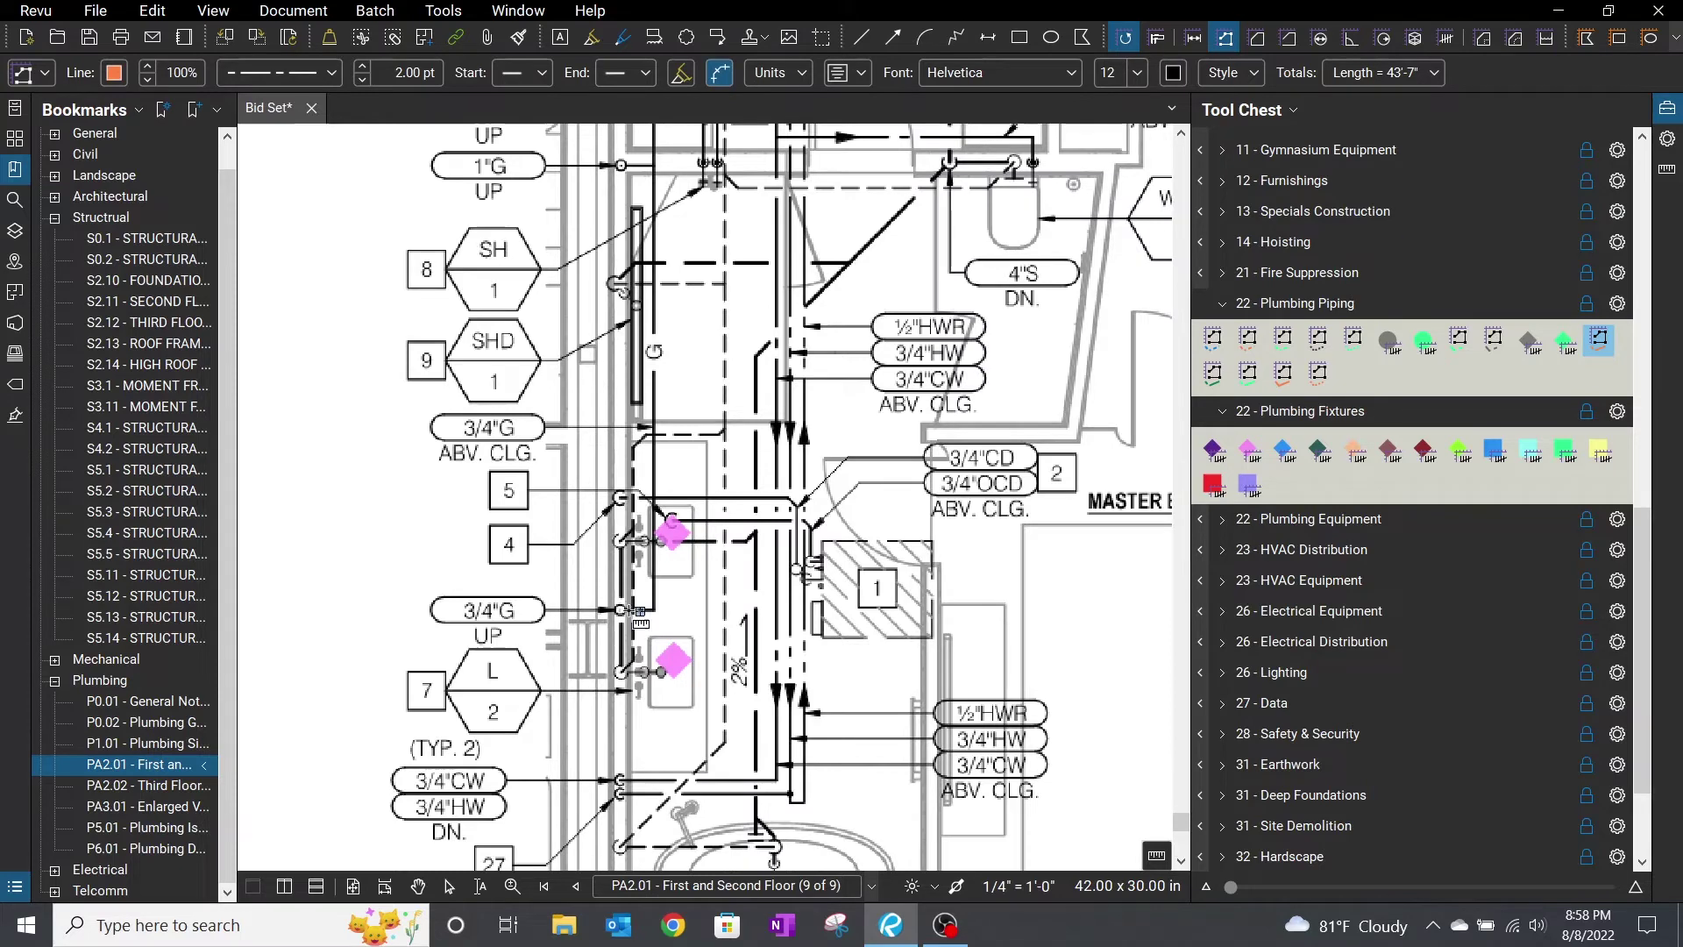
left_click(631, 620)
left_click_drag(712, 389, 723, 553)
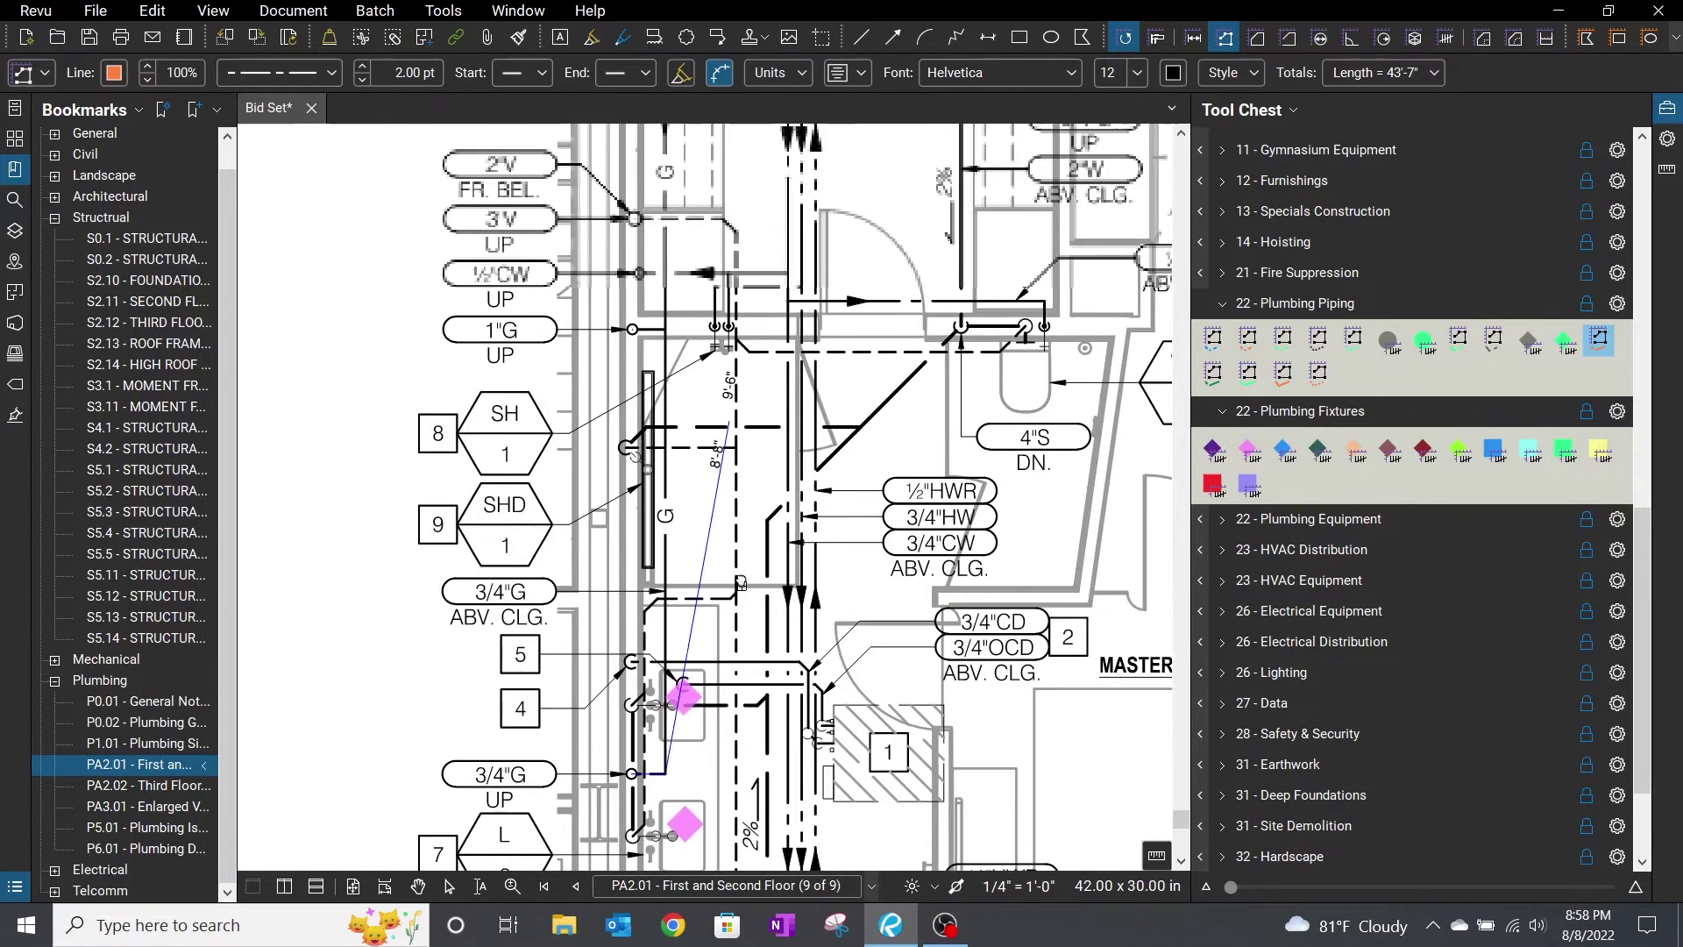
double_click(665, 396)
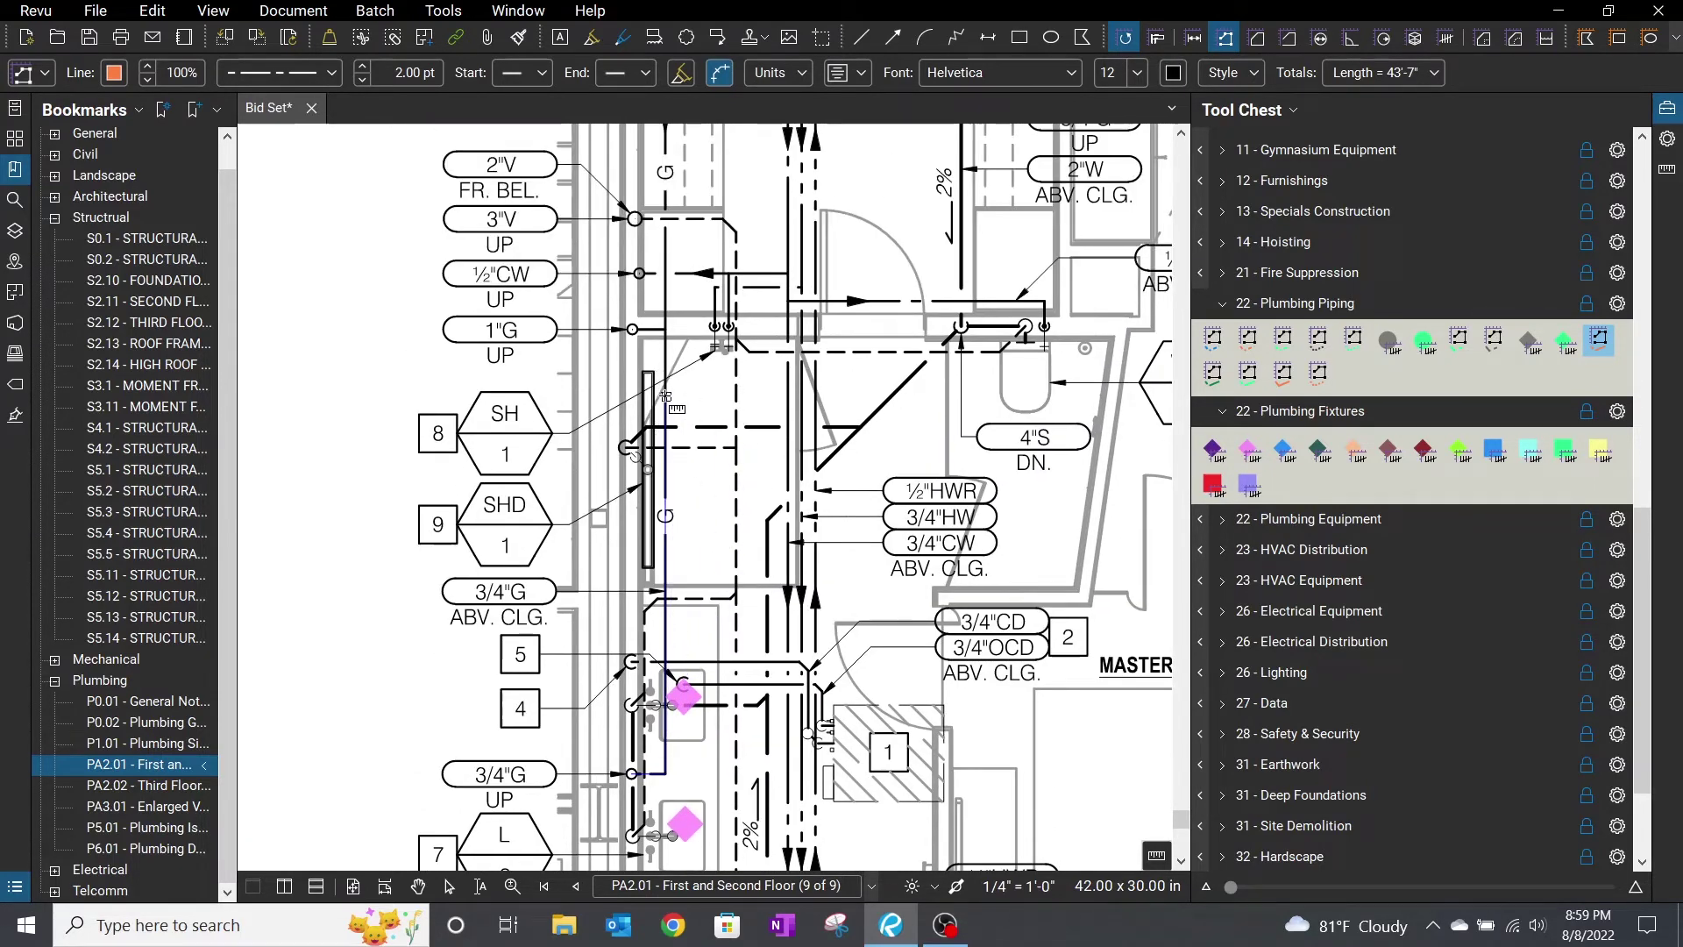
left_click_drag(745, 552, 784, 422)
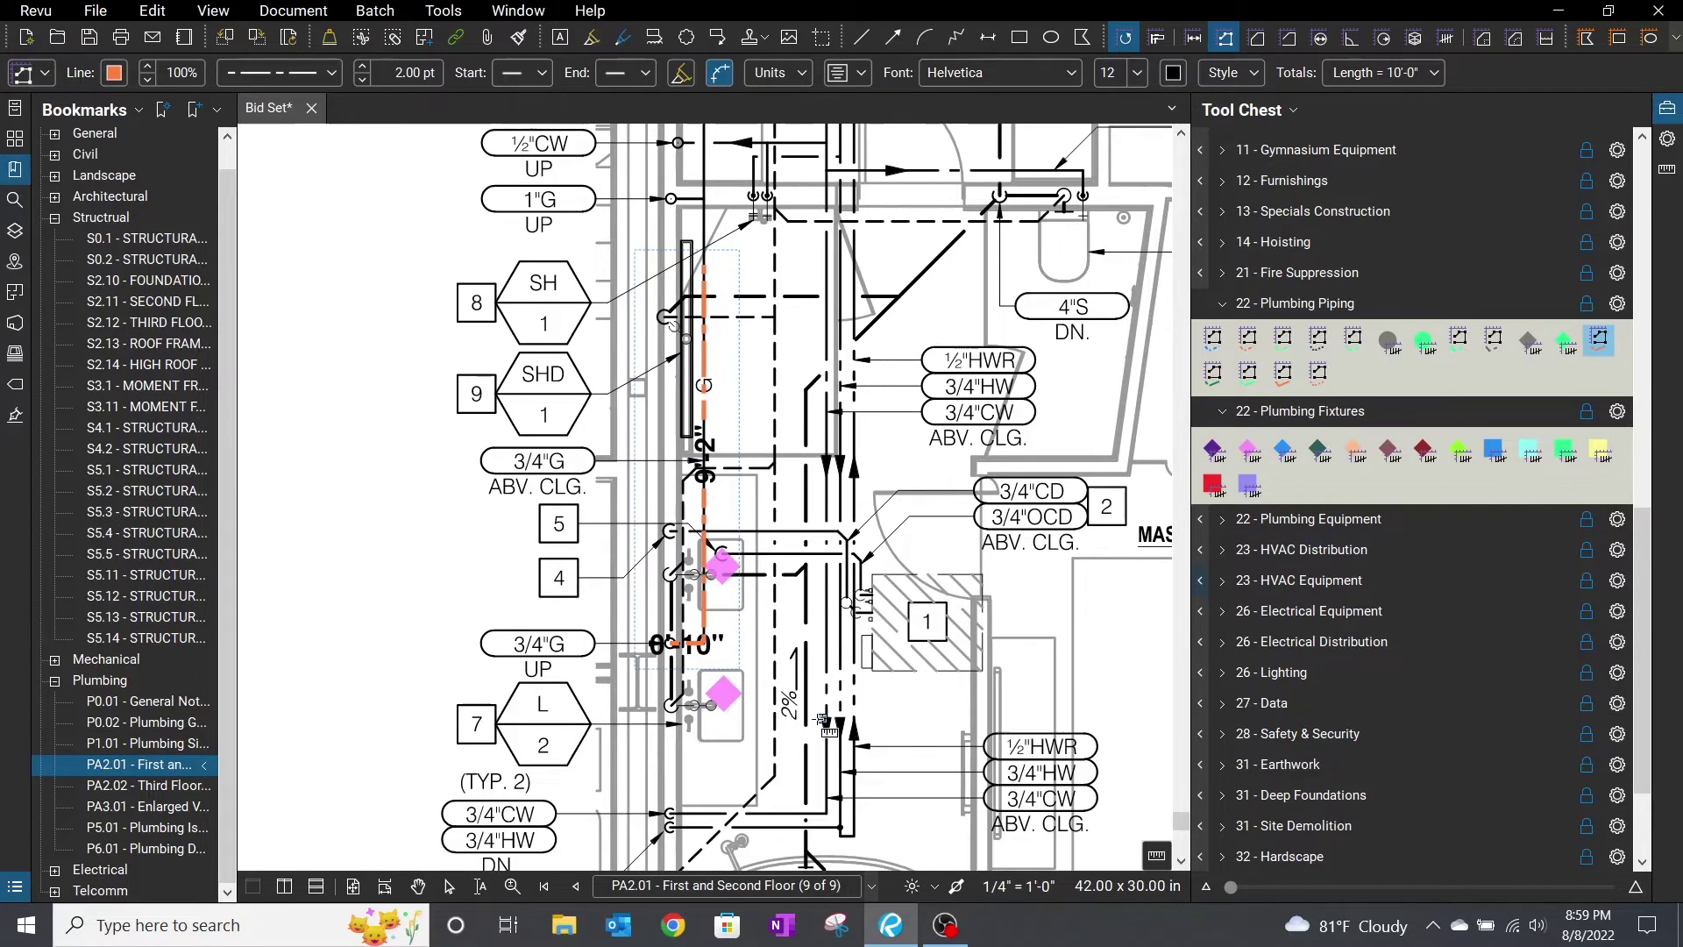
key("Escape")
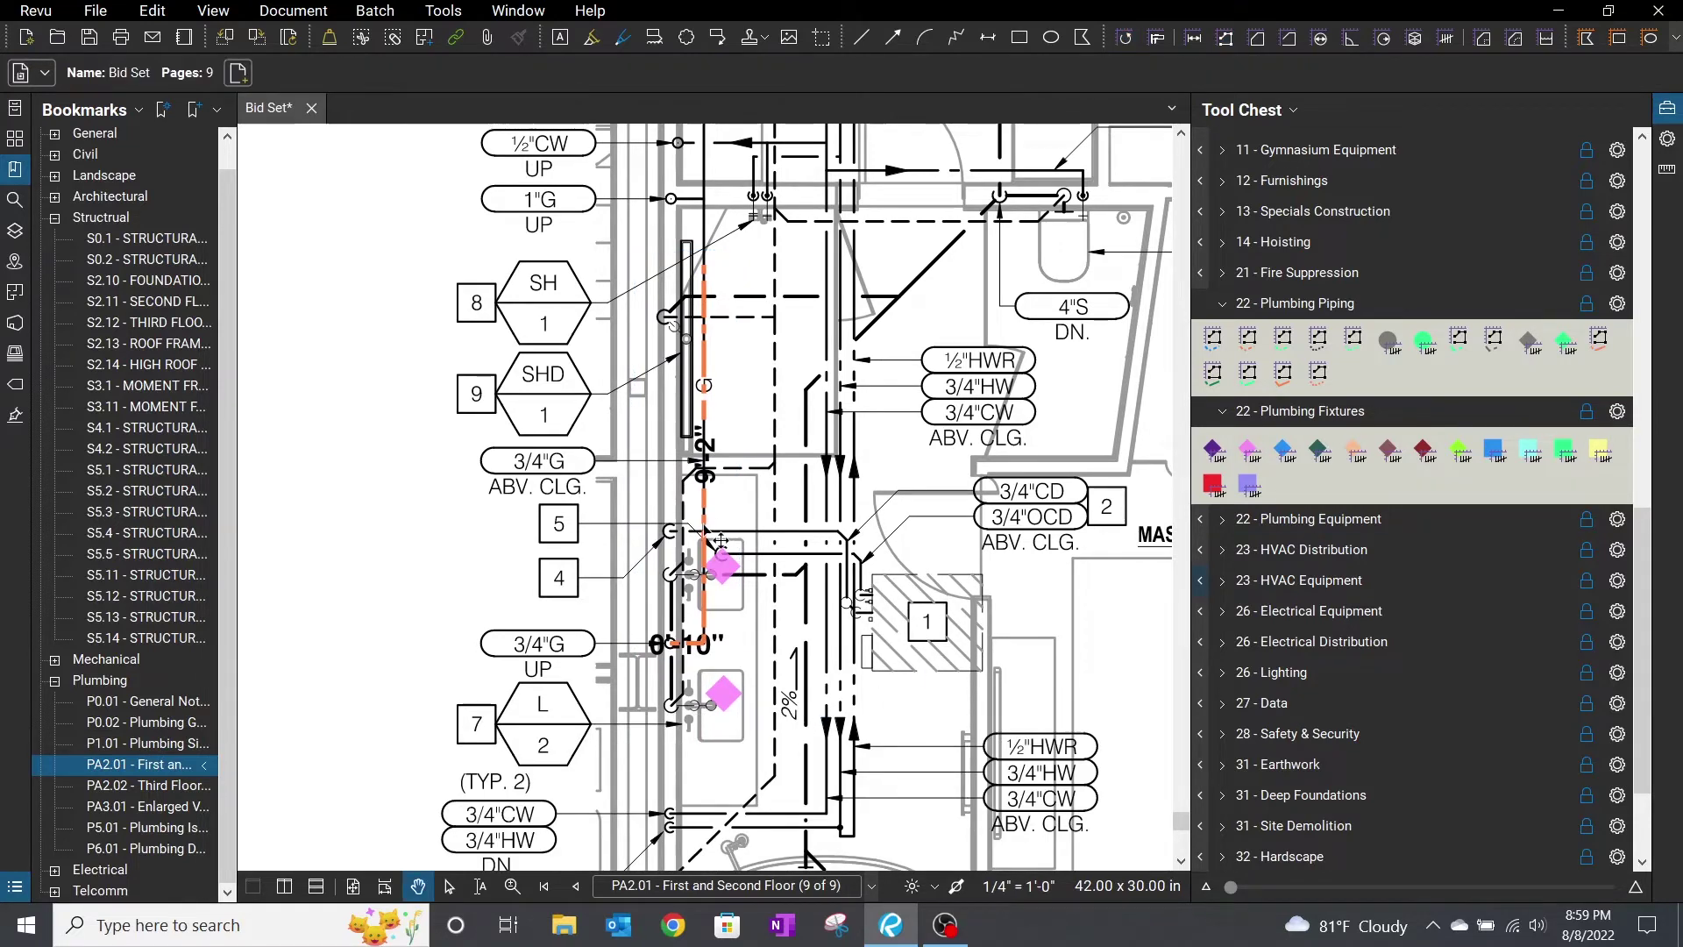
Step: Change the label of the gas line measurement to Gas - Copper - 3/4" in its properties
left_click(705, 536)
left_click(1667, 139)
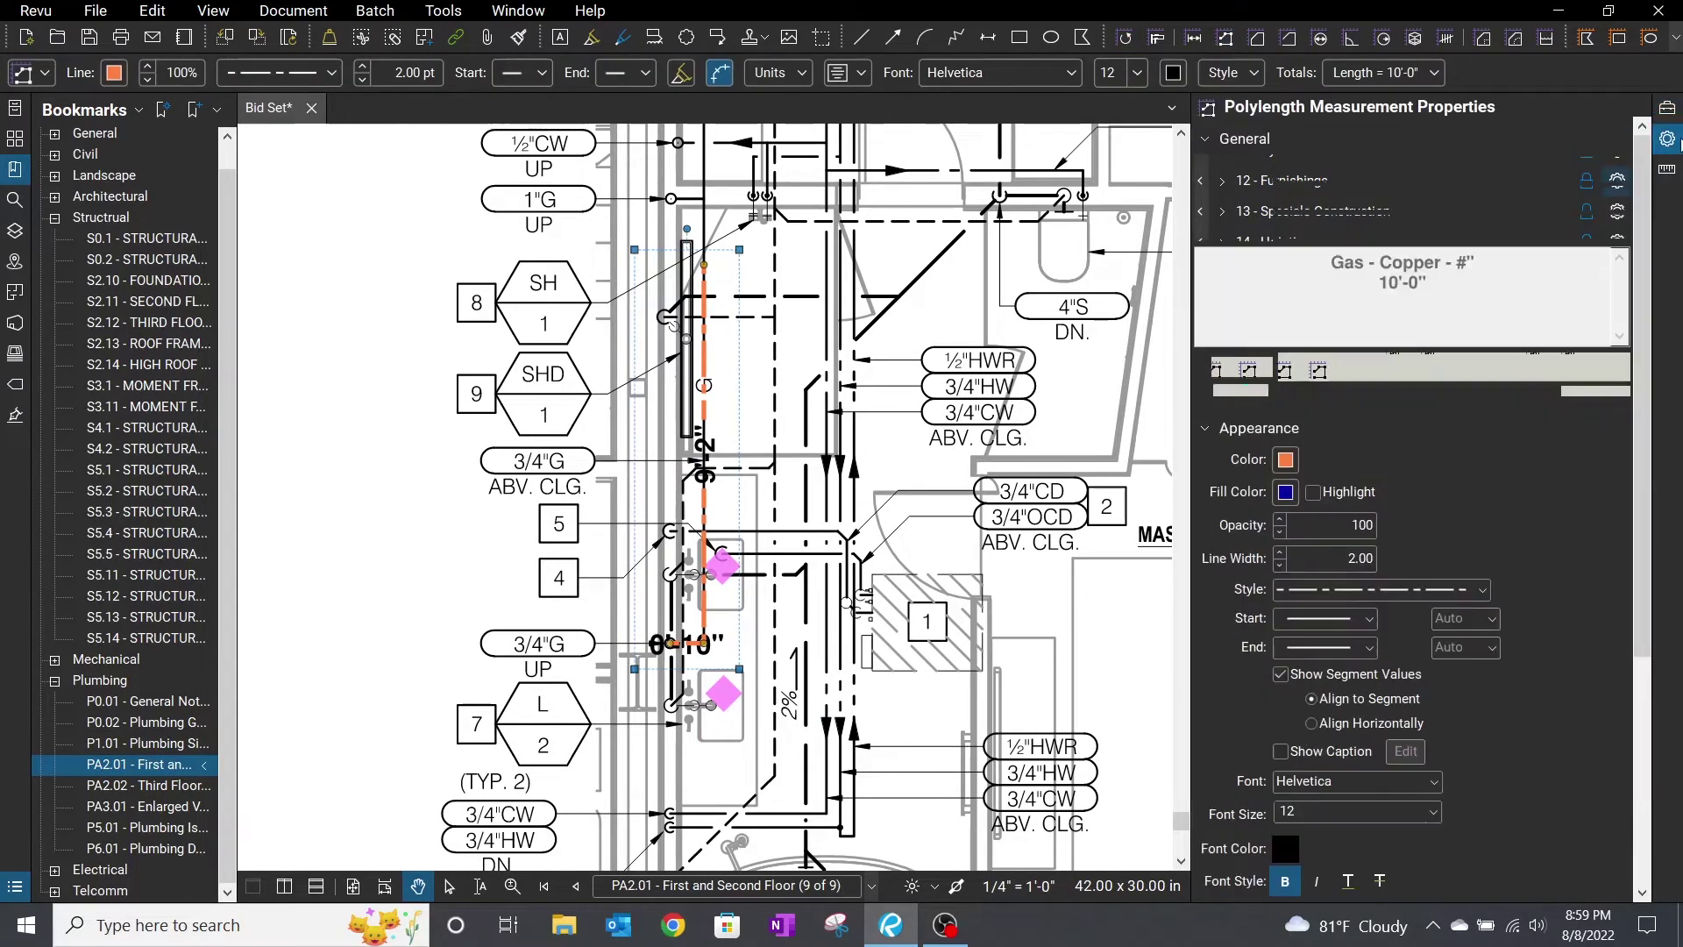
left_click(1377, 227)
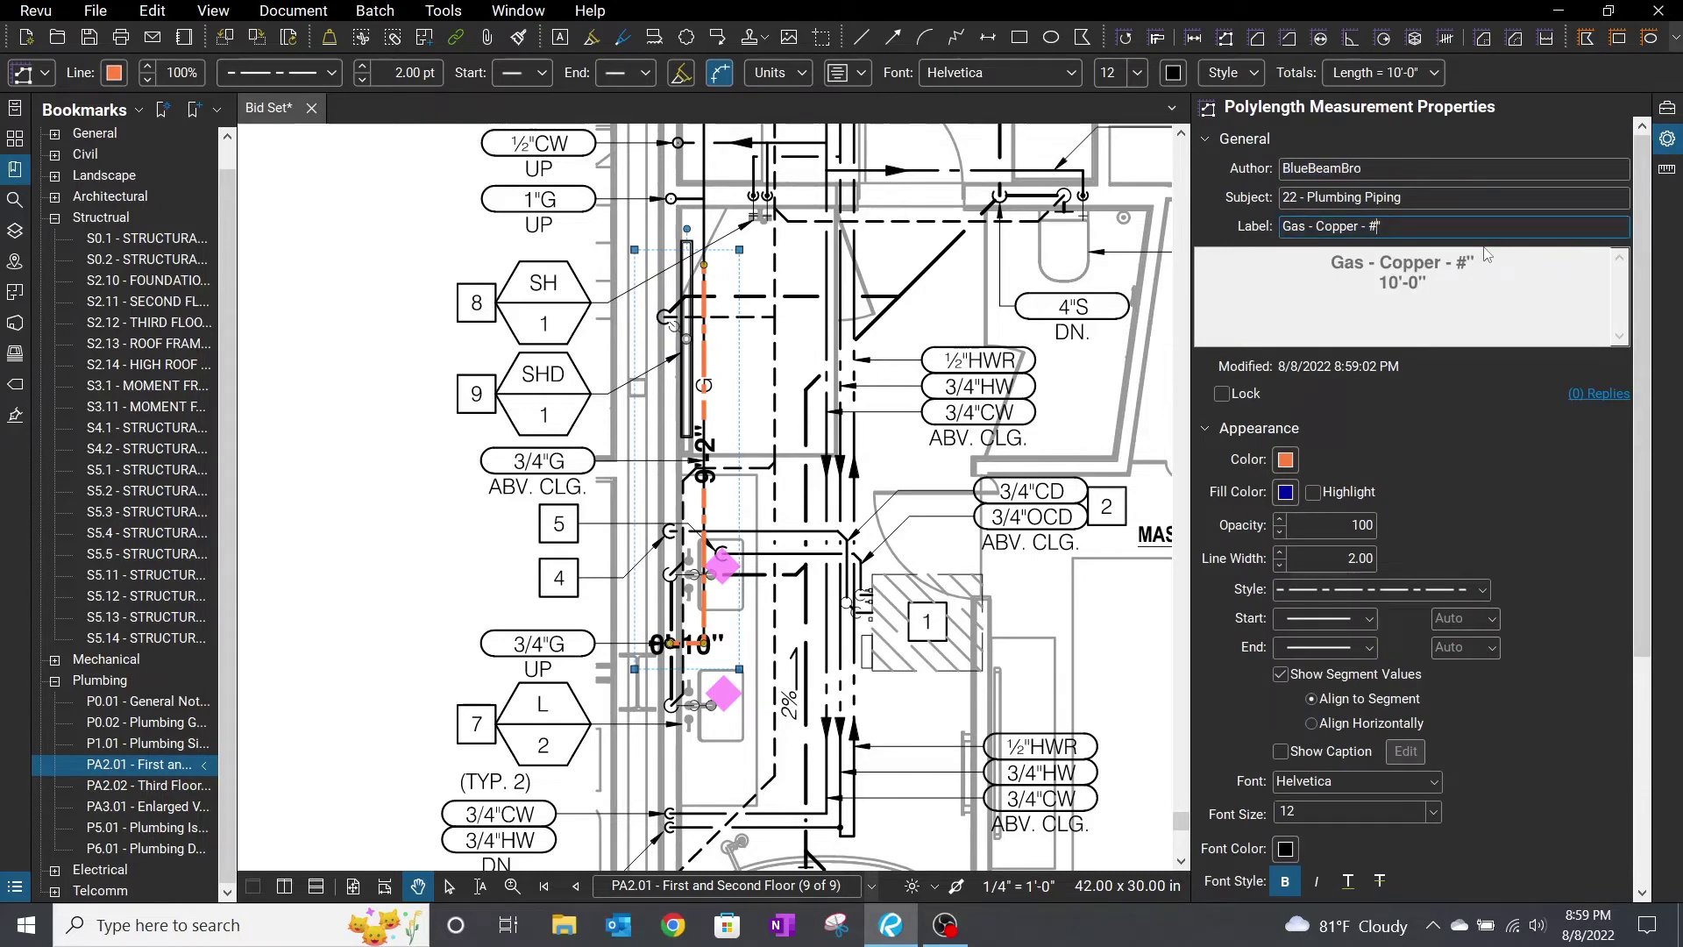
type("3/4")
key("Return")
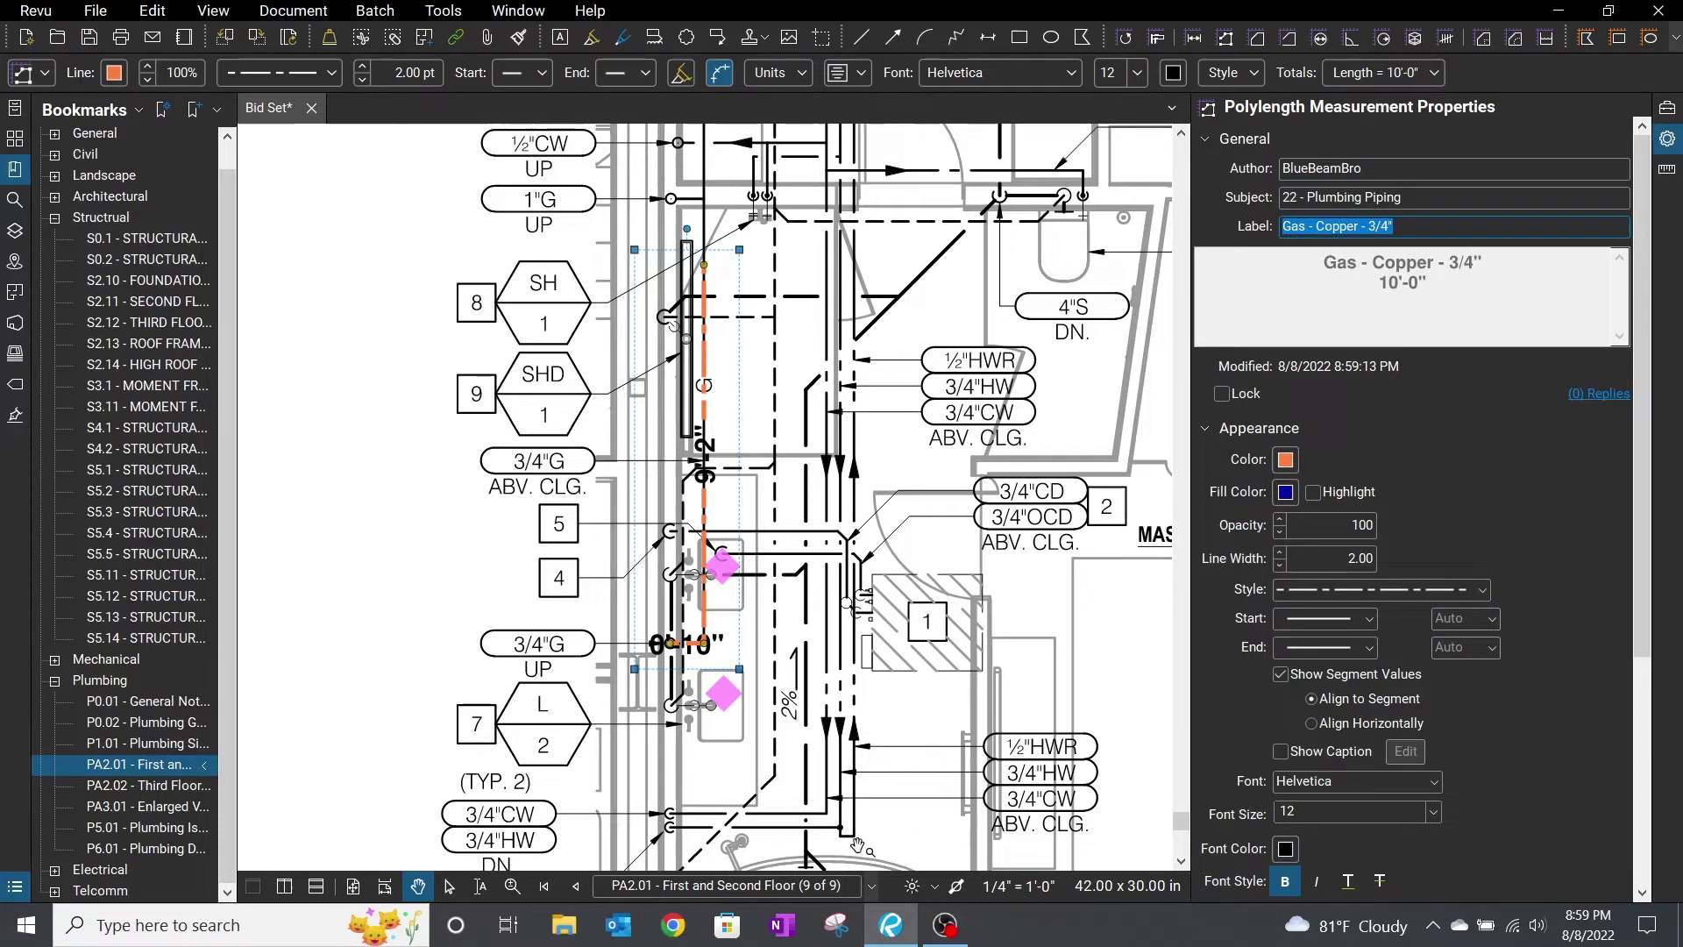
Step: Open the Markups List, enlarge it and review the takeoff quantities grouped by label
key("alt+l")
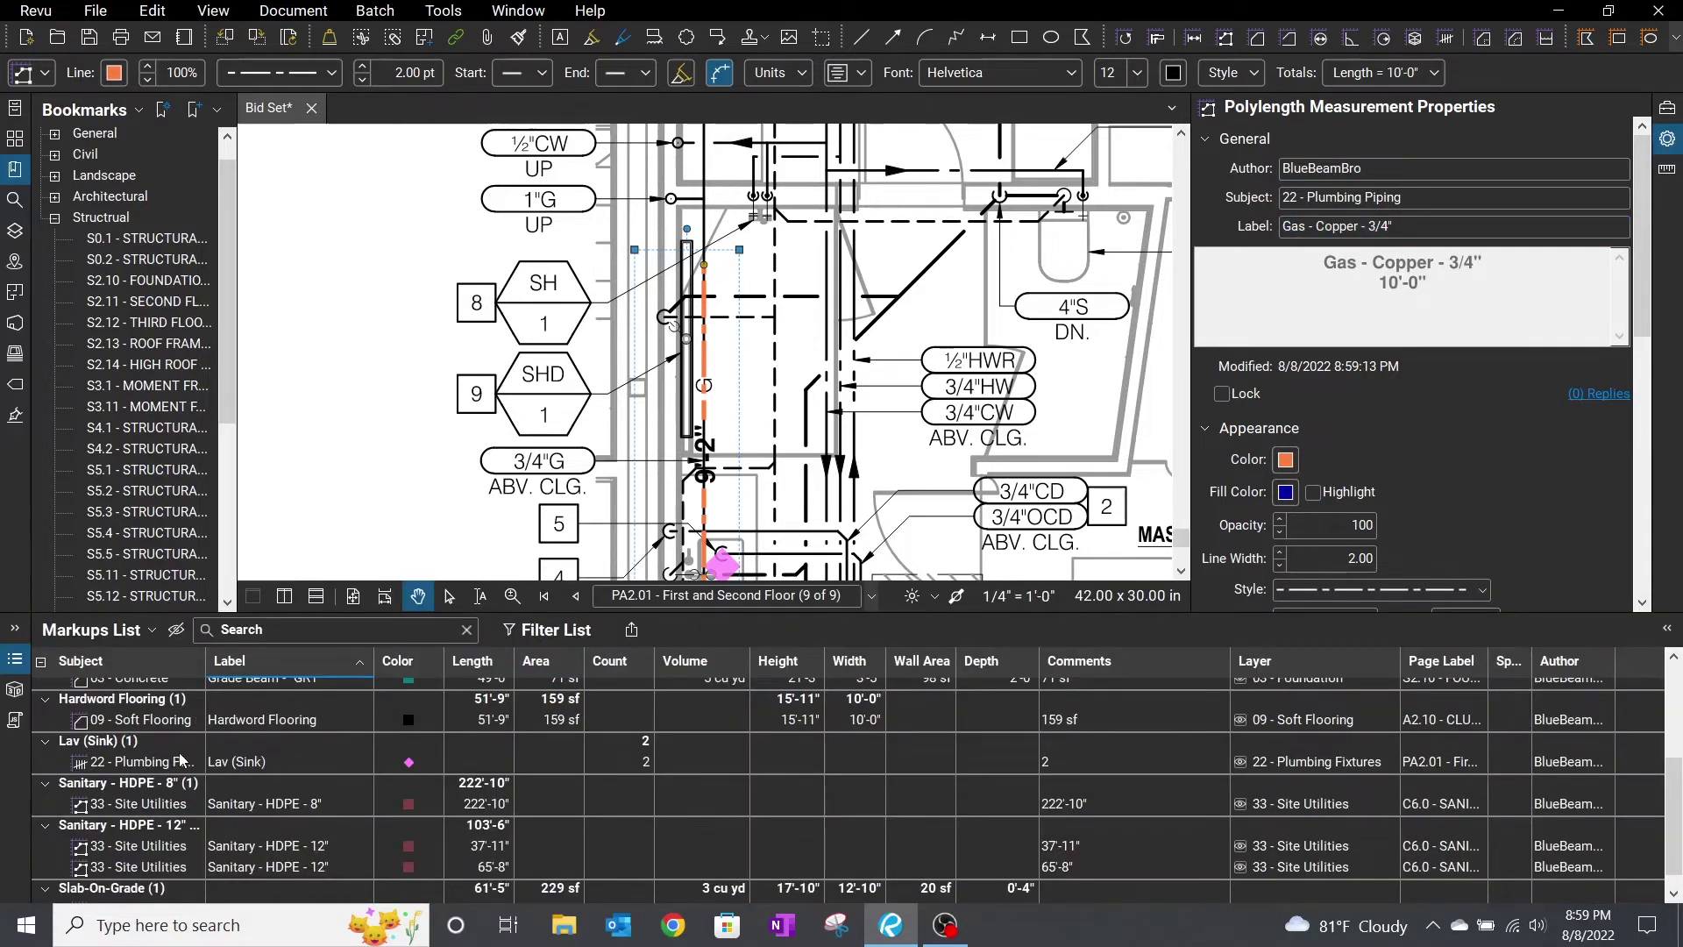
left_click_drag(741, 613, 749, 533)
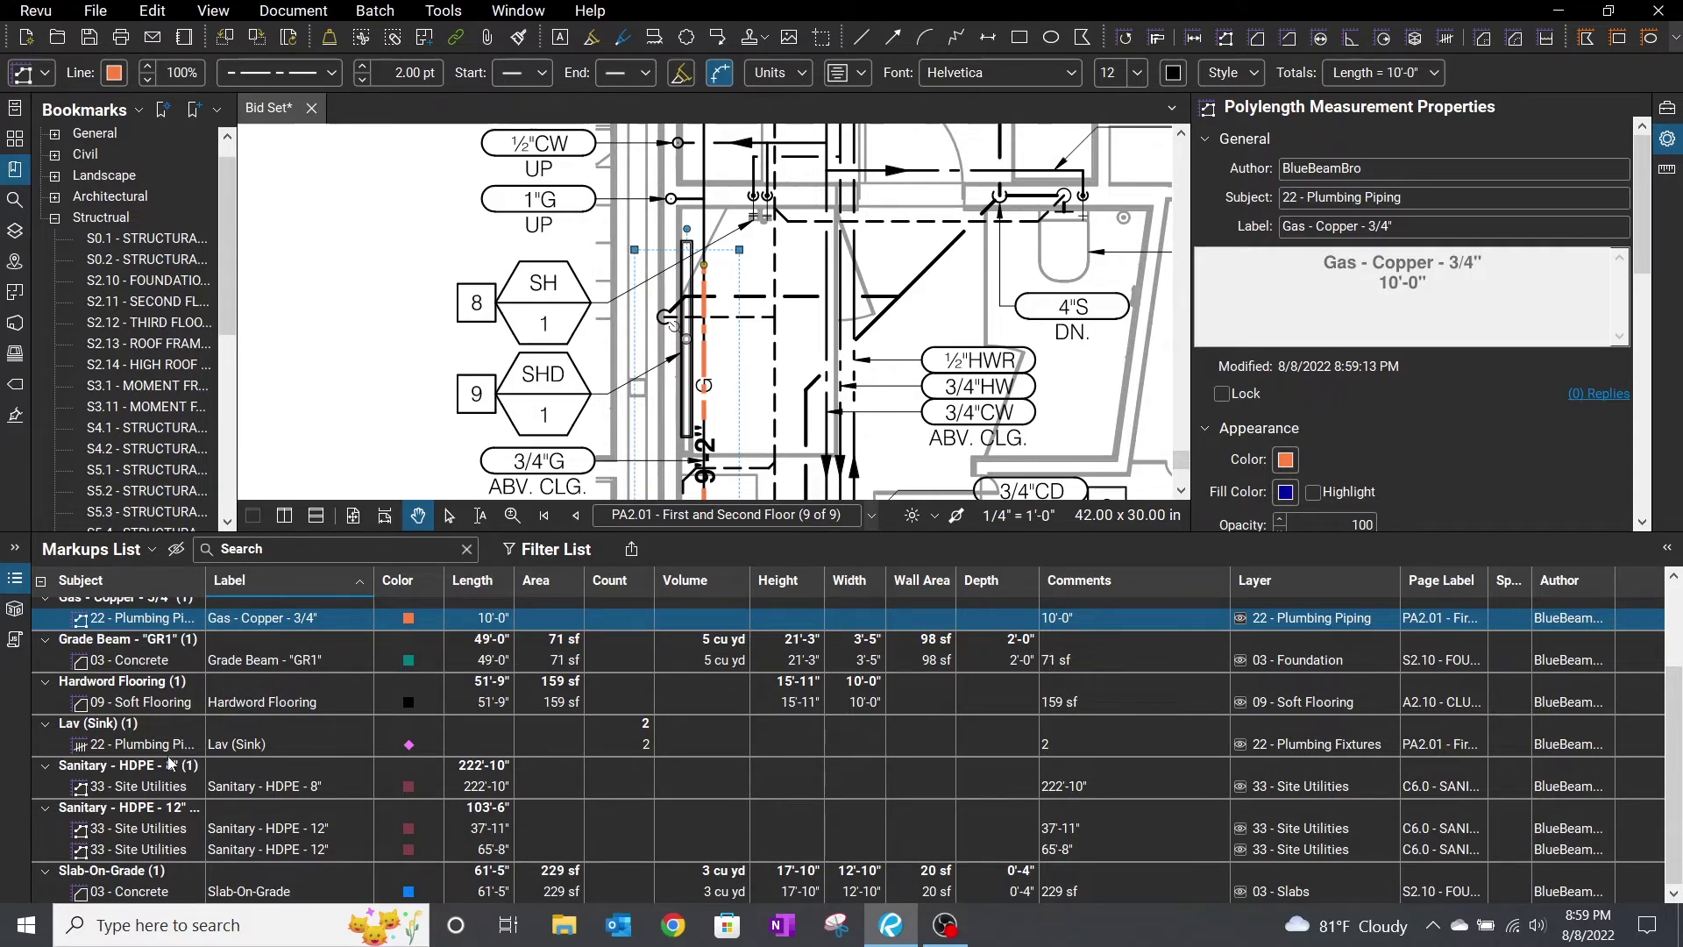
scroll(97, 653, "up", 2)
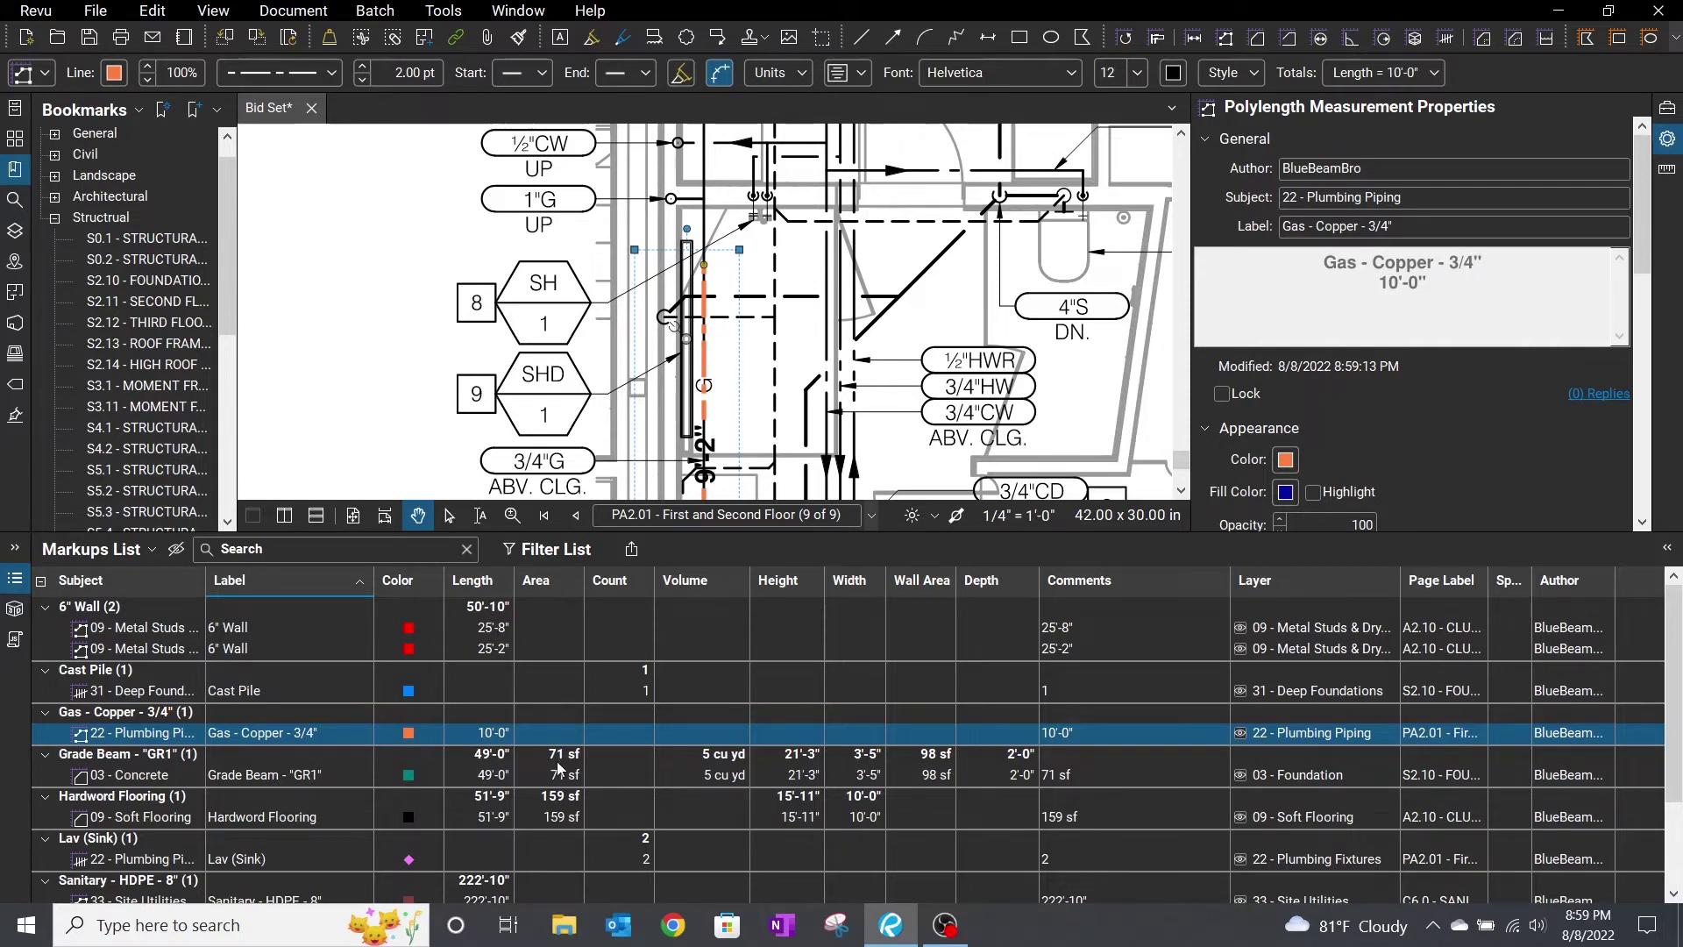
Step: Jump to the hardwood flooring measurement from the Markups List and collapse the hardwood flooring and Grade Beam "GR1" groups
scroll(497, 680, "down", 2)
left_click(113, 701)
left_click(44, 680)
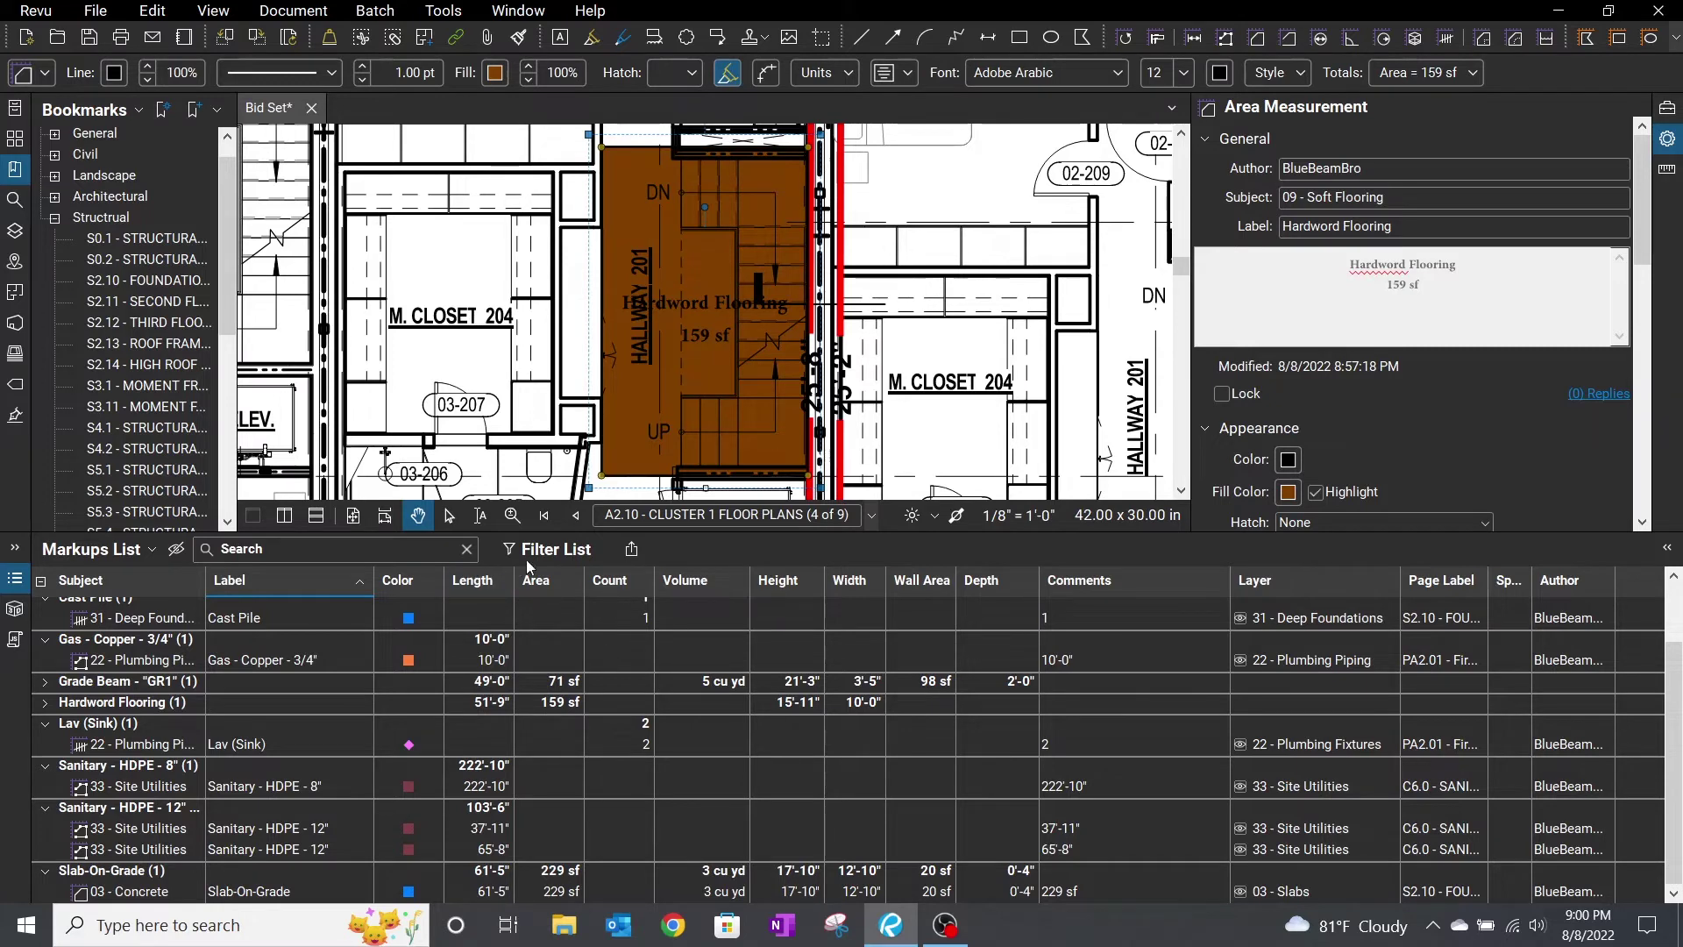
Step: Collapse the Structural bookmarks, expand the Landscape group and open the L1.01 Construction Plan sheet
left_click(54, 218)
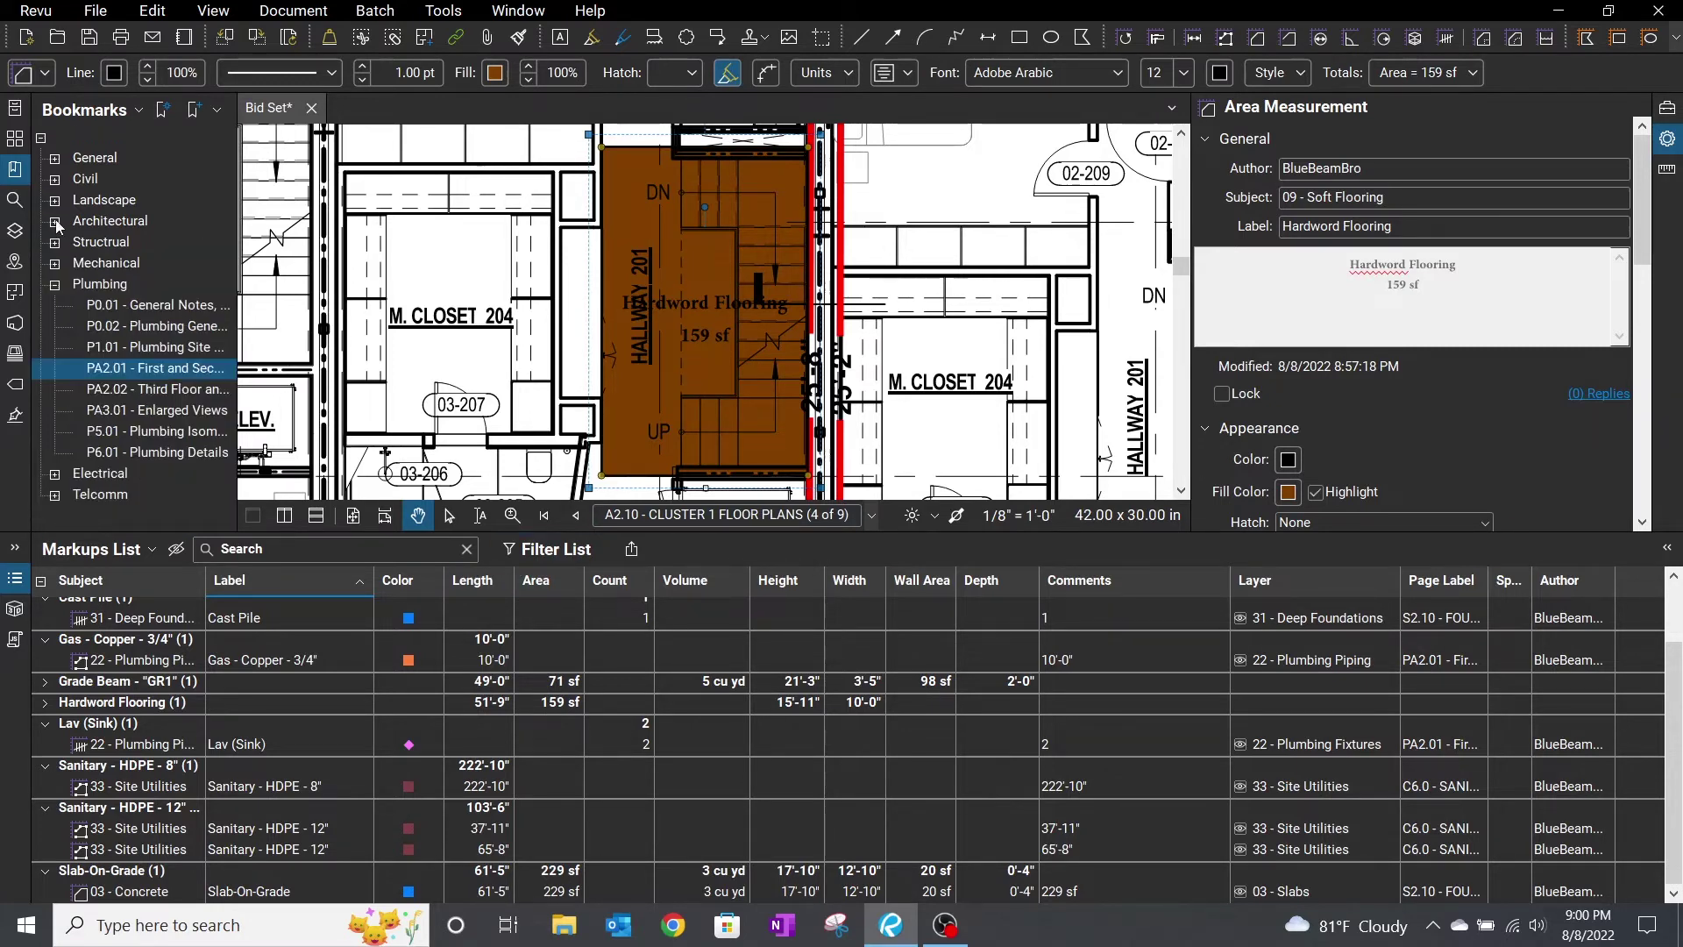
left_click(54, 200)
left_click(165, 265)
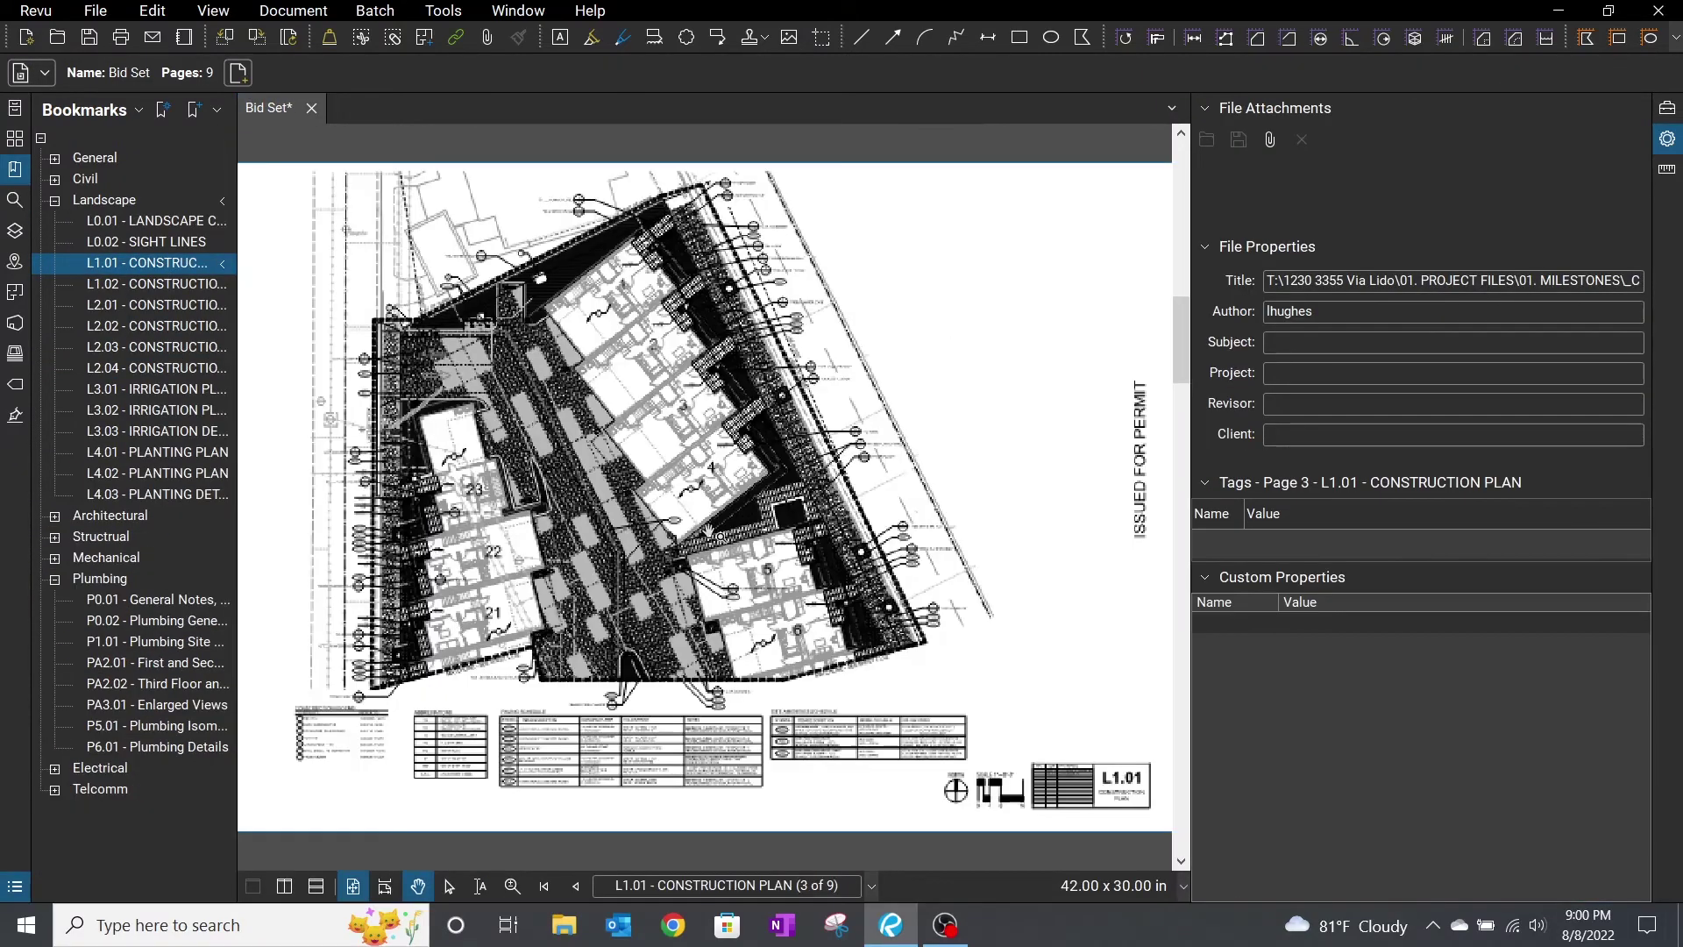
Step: Open the Tool Chest, collapse the 22 - Plumbing Piping and Plumbing Fixtures tool sets and expand the 32 - Hardscape set
scroll(721, 364, "up", 8)
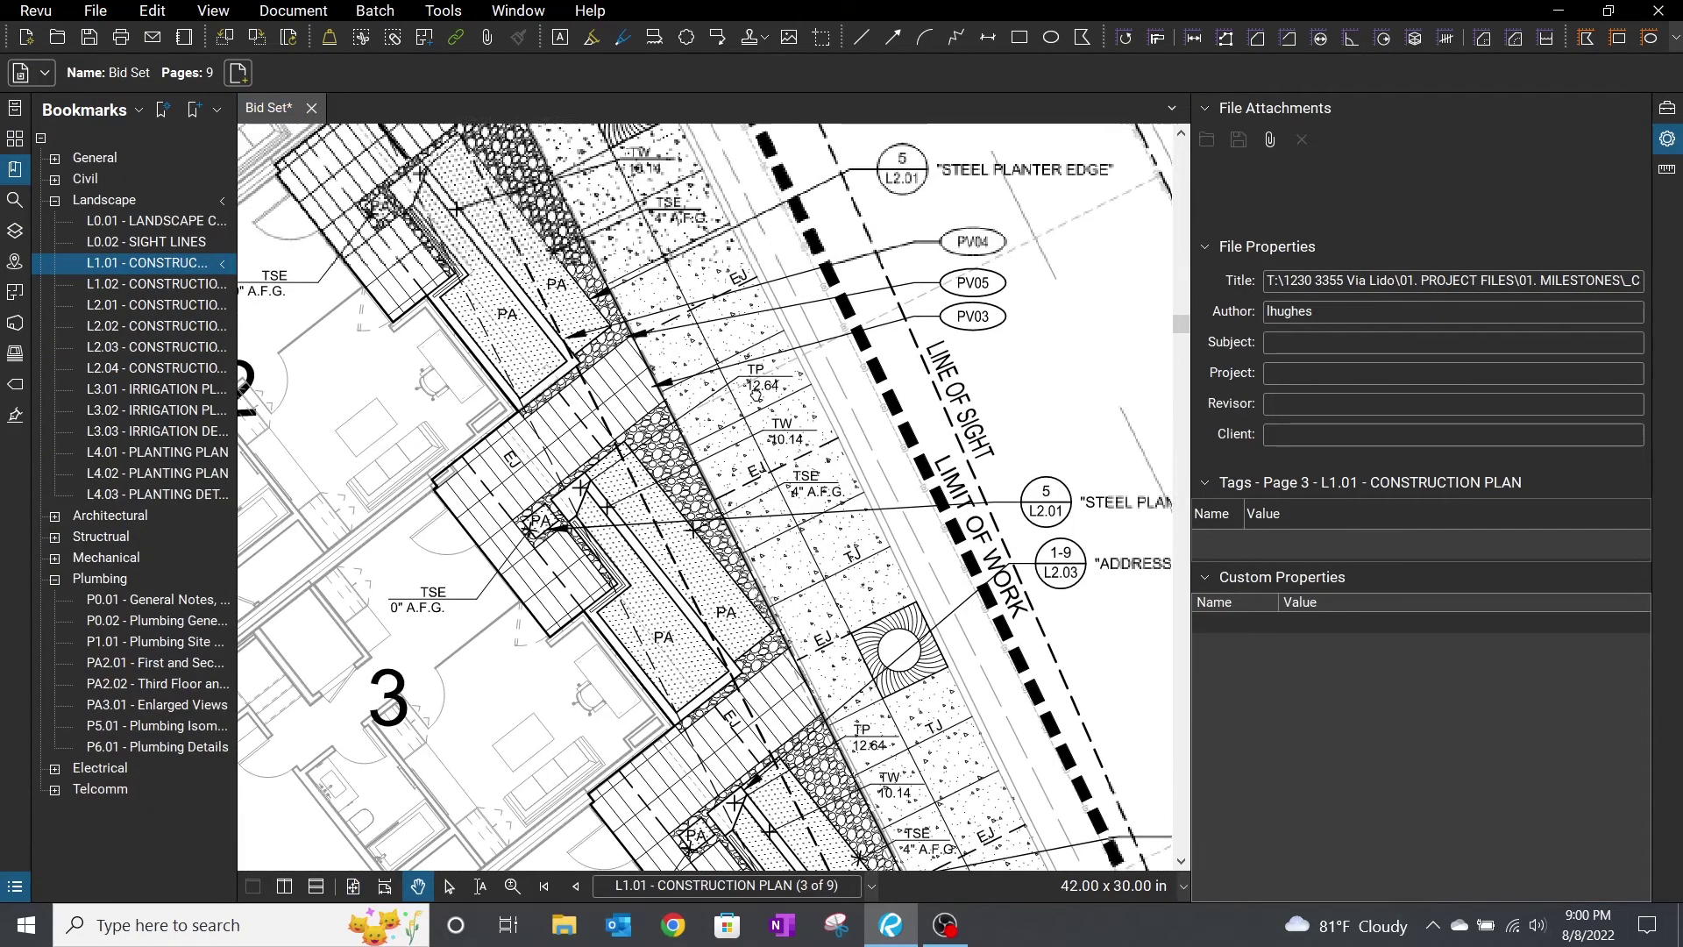
left_click(1667, 107)
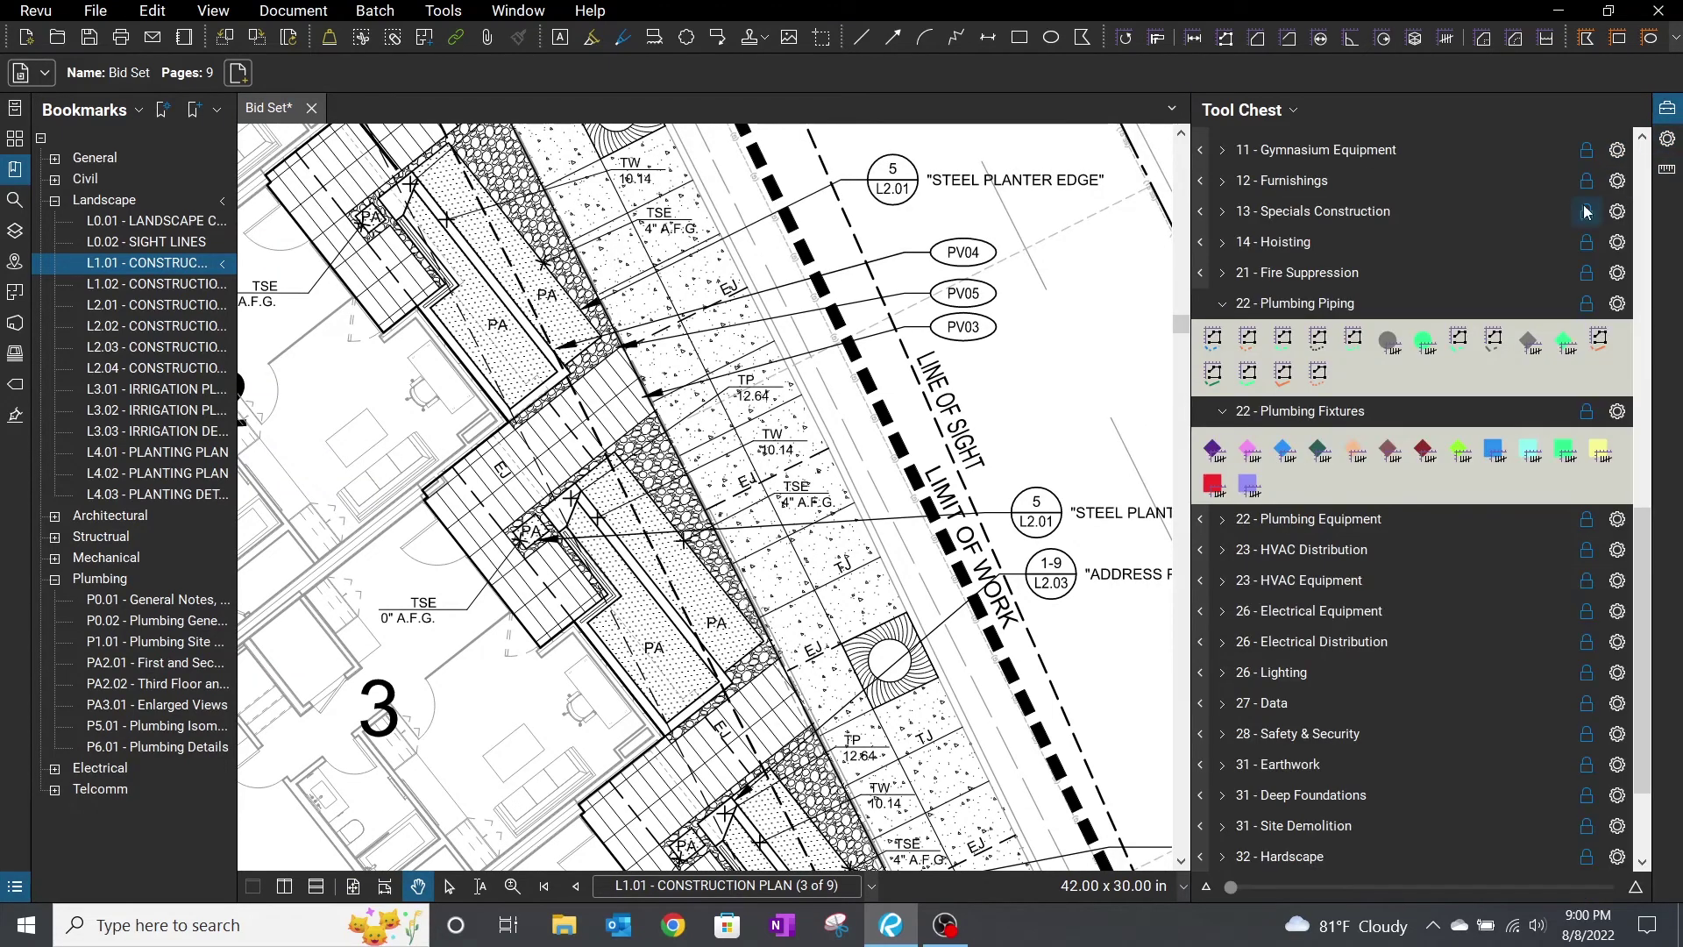
left_click(1295, 303)
left_click(1300, 333)
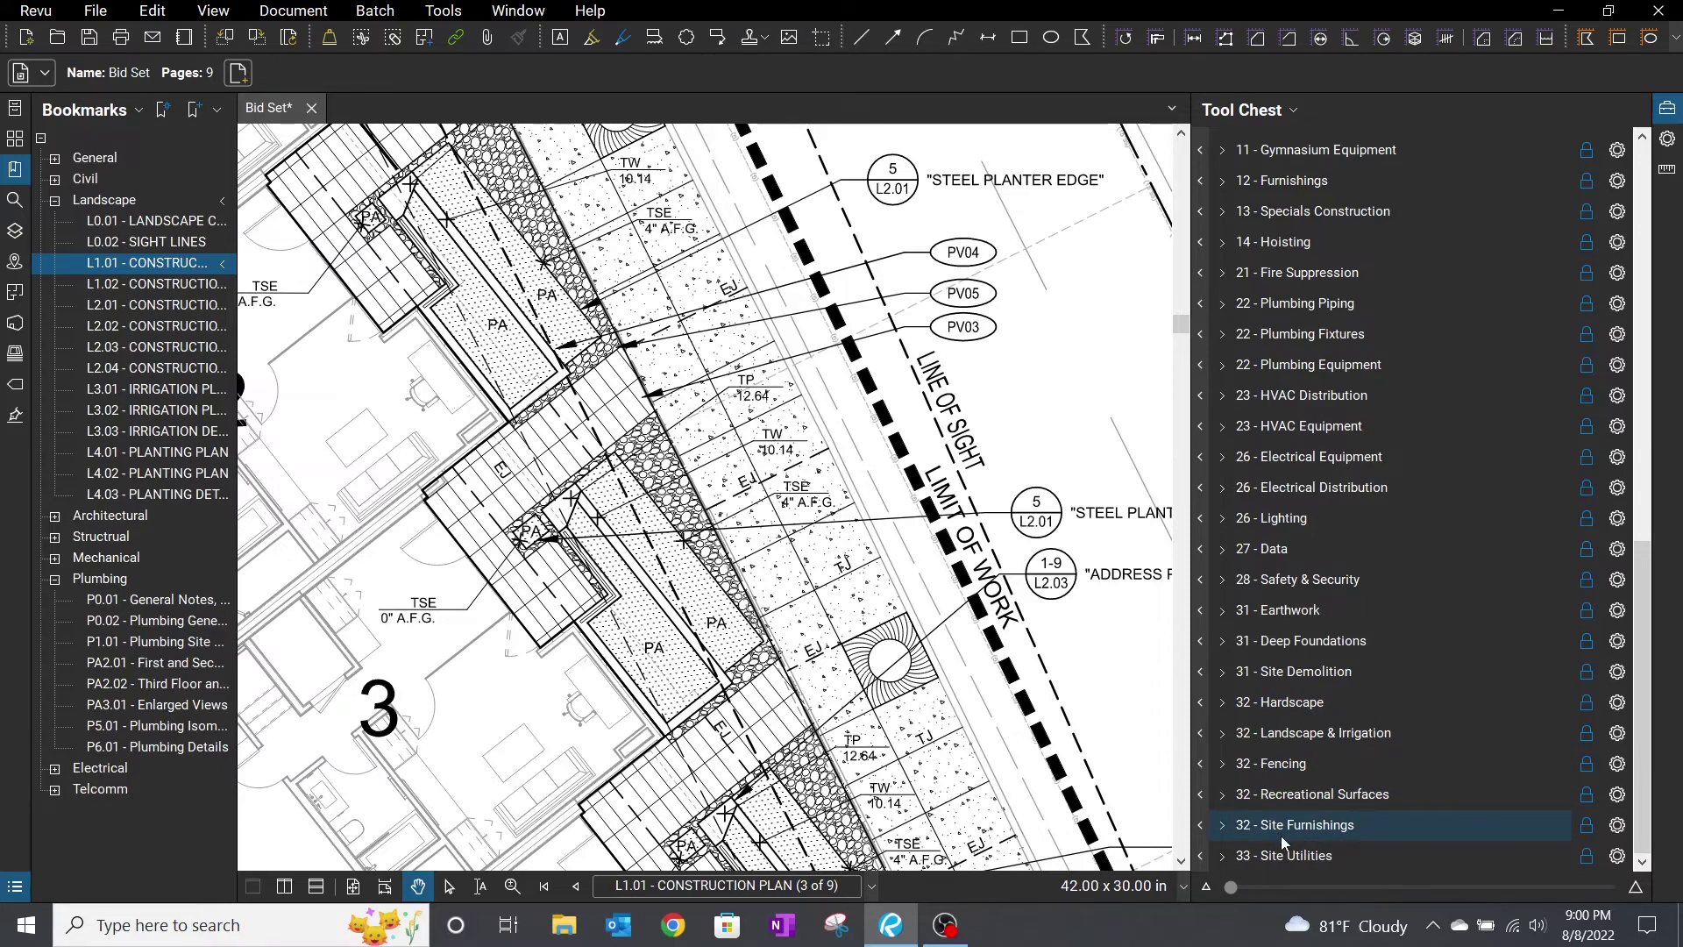
left_click(1278, 707)
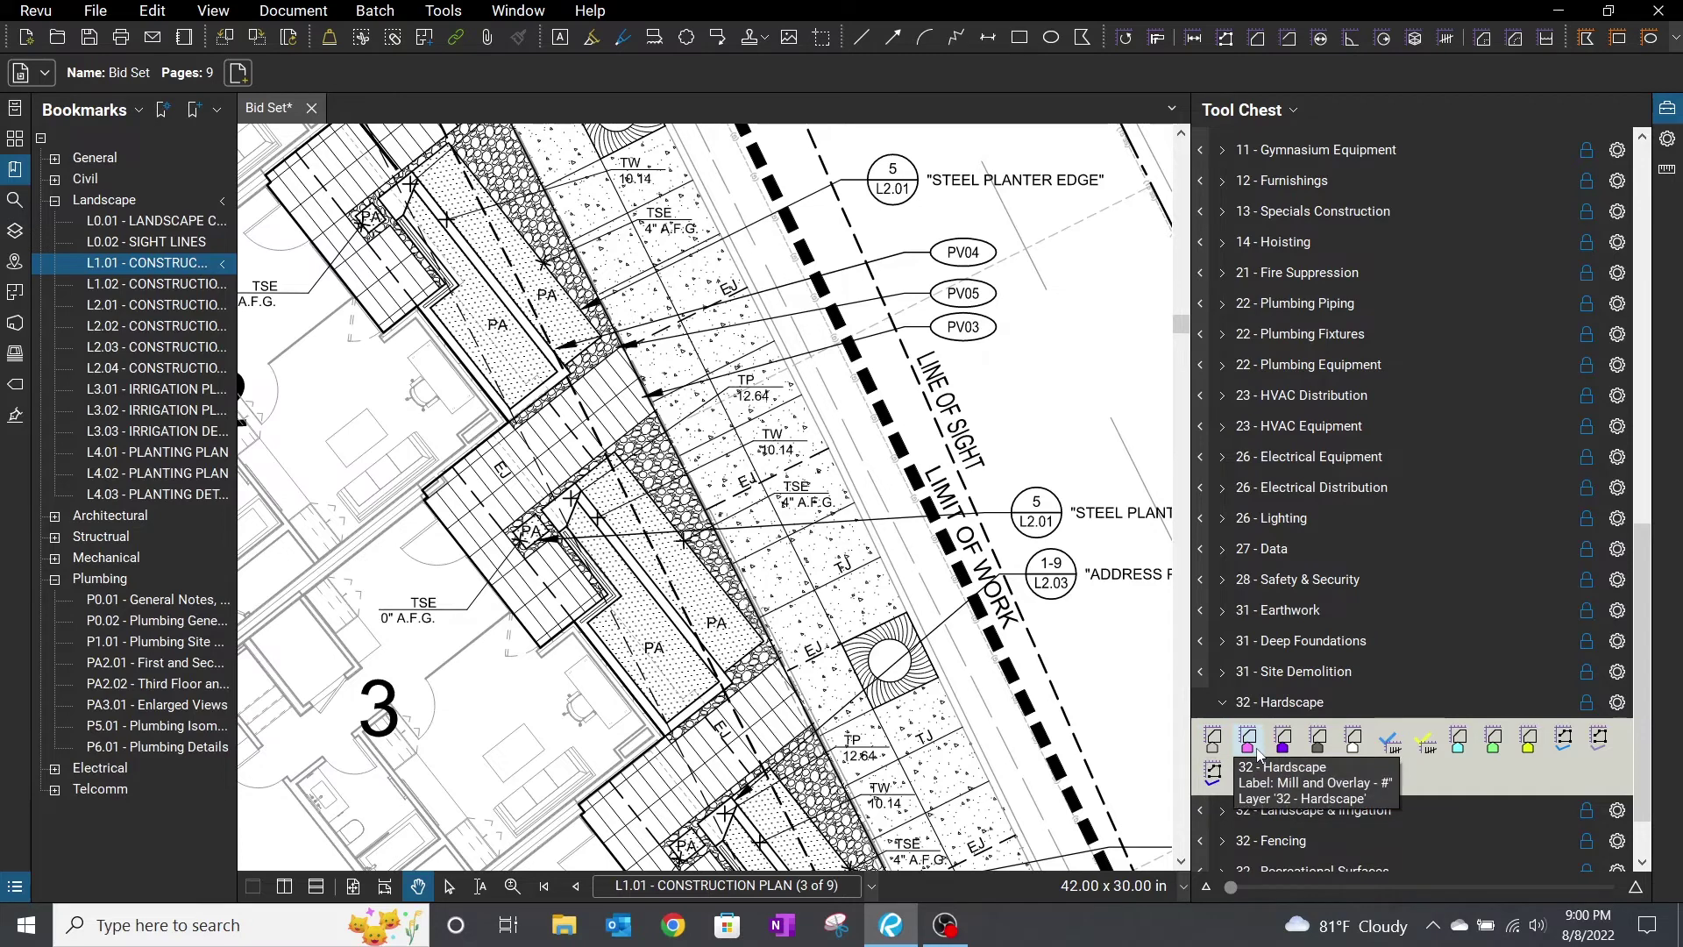
left_click(1284, 747)
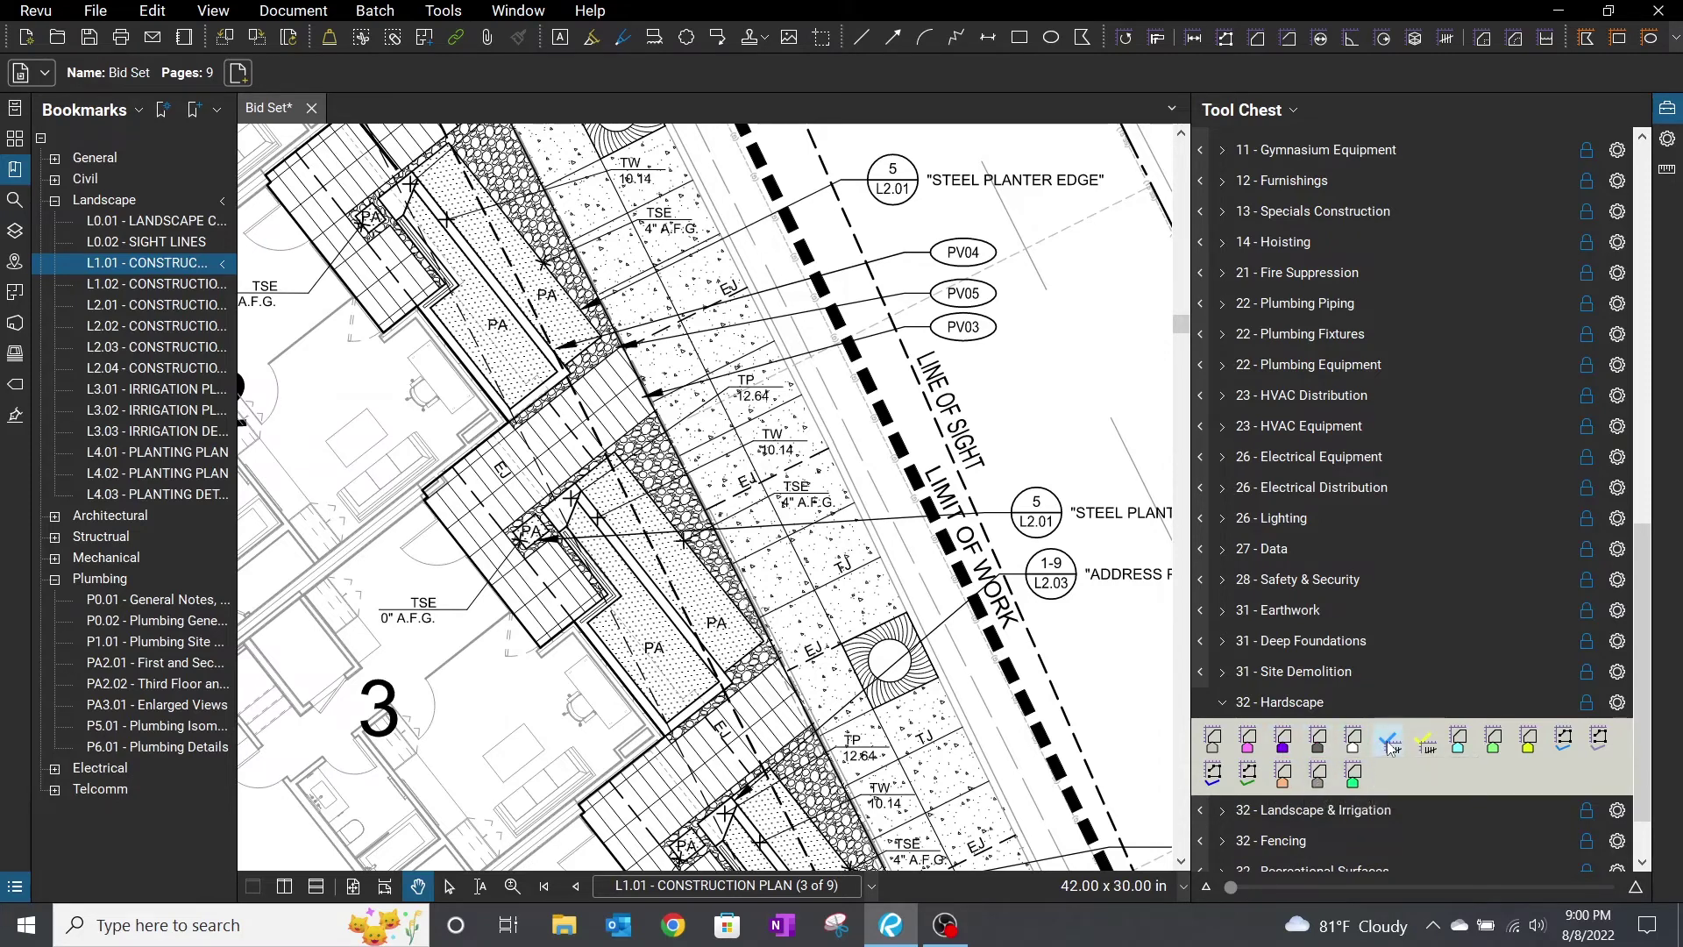
Step: Measure a concrete paving area of about 166 sf on the walkway beside units 2 and 3 with the Concrete Paving tool
left_click(1461, 751)
left_click(605, 294)
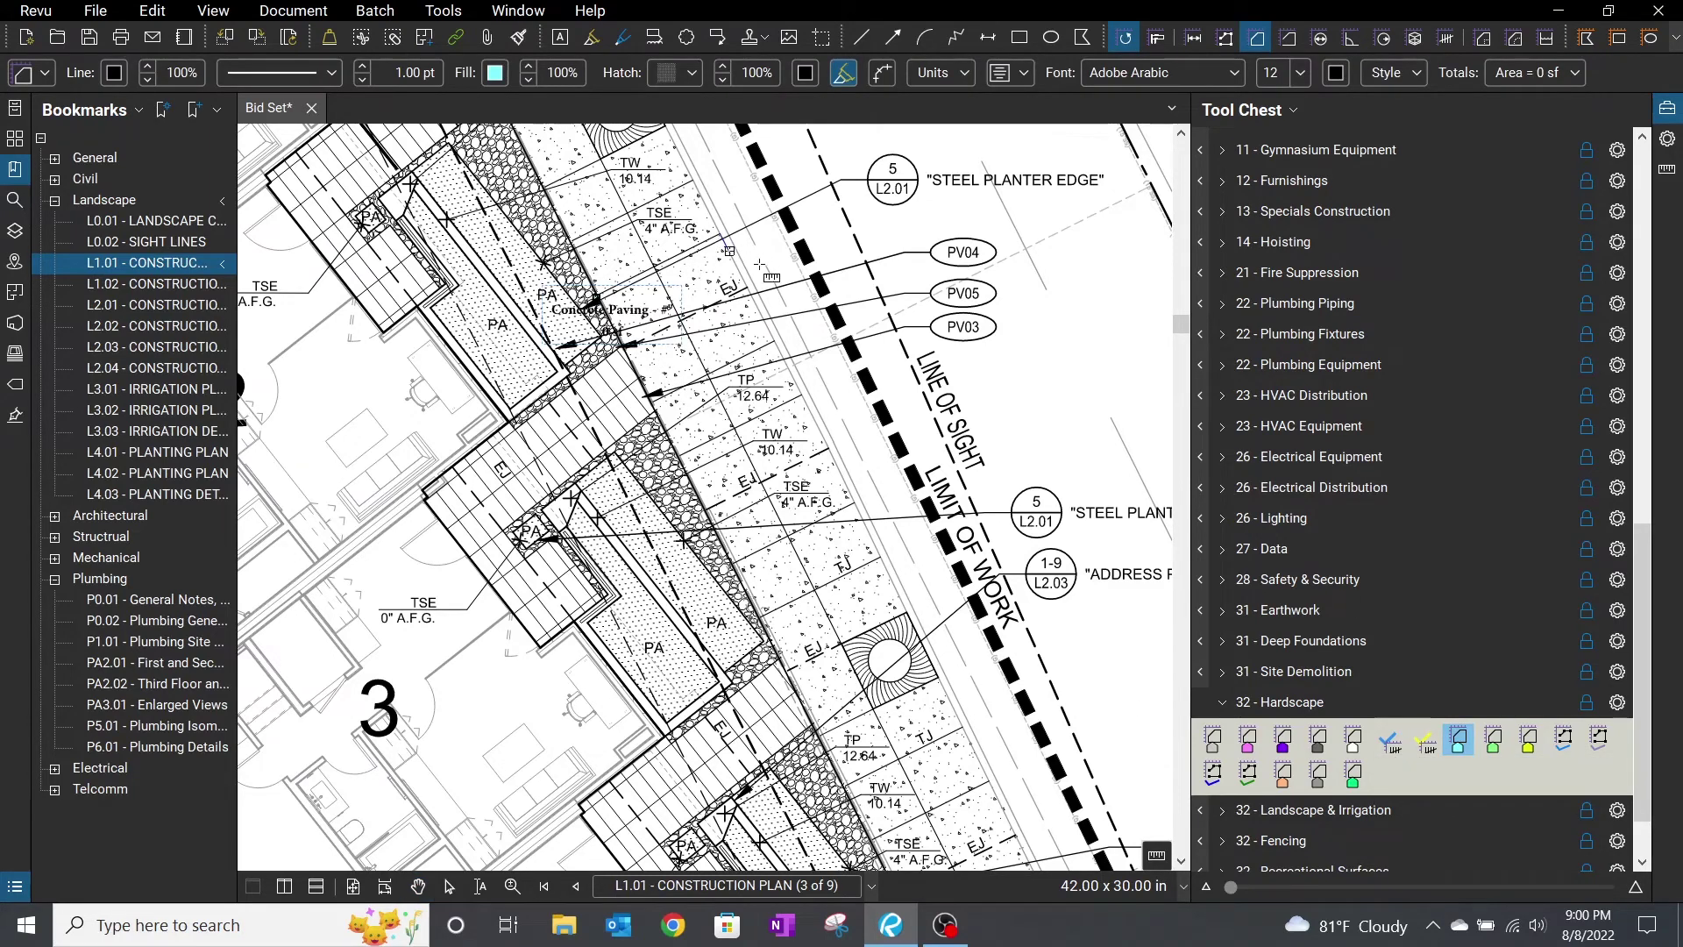
left_click(835, 468)
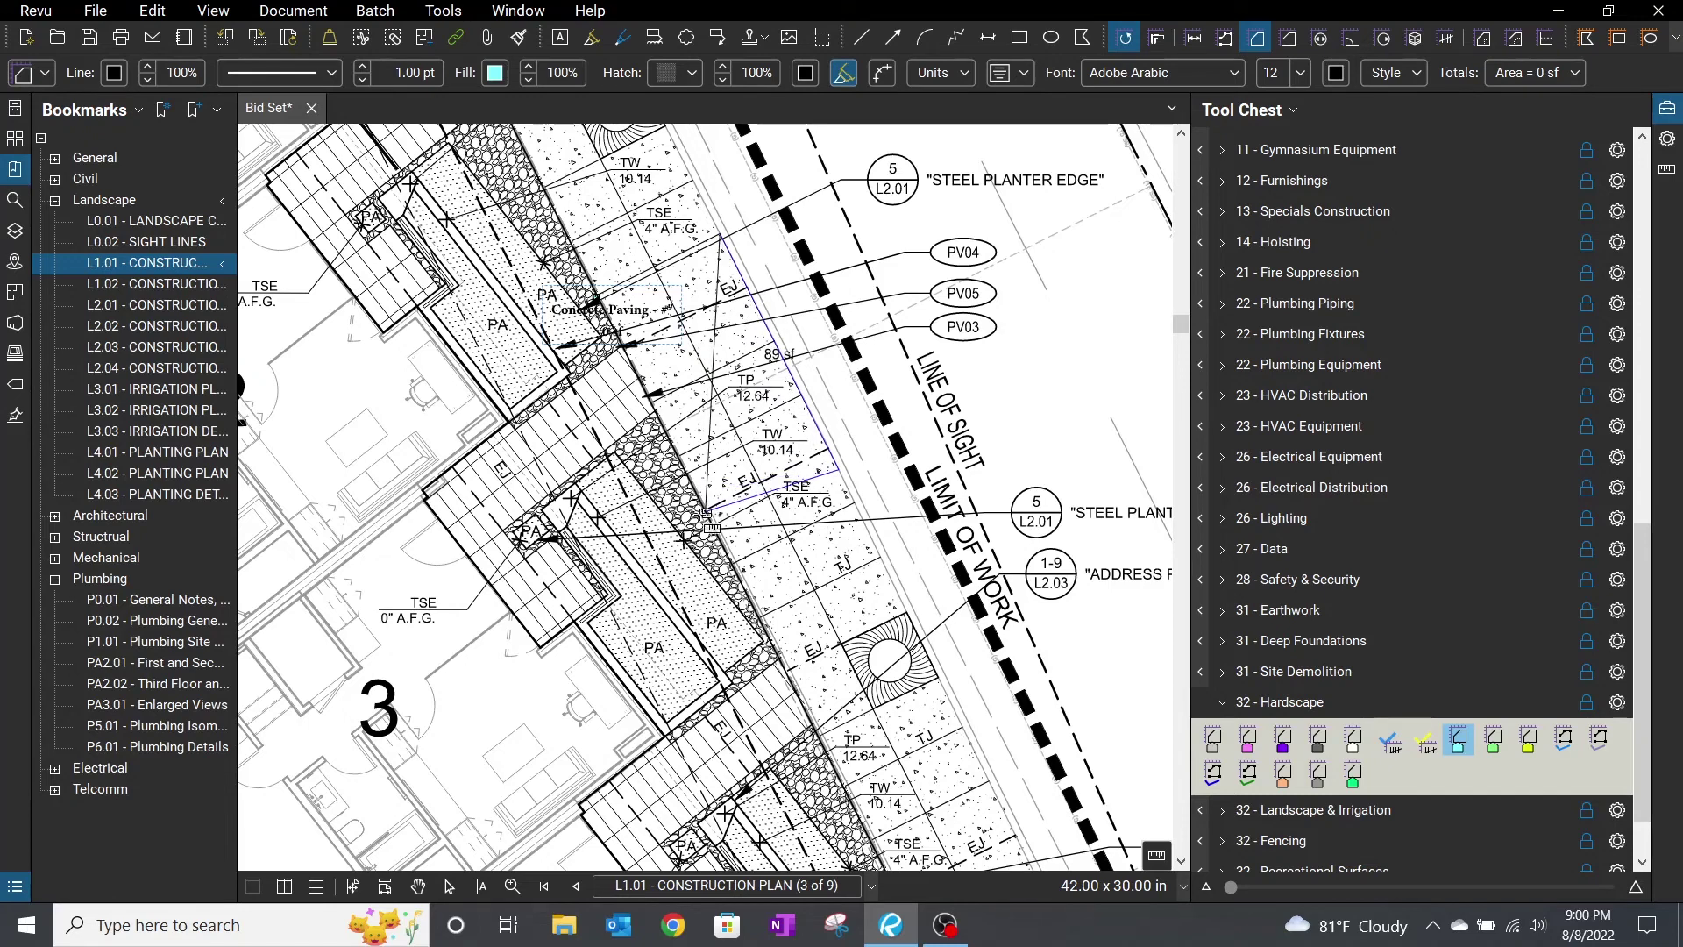
double_click(707, 514)
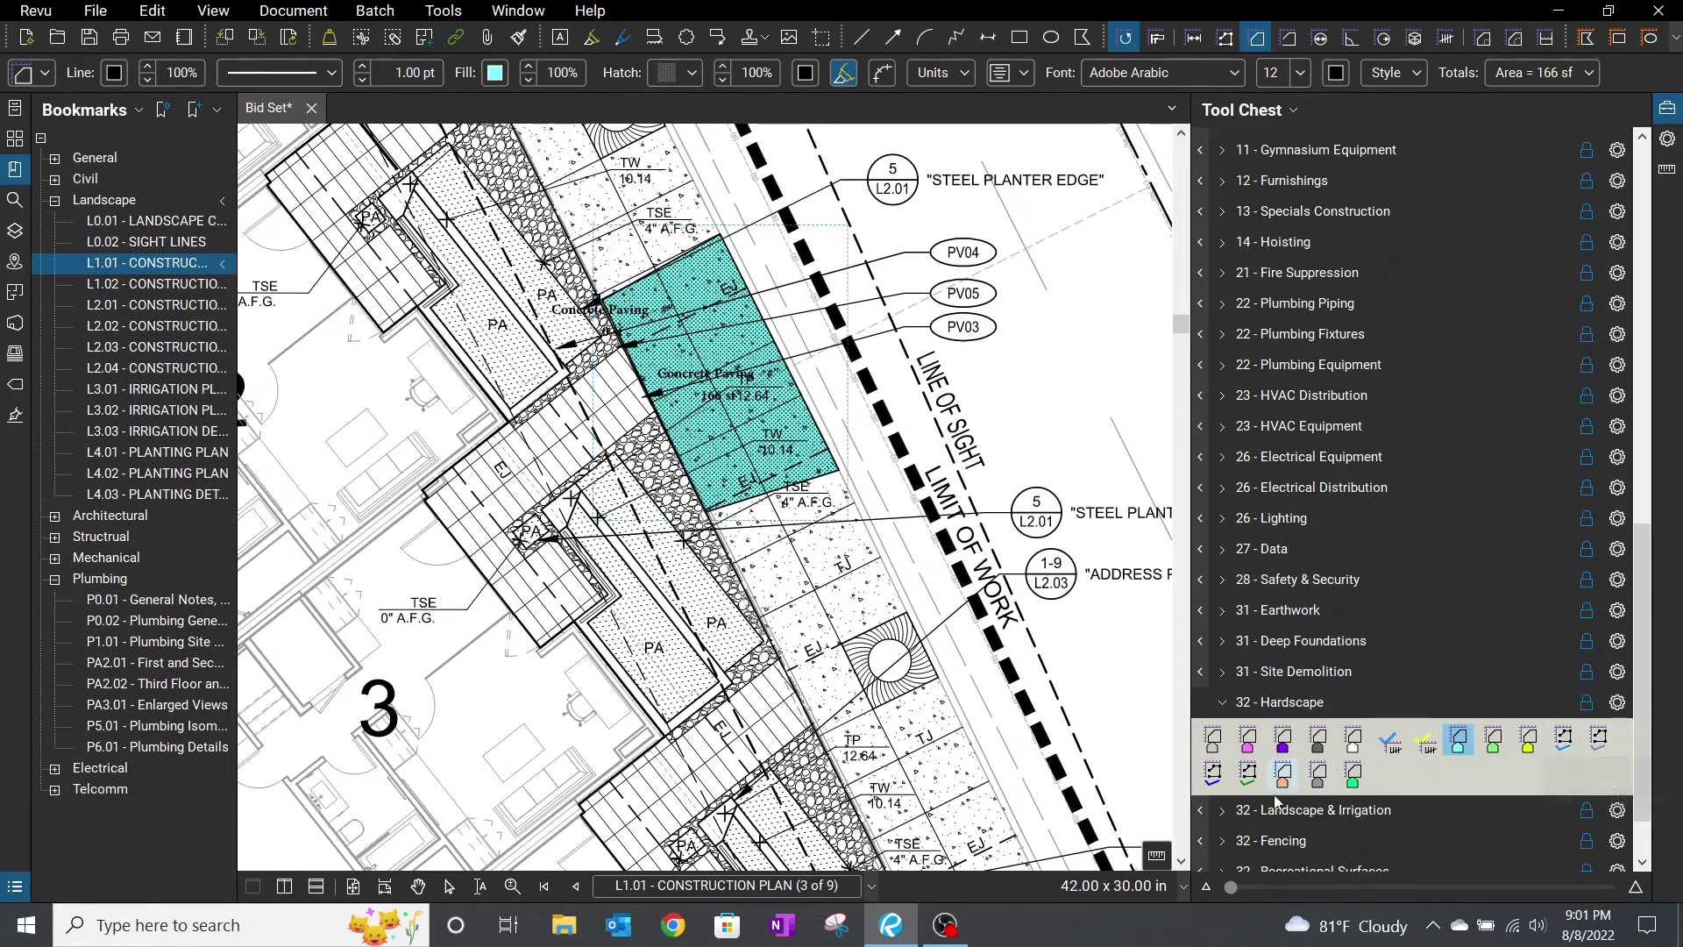
Step: Take off the triangular cobble strip beside the concrete paving, about 32 sf, with the Cobble tool from the 32 - Landscape & Irrigation set
left_click(1221, 811)
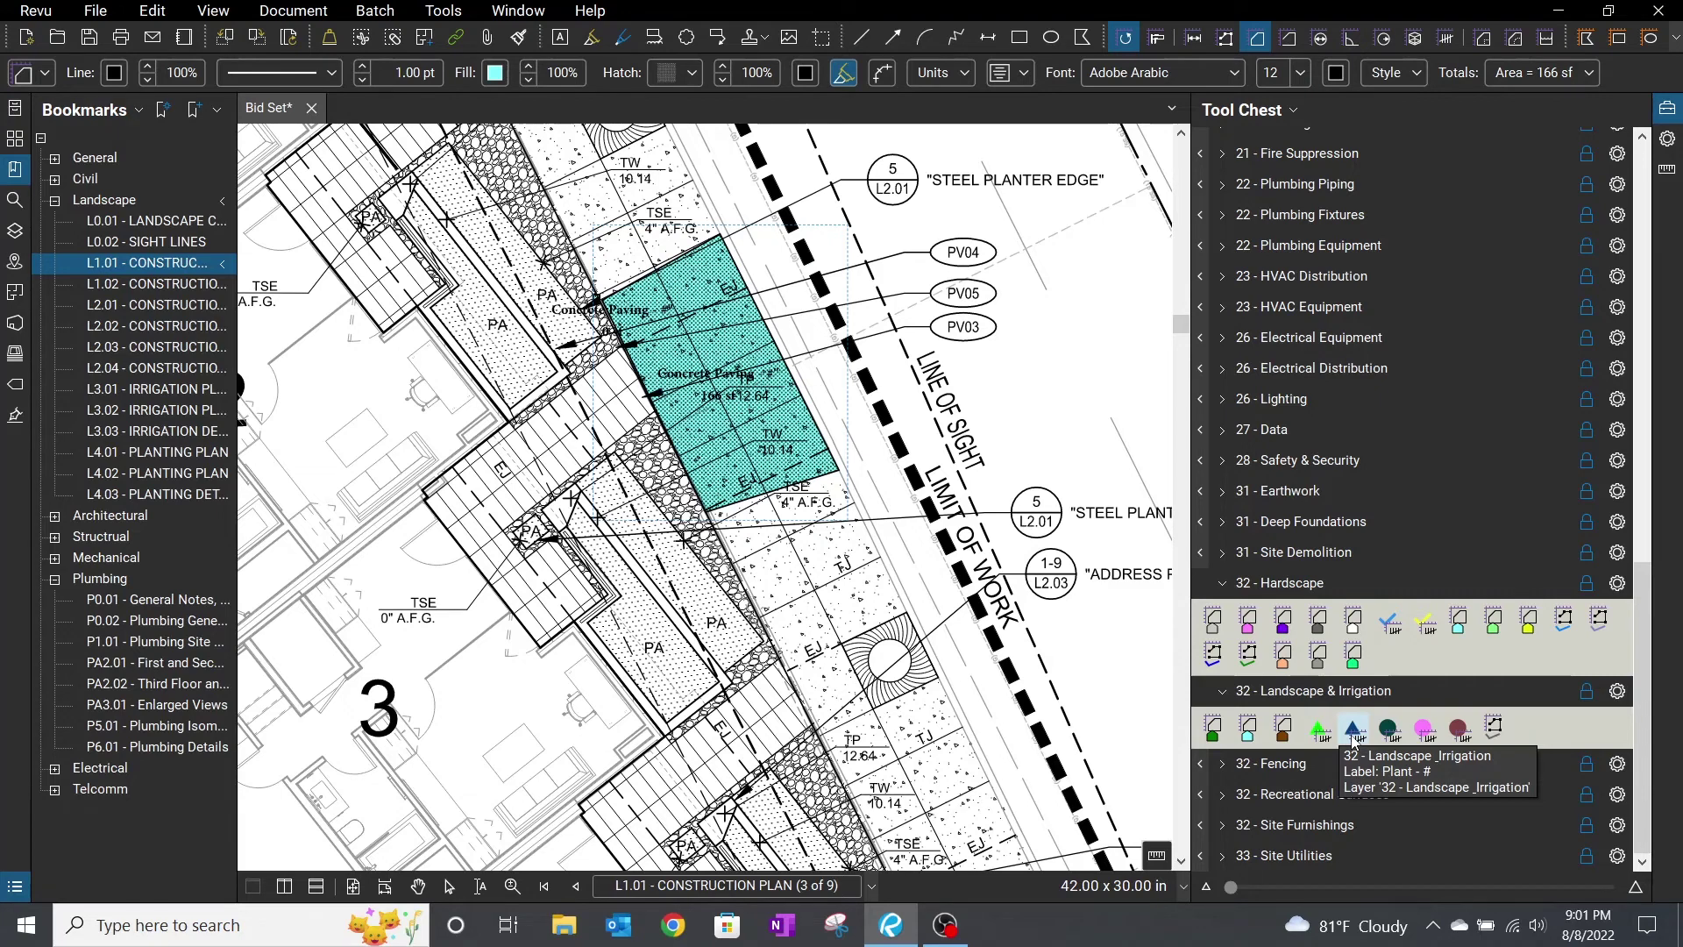
left_click(1285, 729)
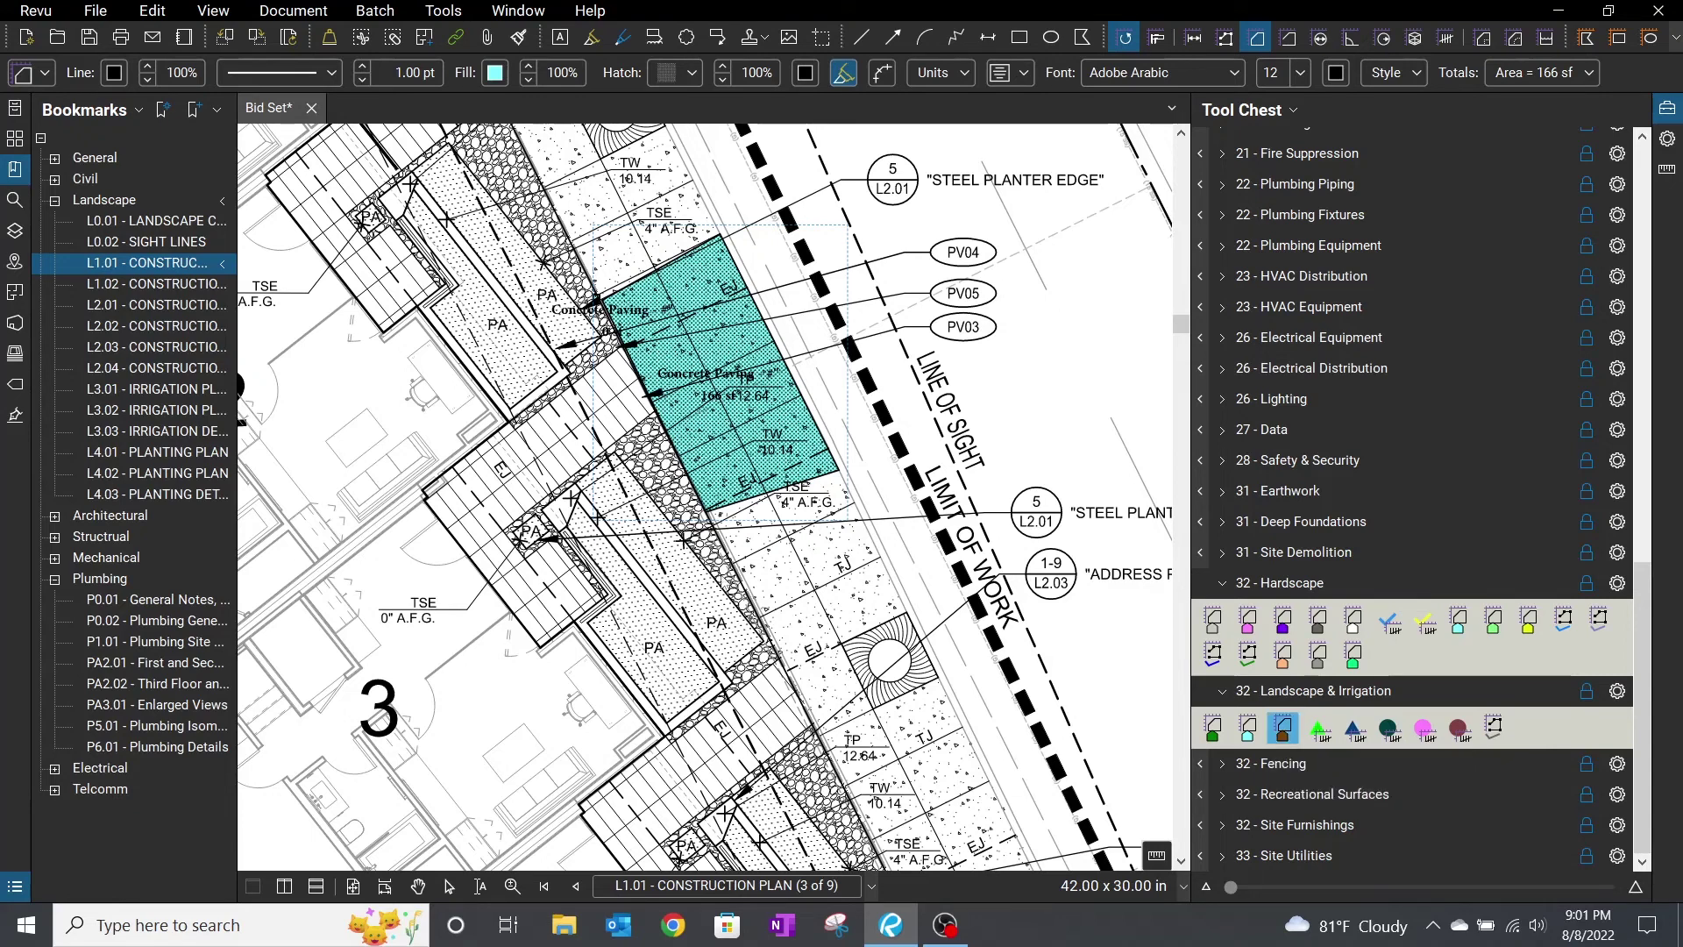
left_click(1247, 729)
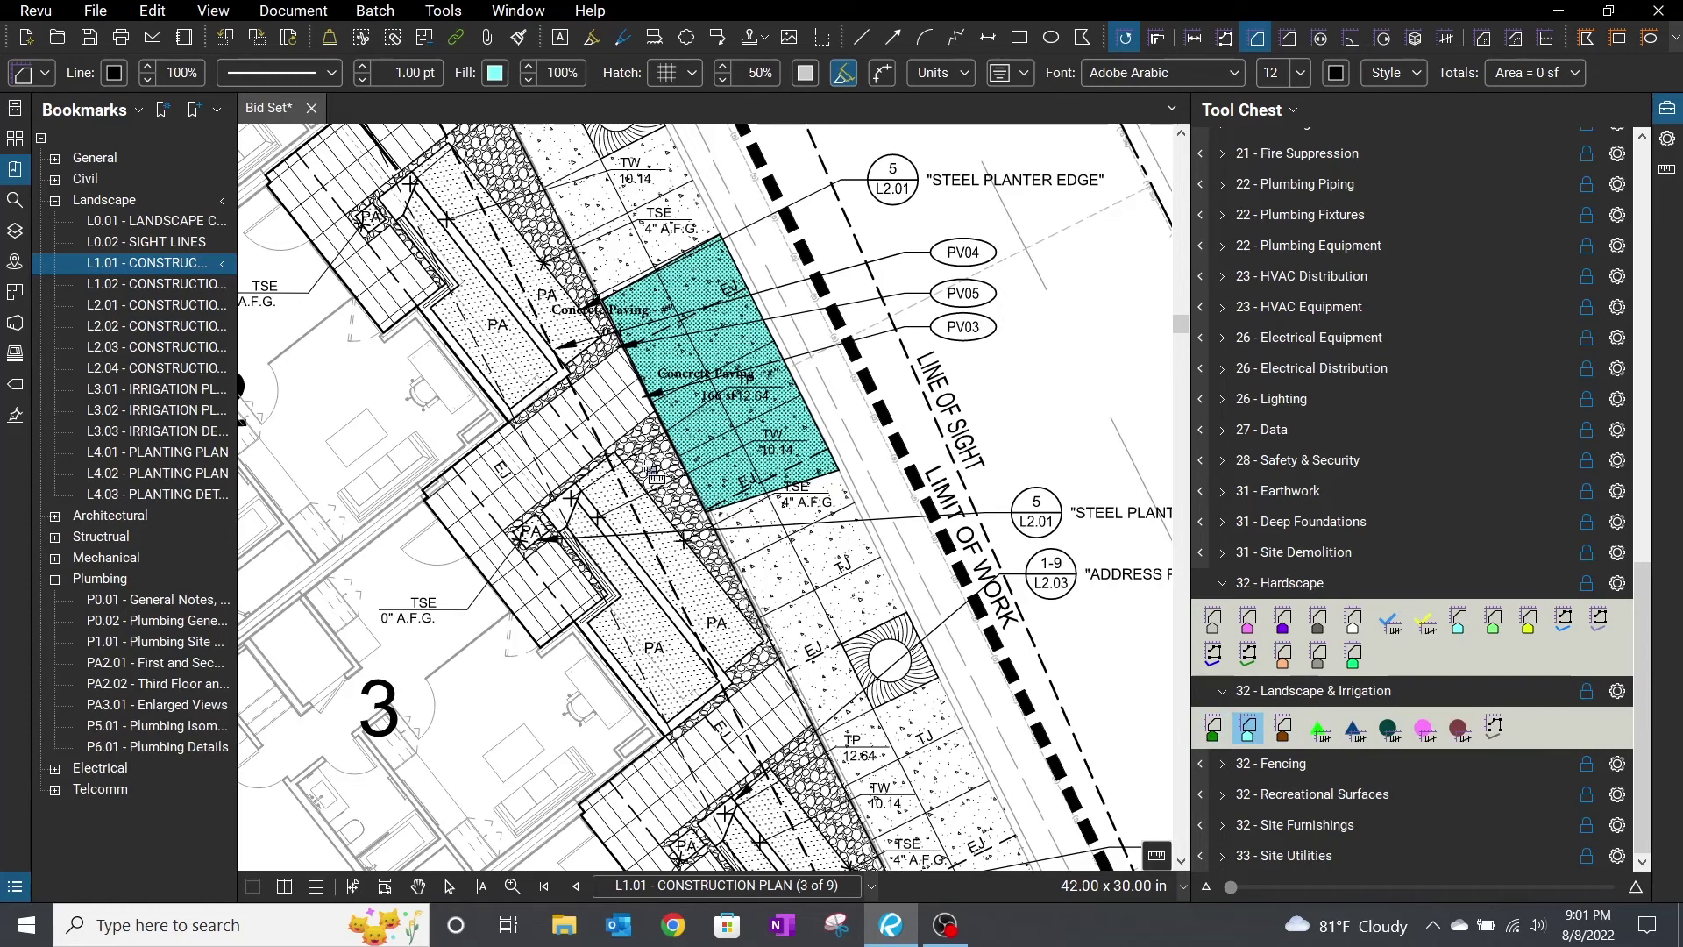
left_click(659, 420)
double_click(706, 568)
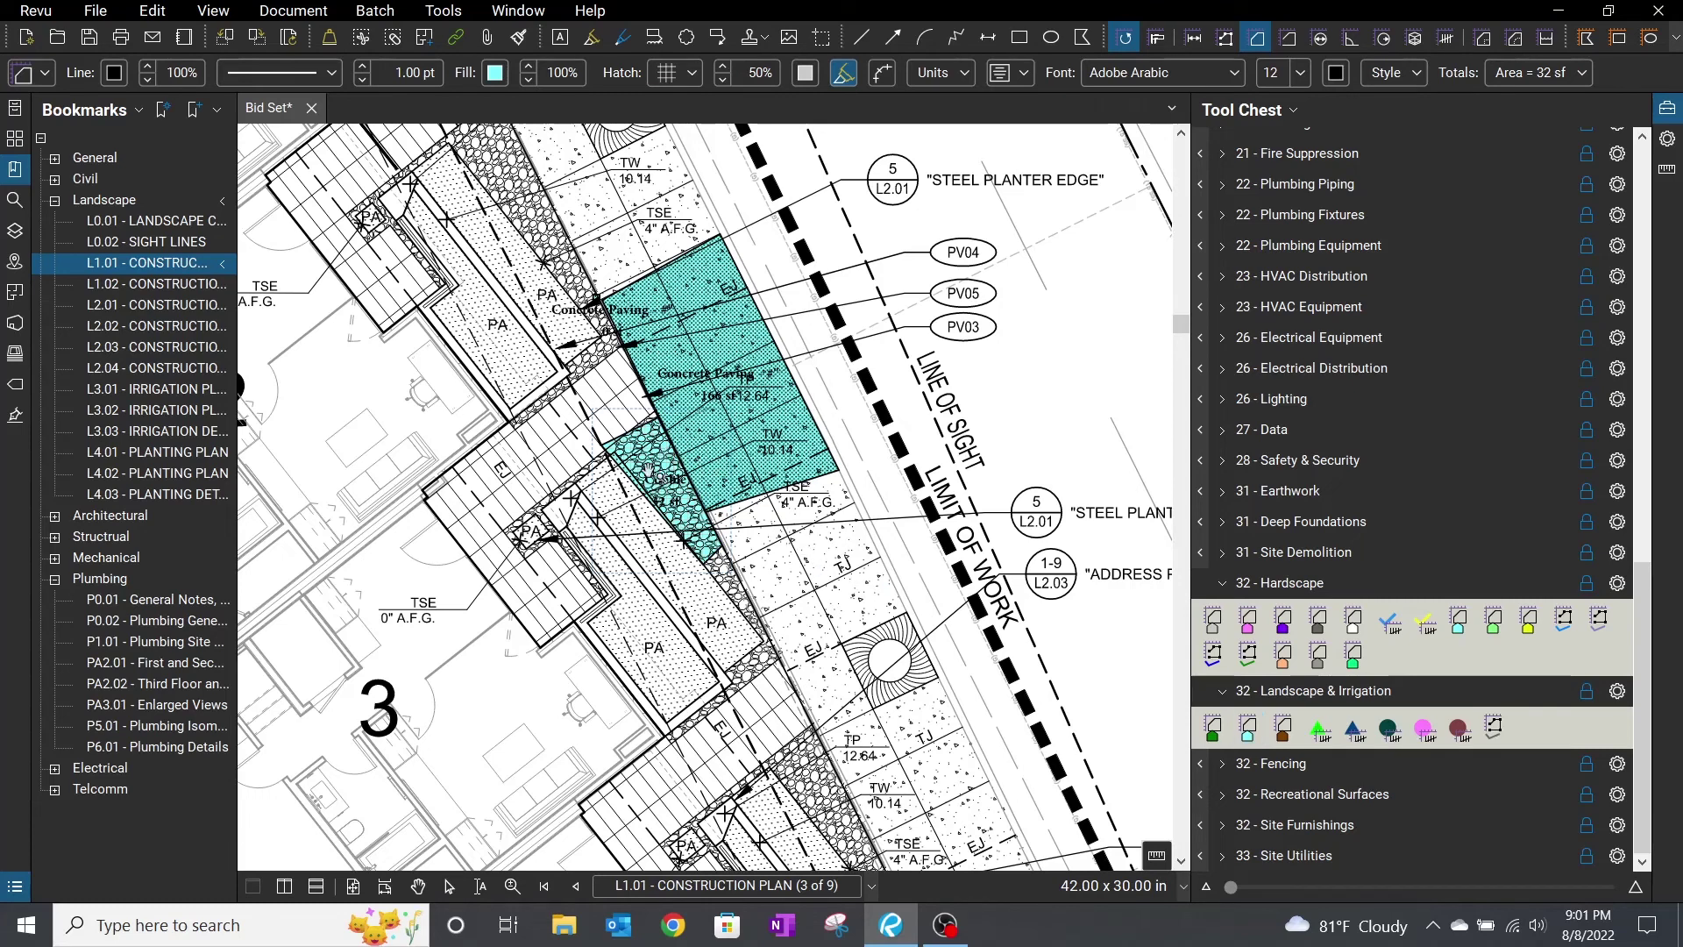
key("Escape")
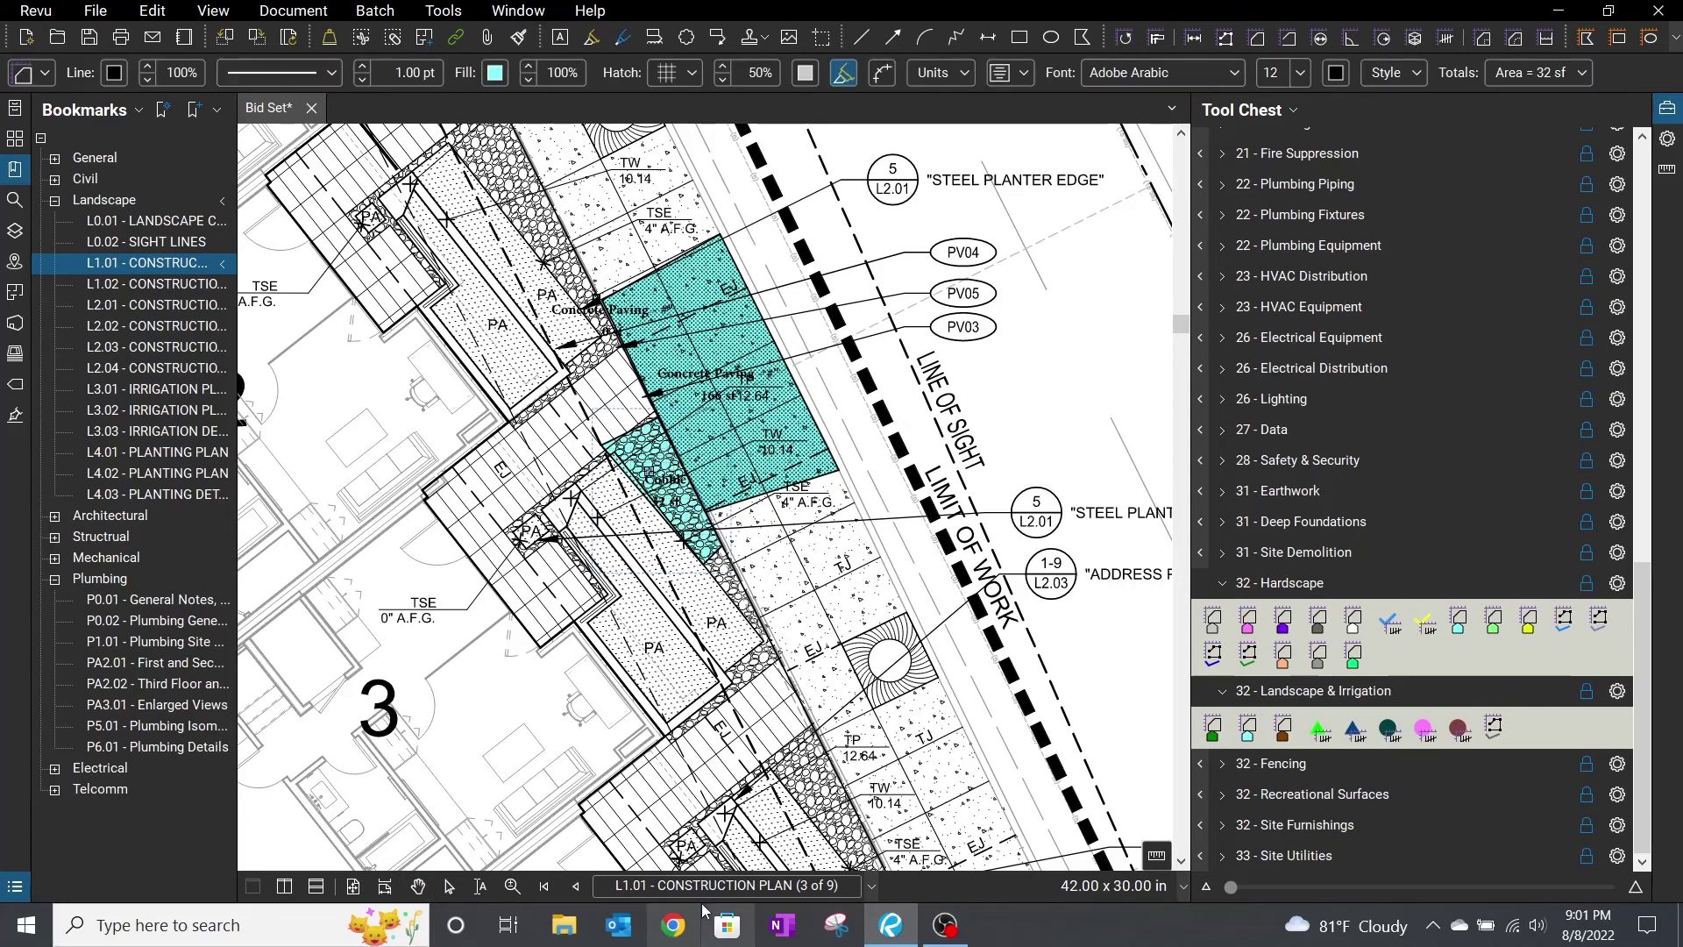
Step: Review the takeoff quantities in the Markups List with the Grade Beam "GR1" group expanded, and hide the list again
left_click(706, 900)
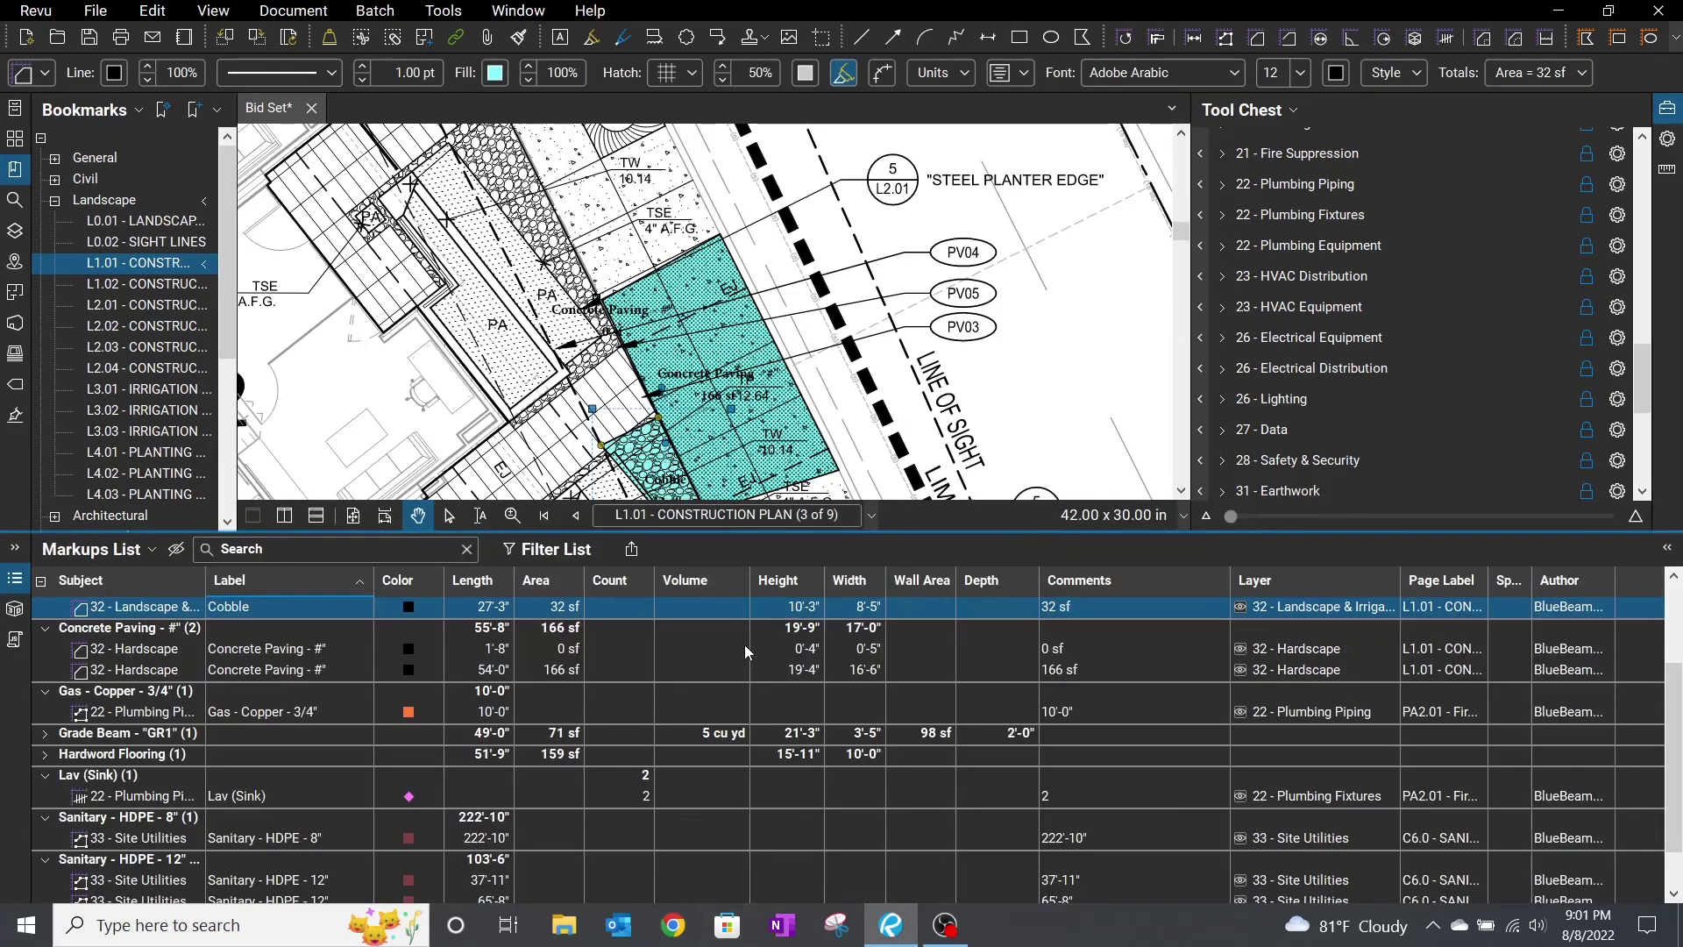
scroll(703, 657, "down", 1)
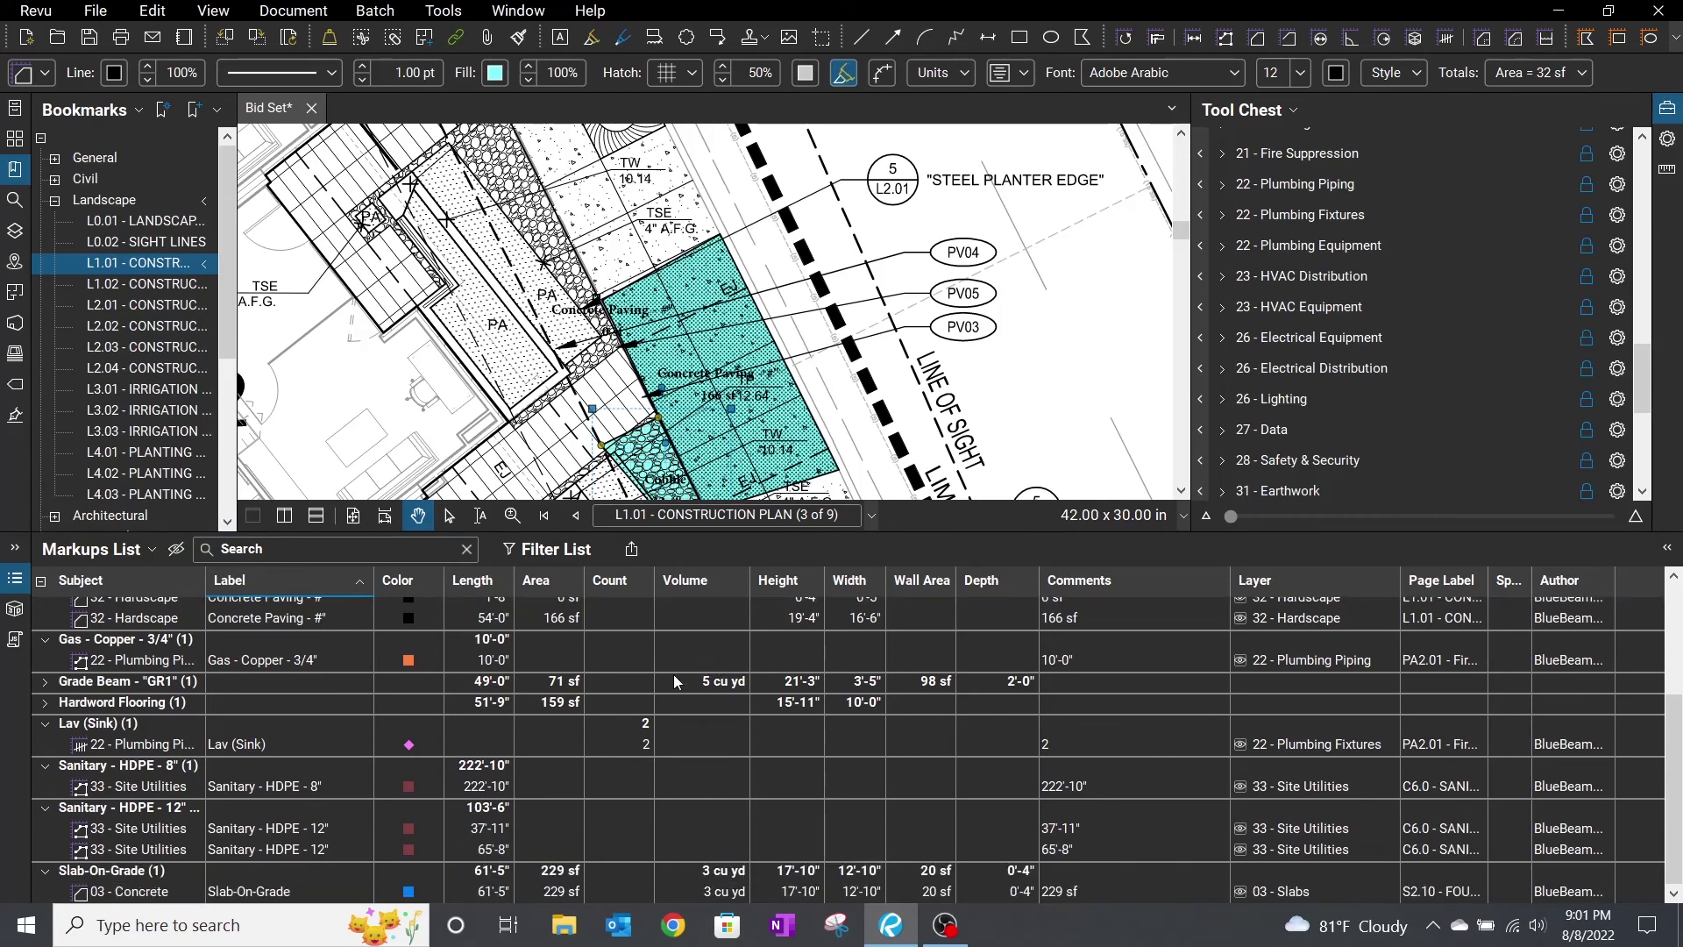
left_click(45, 682)
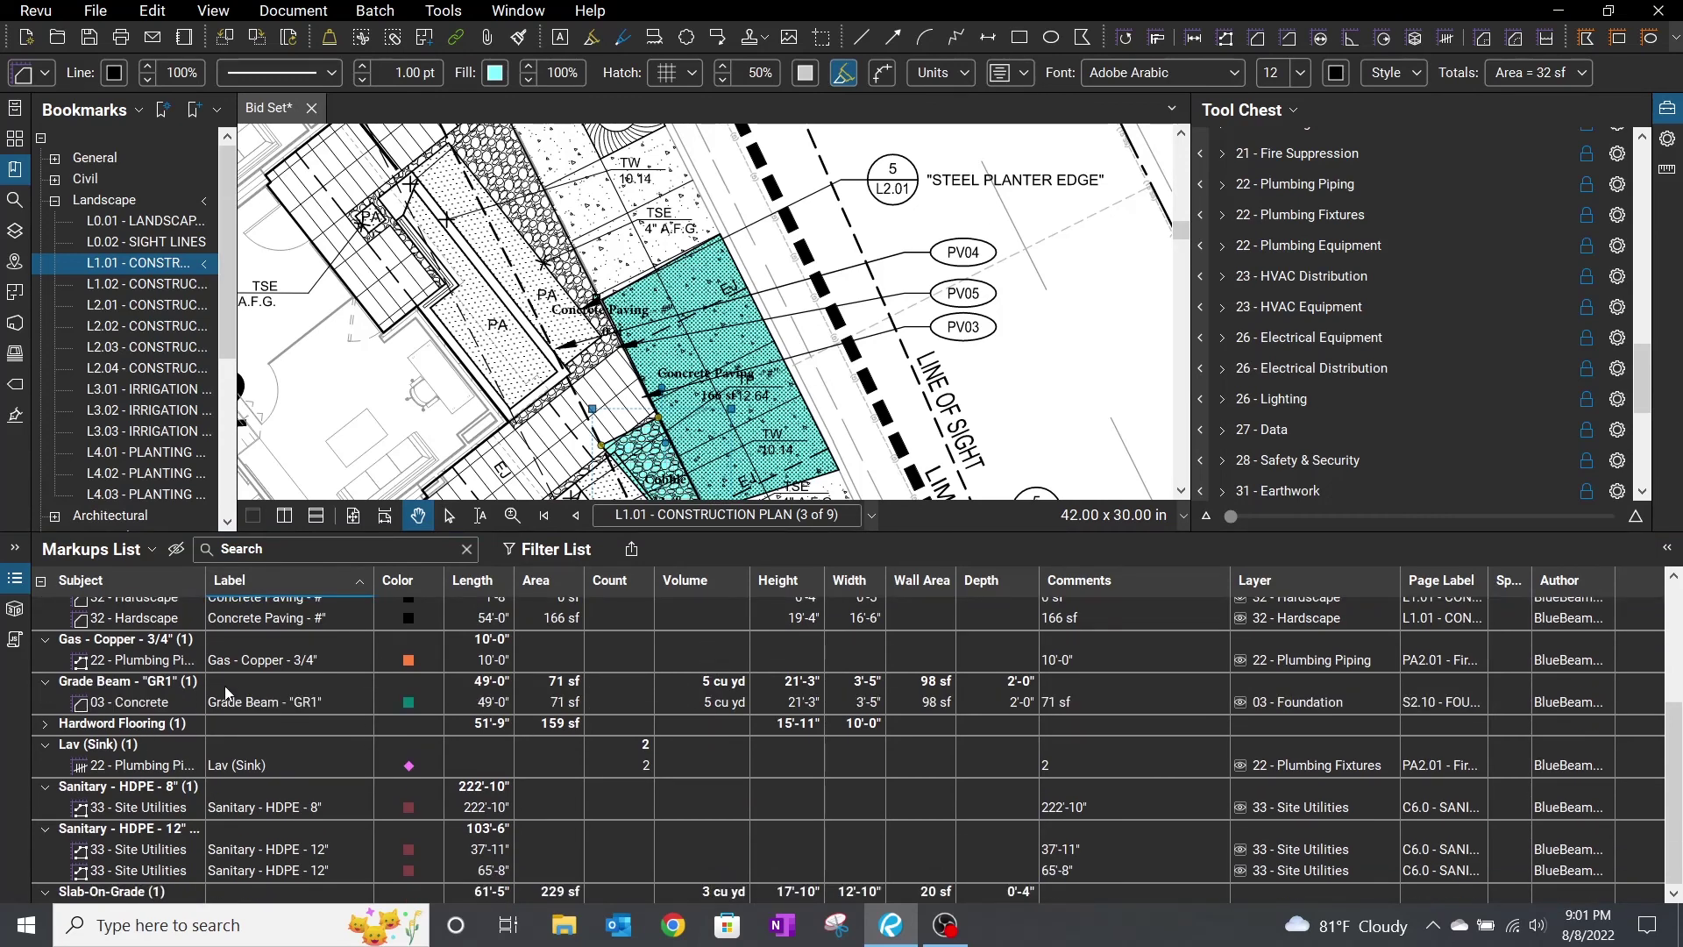
scroll(224, 687, "down", 1)
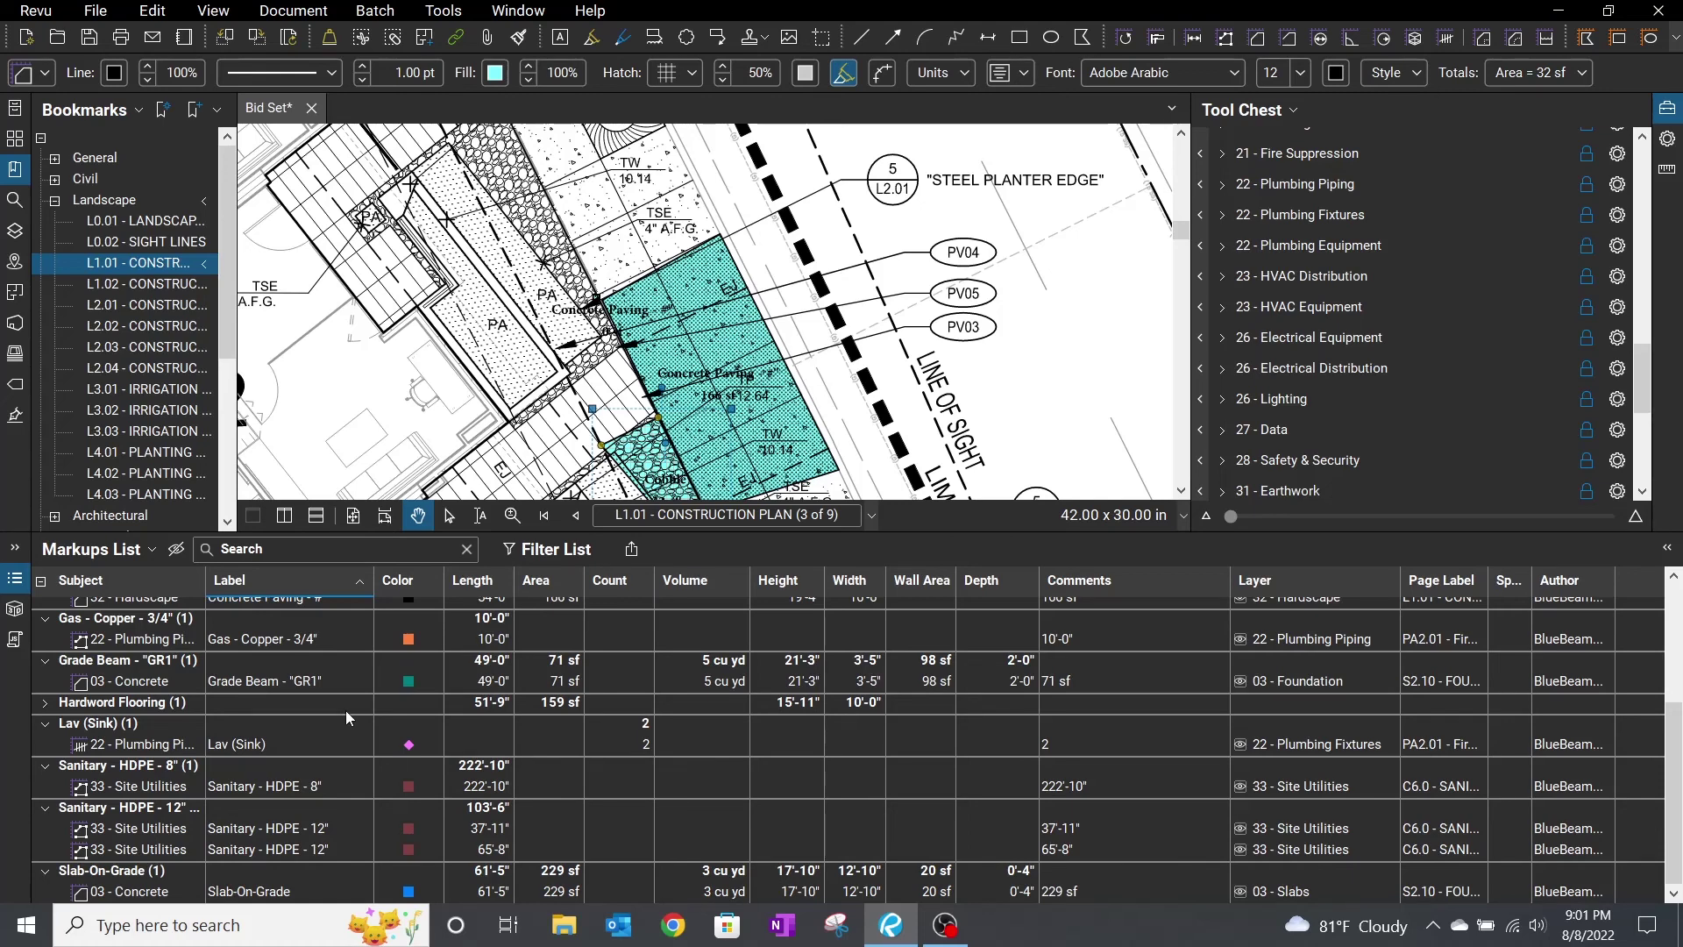
scroll(359, 710, "up", 4)
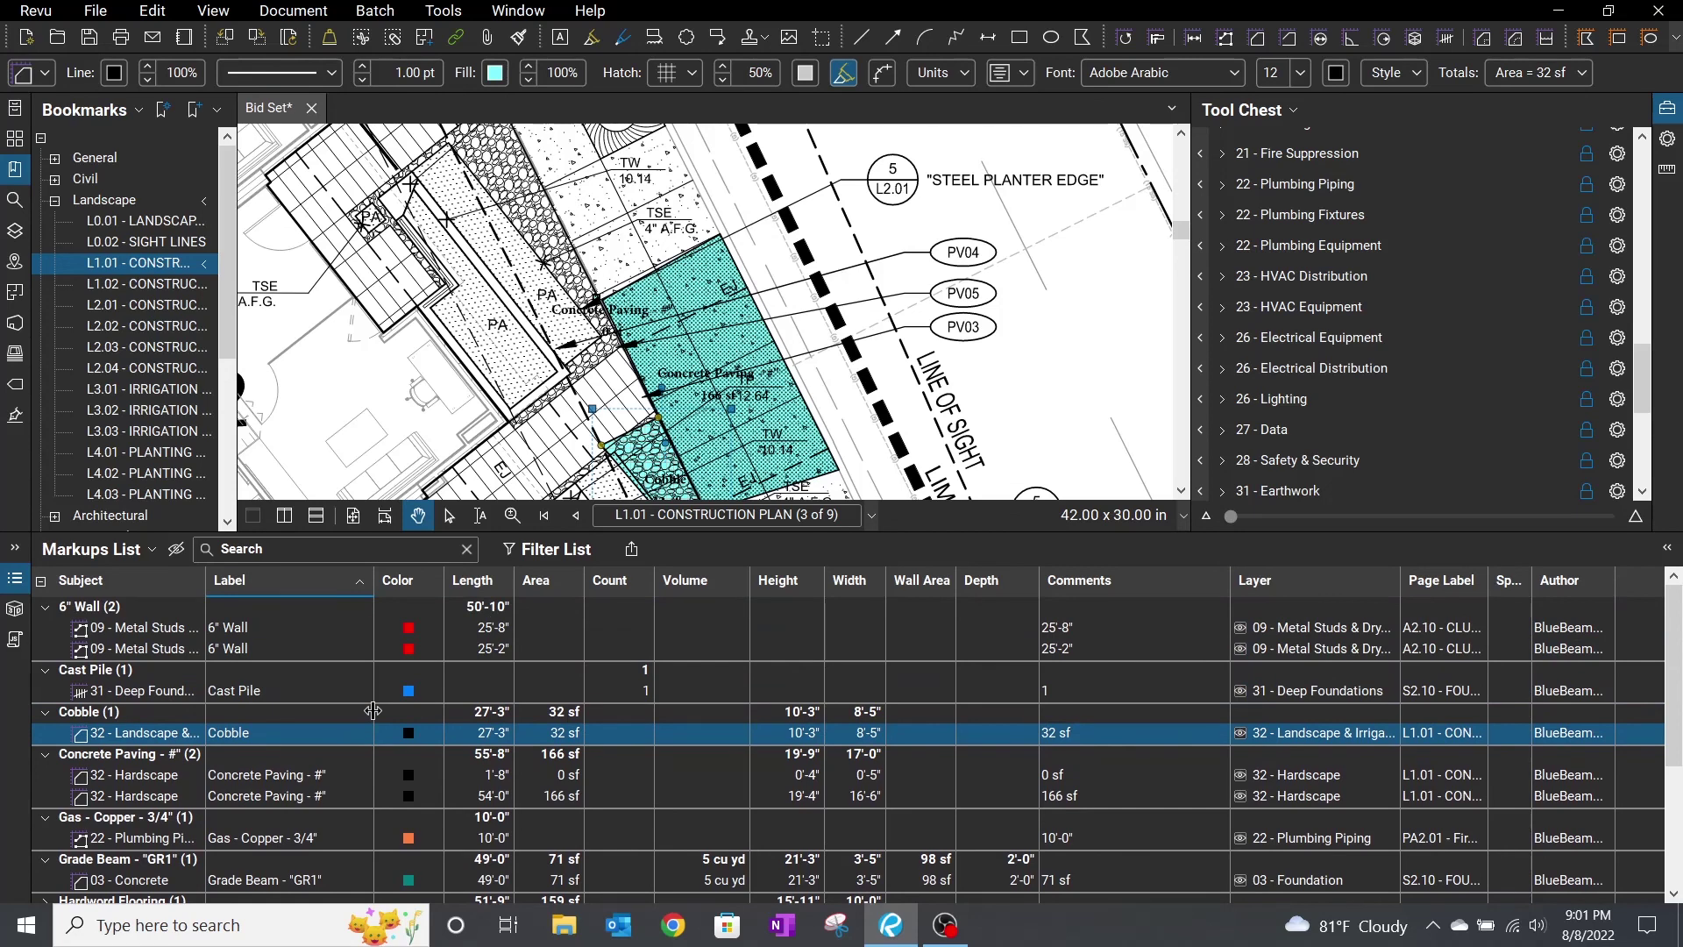
double_click(955, 531)
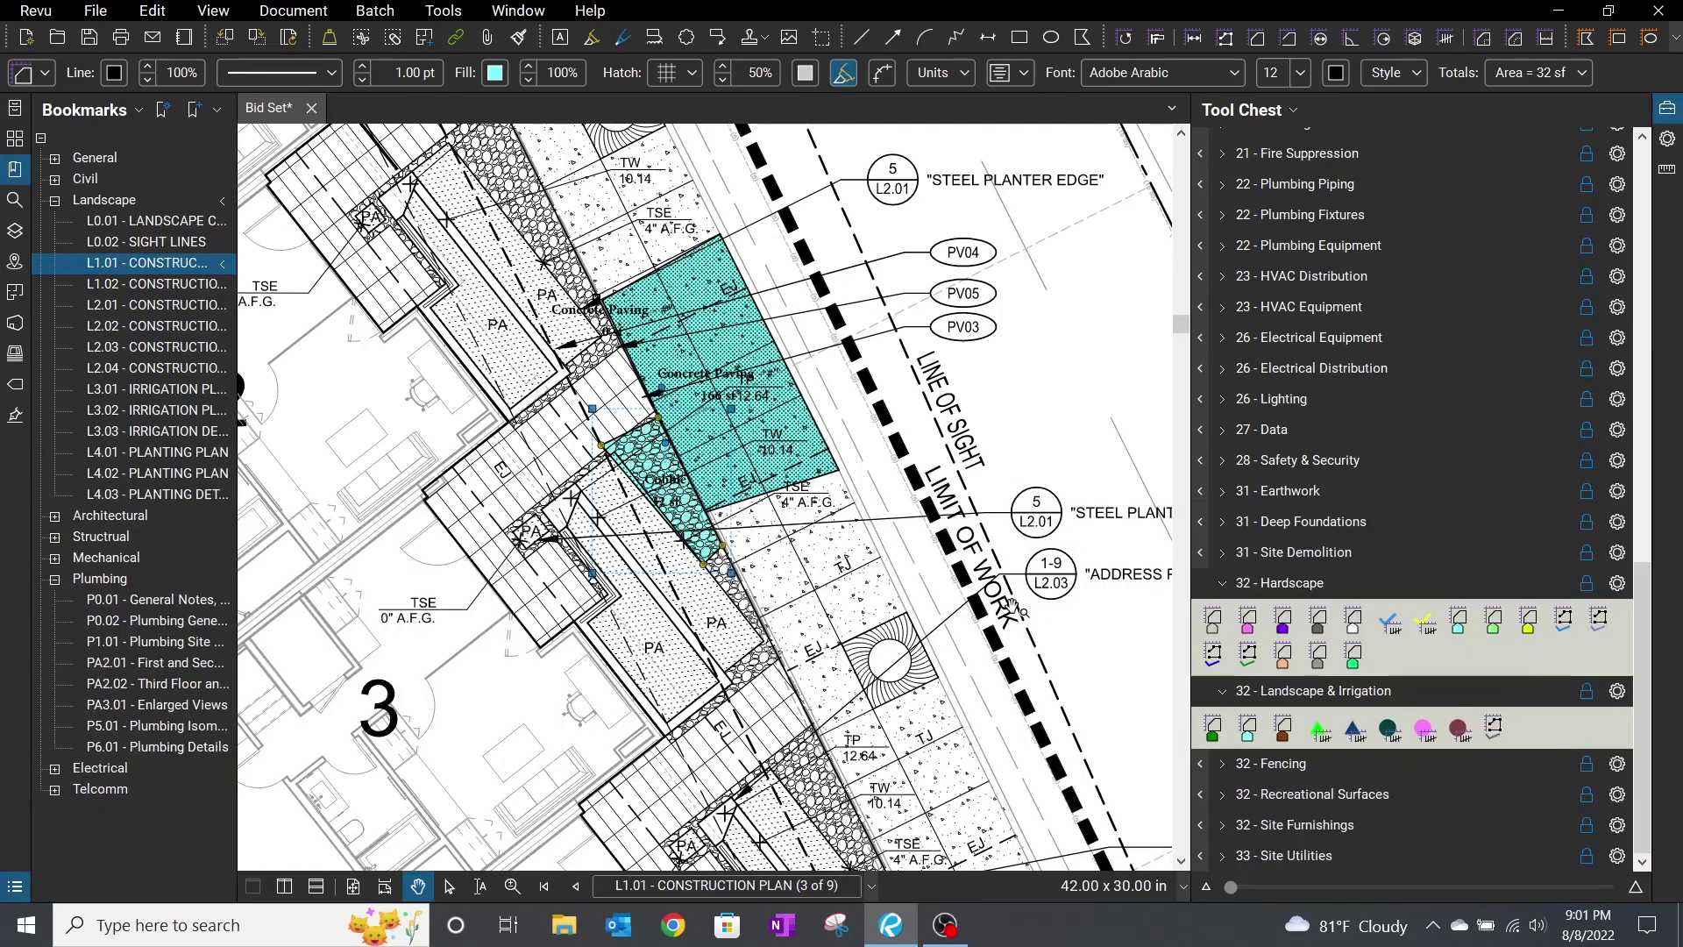